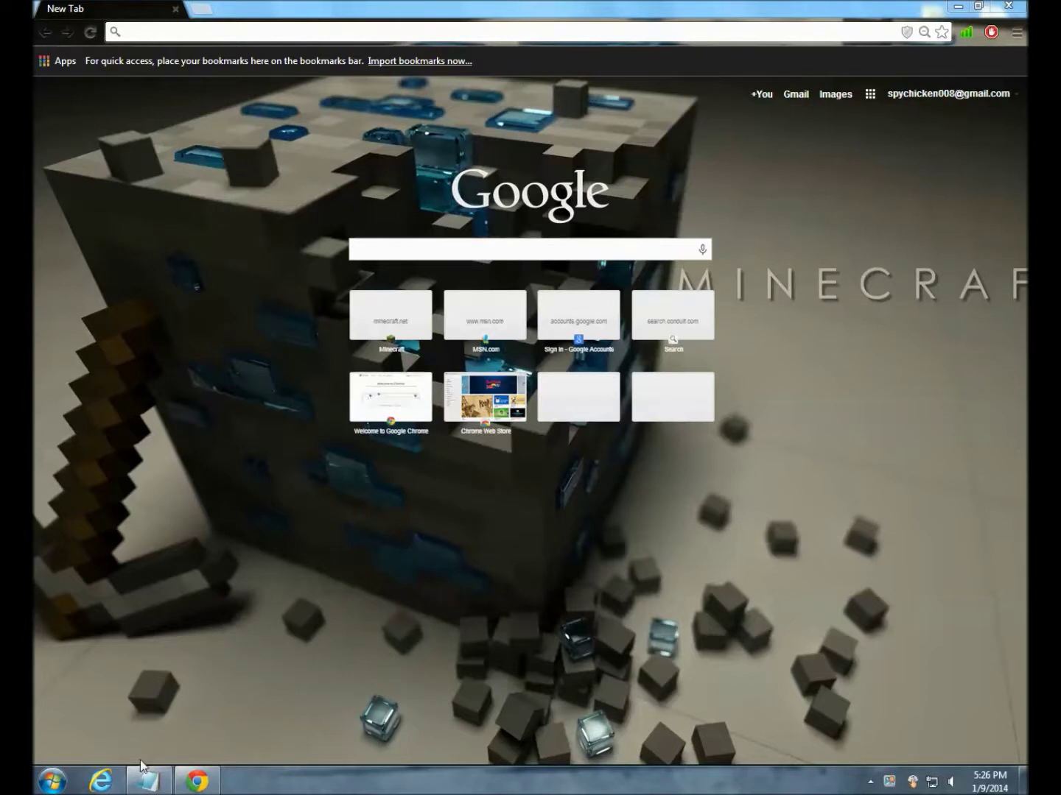
# Bring the Notepad notes back and copy the Tekkit Lite link from the first line
pyautogui.moveTo(156, 786)
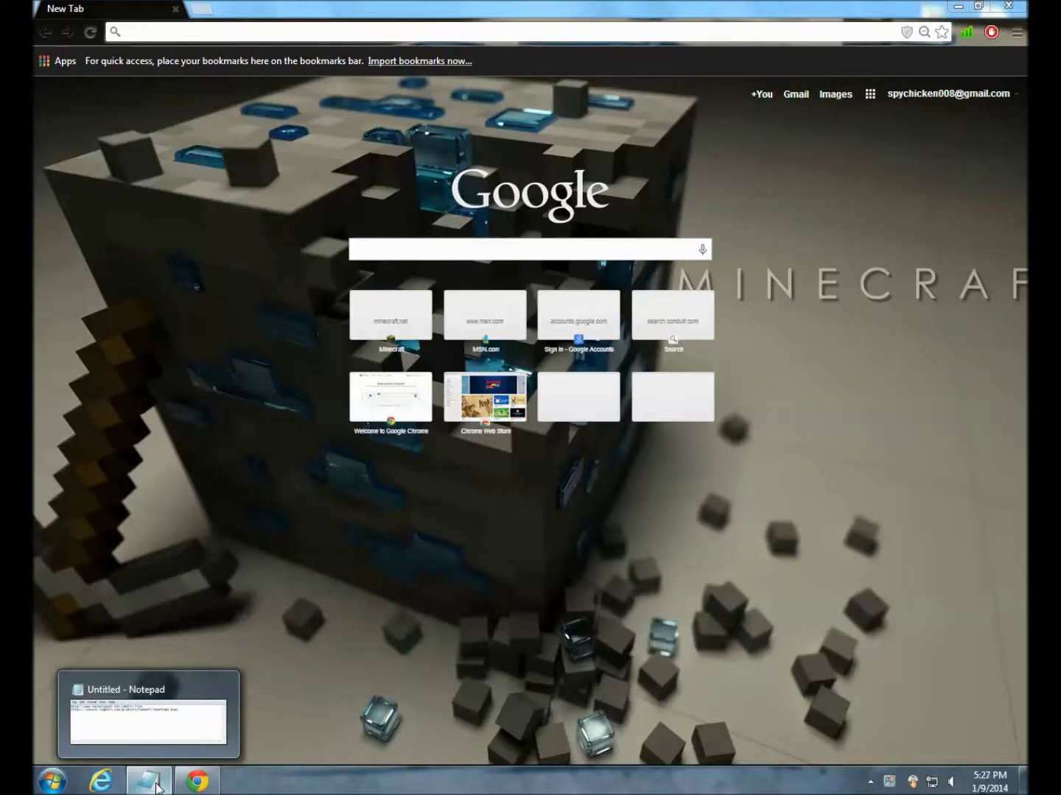
pyautogui.click(155, 786)
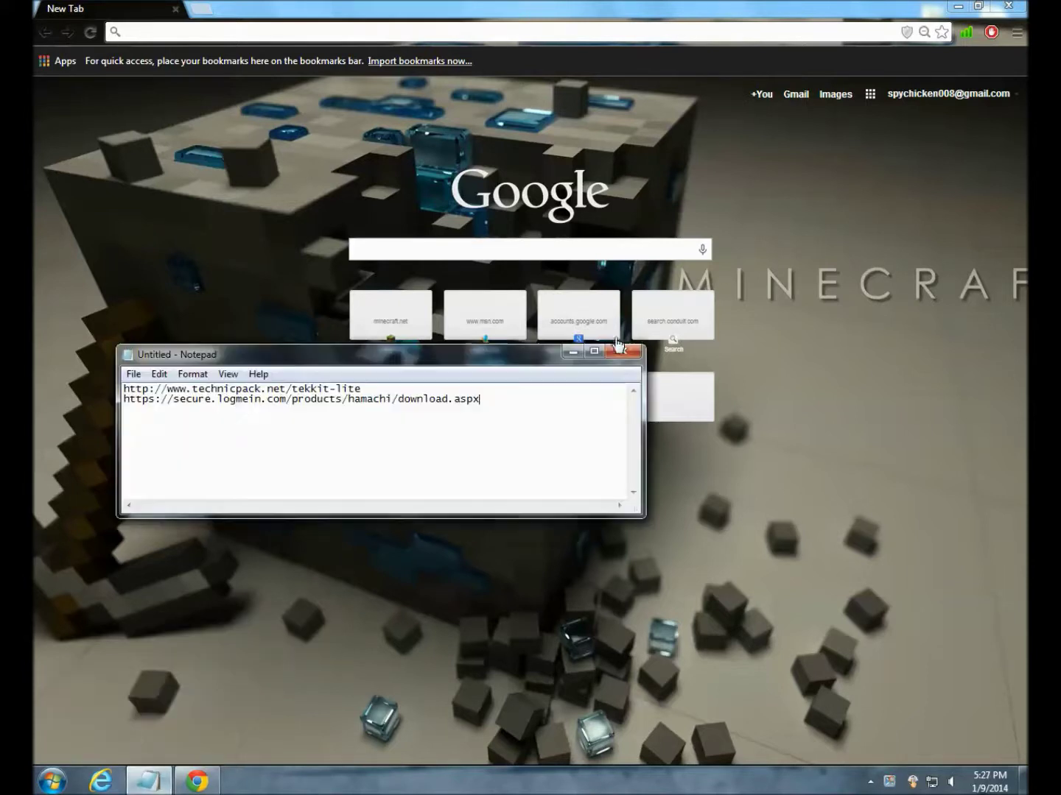
pyautogui.moveTo(417, 361); pyautogui.dragTo(650, 277)
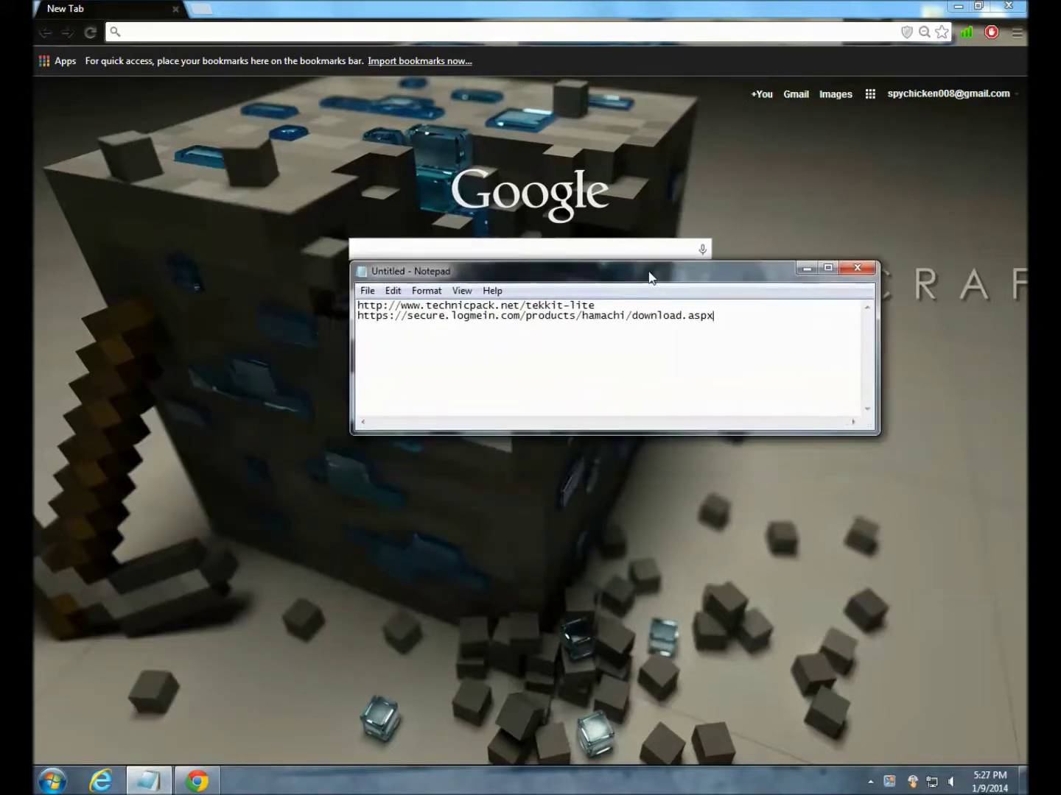
pyautogui.moveTo(594, 305); pyautogui.dragTo(343, 324)
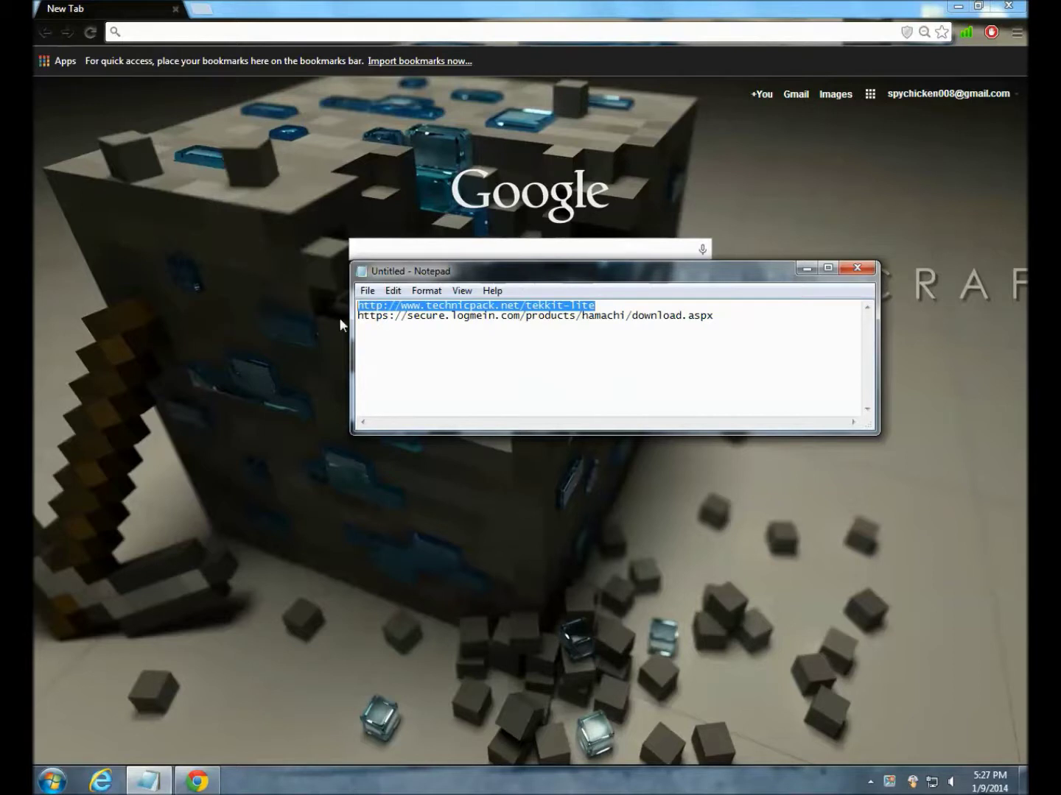
pyautogui.click(806, 268)
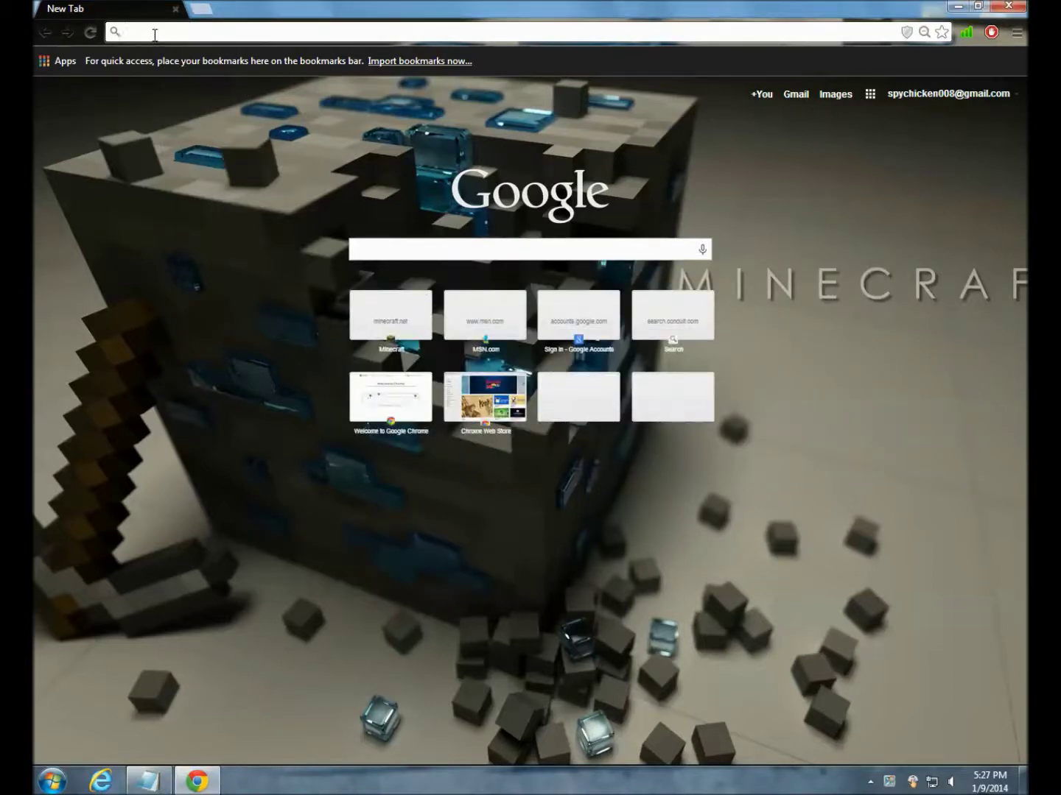
pyautogui.click(149, 780)
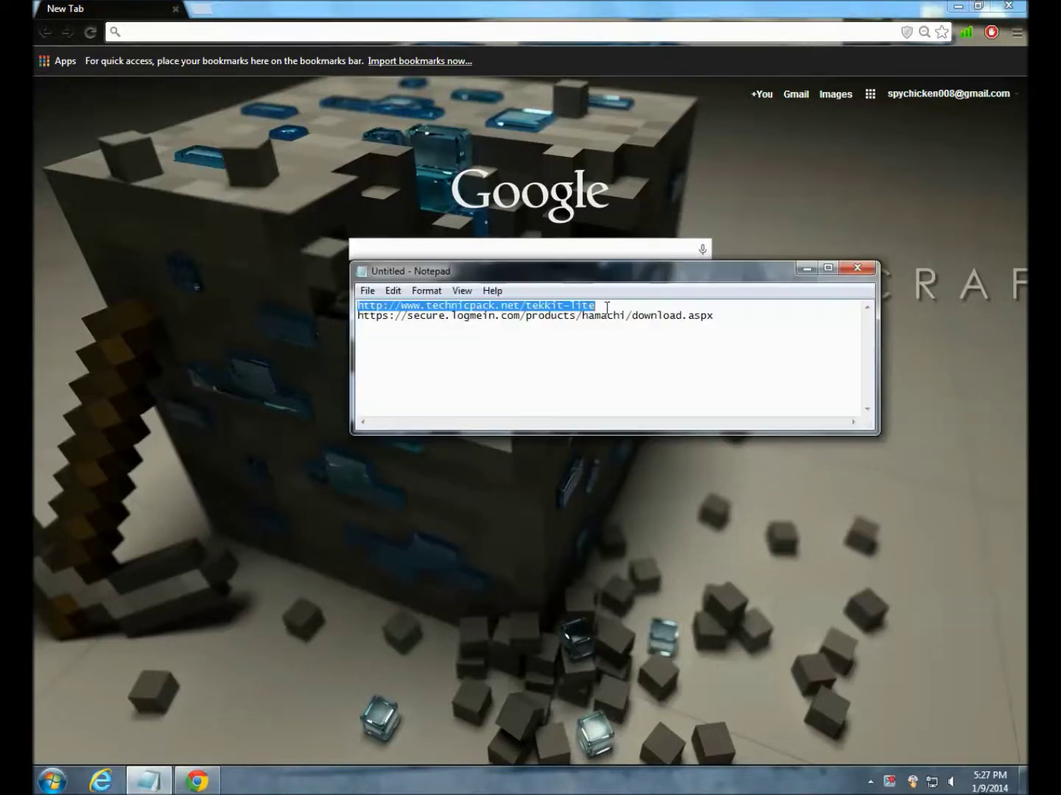
pyautogui.rightClick(607, 306)
pyautogui.click(641, 357)
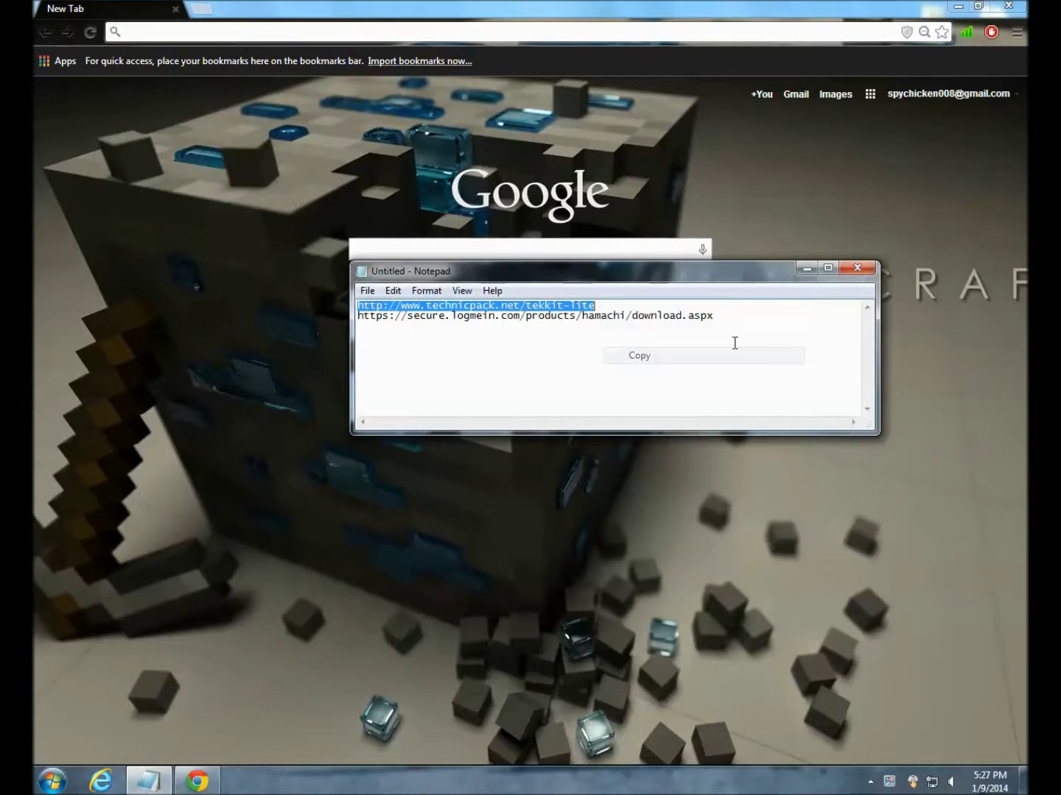
pyautogui.click(808, 271)
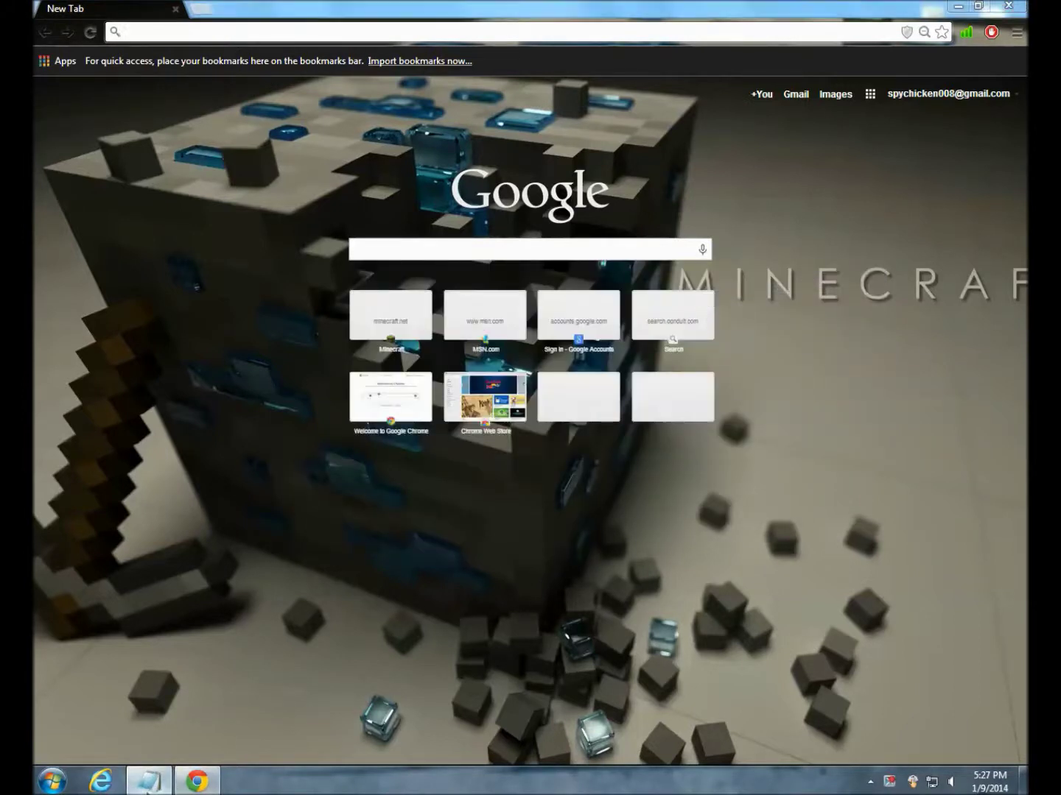
pyautogui.click(148, 783)
# Copy the Hamachi download link from line two and load it in Chrome
pyautogui.moveTo(724, 317); pyautogui.dragTo(262, 379)
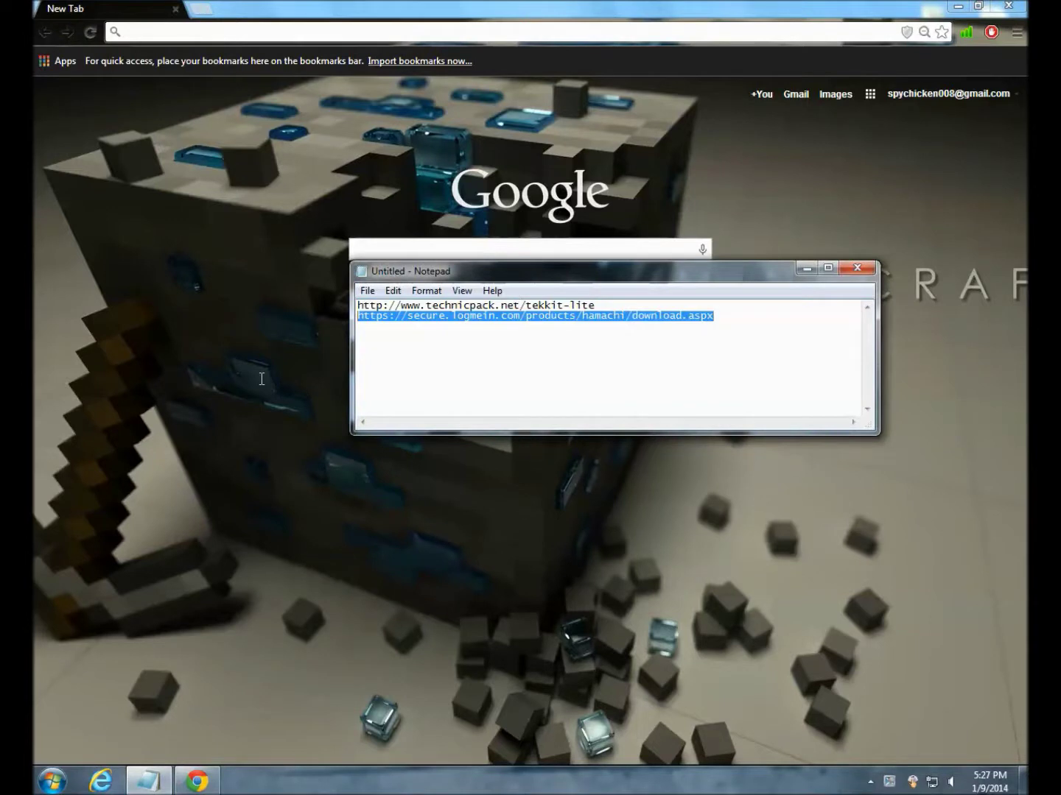
pyautogui.rightClick(434, 325)
pyautogui.click(500, 372)
pyautogui.rightClick(244, 32)
pyautogui.click(273, 102)
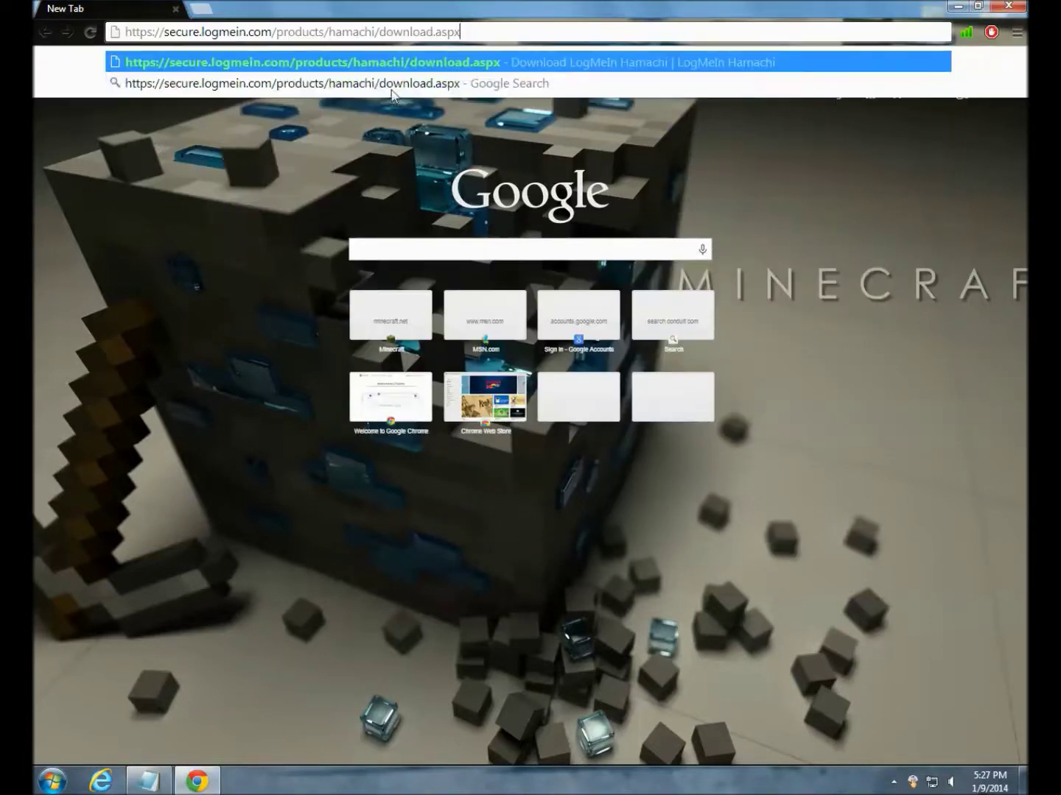
pyautogui.press('Return')
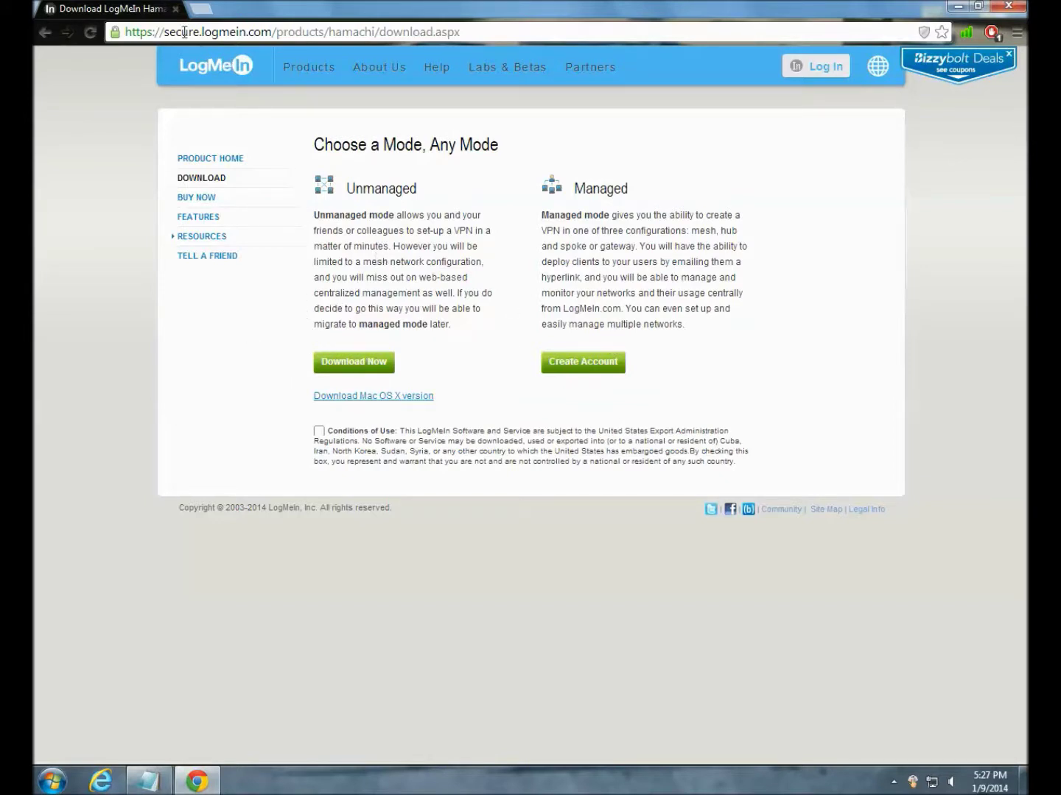
# Copy the Tekkit Lite link from the first line of the Notepad notes
pyautogui.click(160, 785)
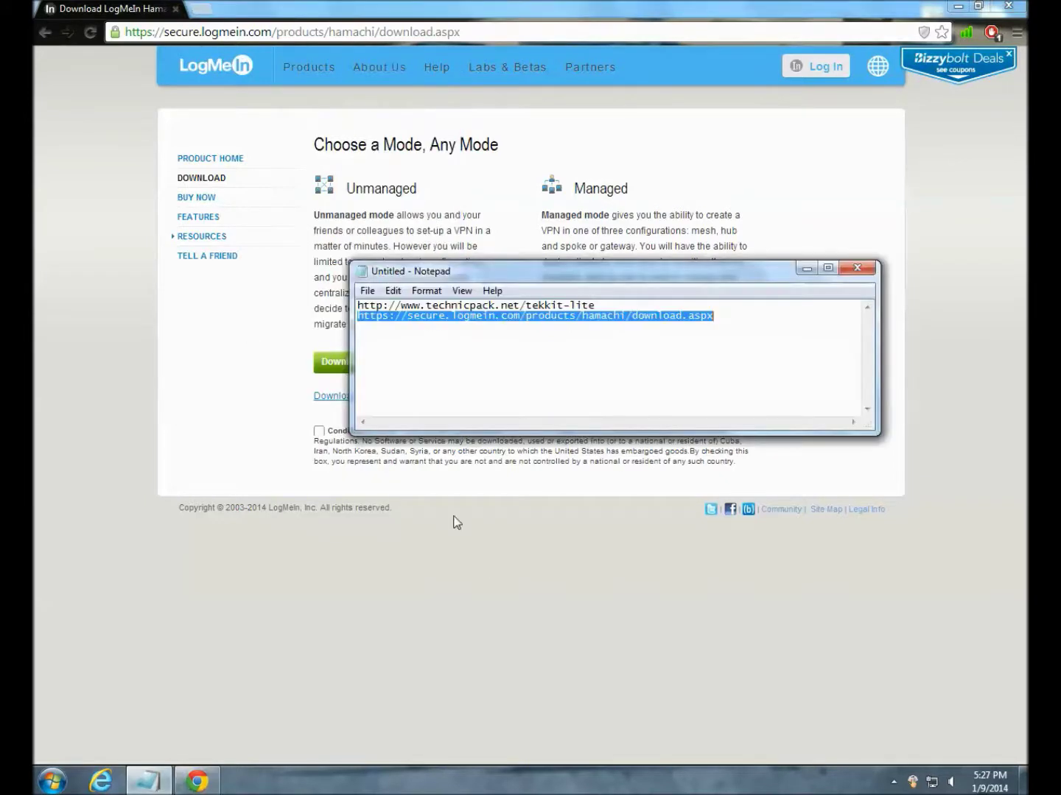
pyautogui.moveTo(596, 306); pyautogui.dragTo(302, 307)
pyautogui.rightClick(451, 304)
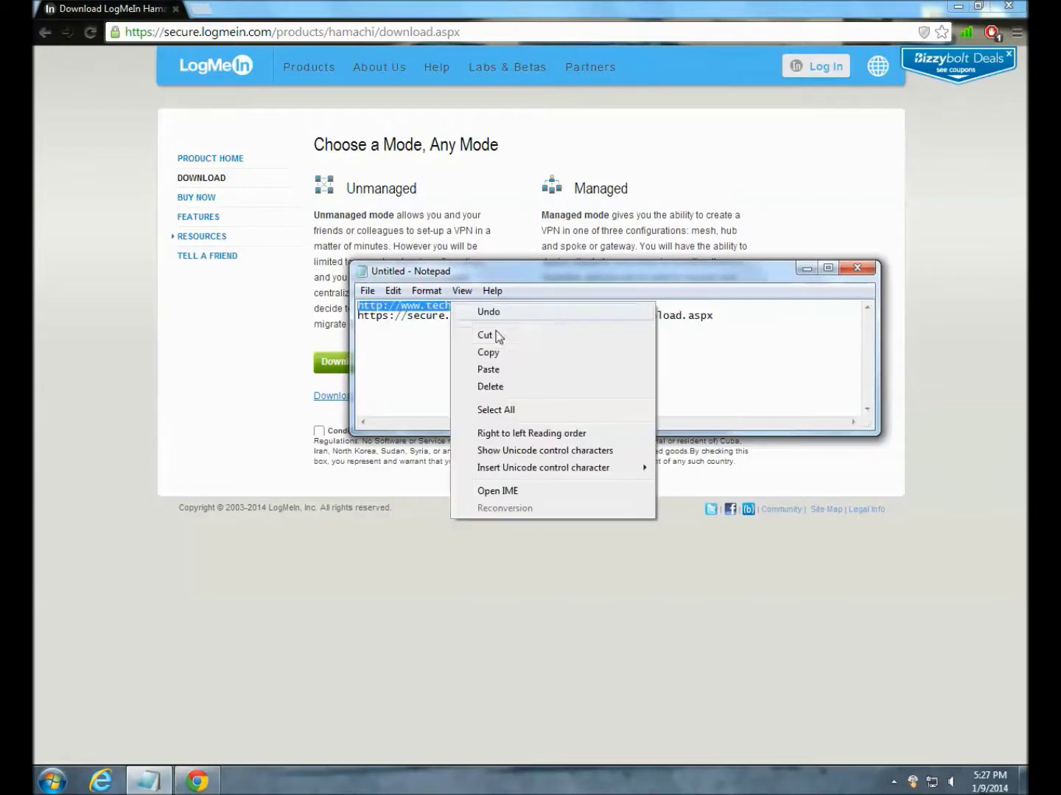
pyautogui.click(525, 353)
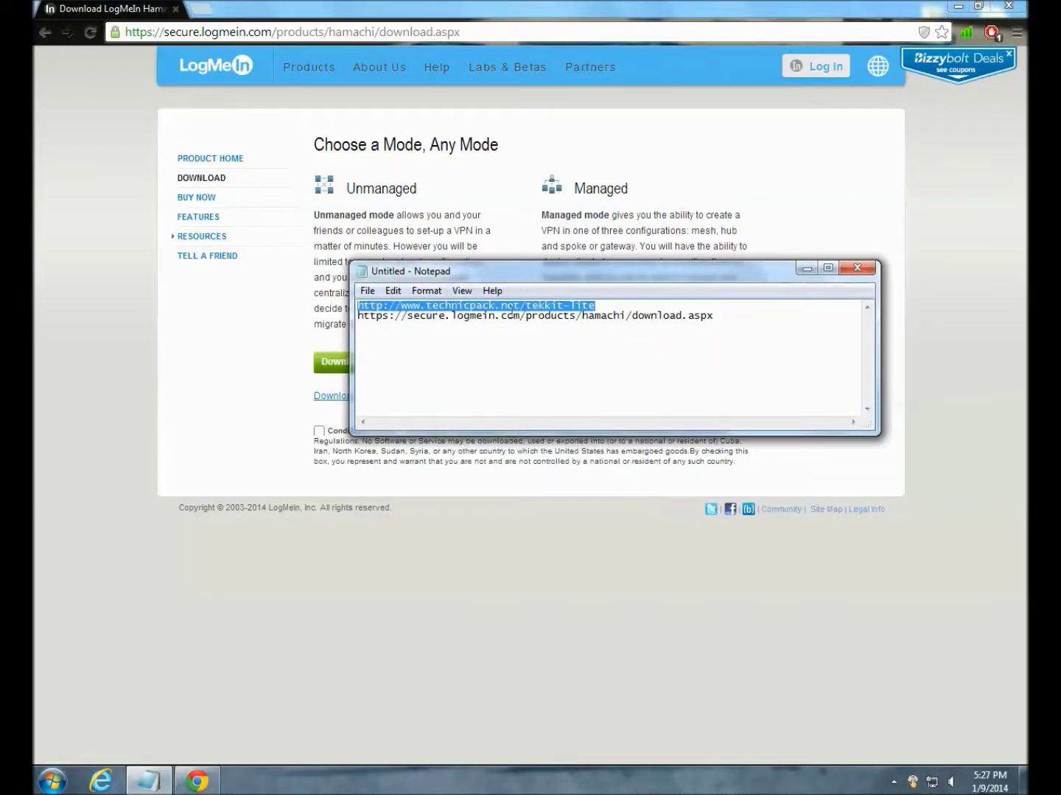
pyautogui.click(371, 29)
pyautogui.rightClick(367, 30)
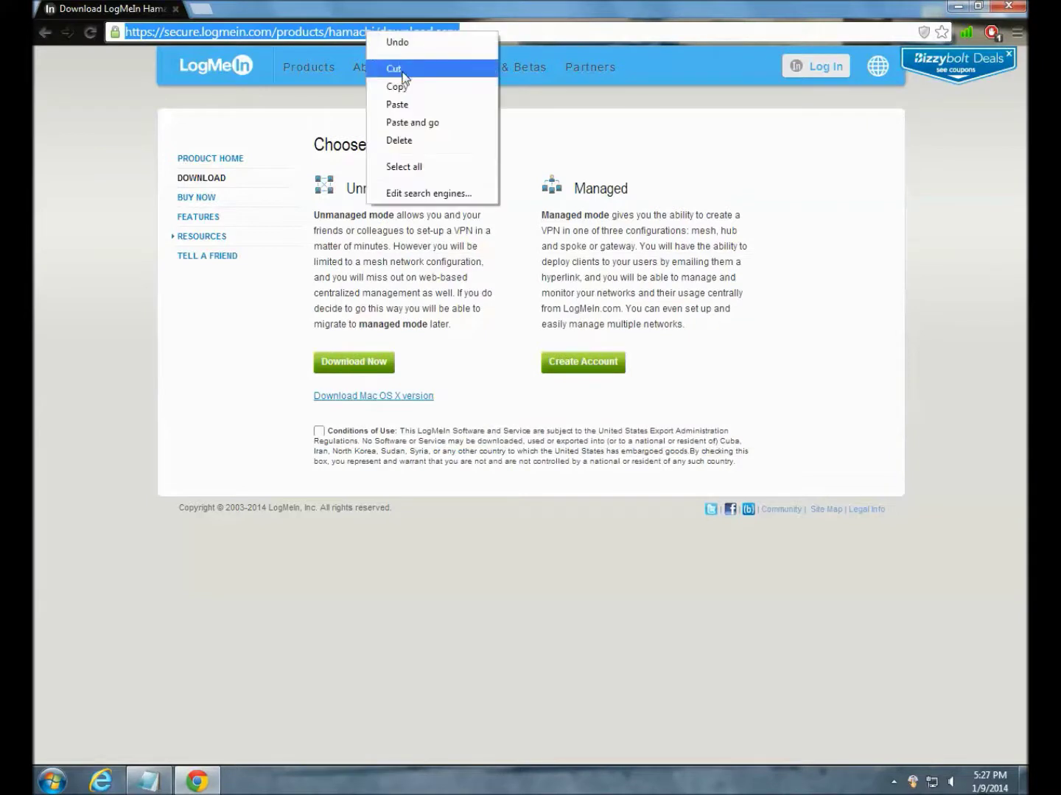
pyautogui.click(403, 89)
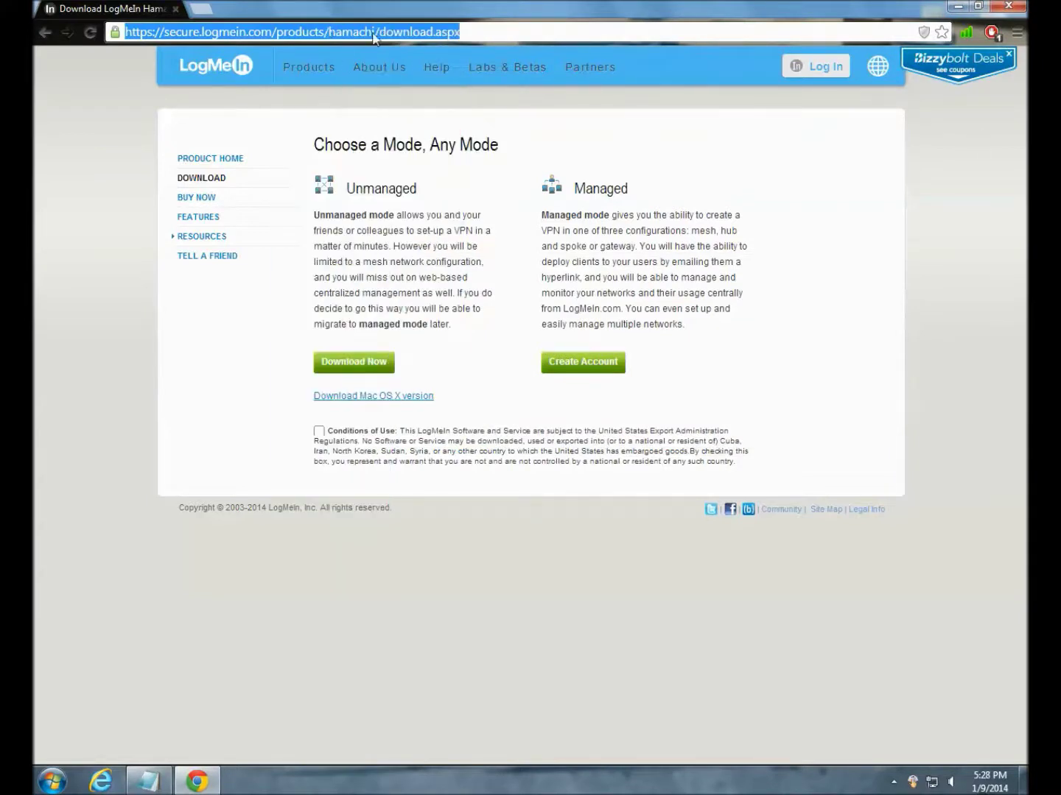
pyautogui.click(148, 780)
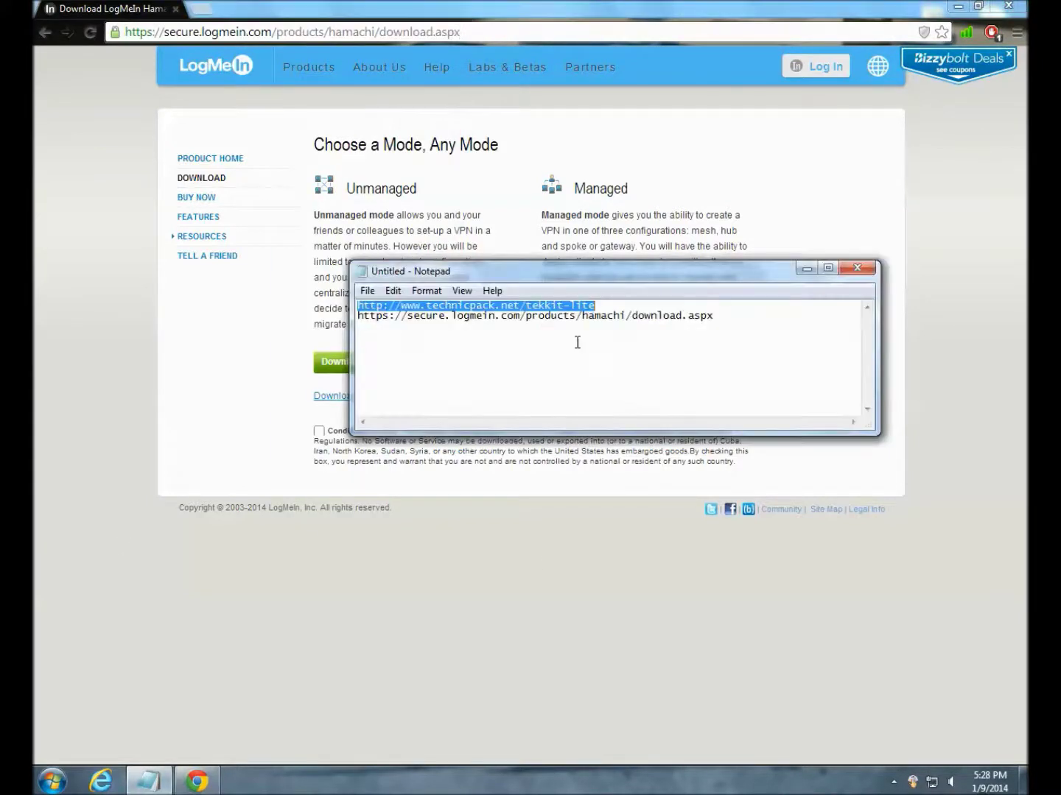
pyautogui.rightClick(597, 305)
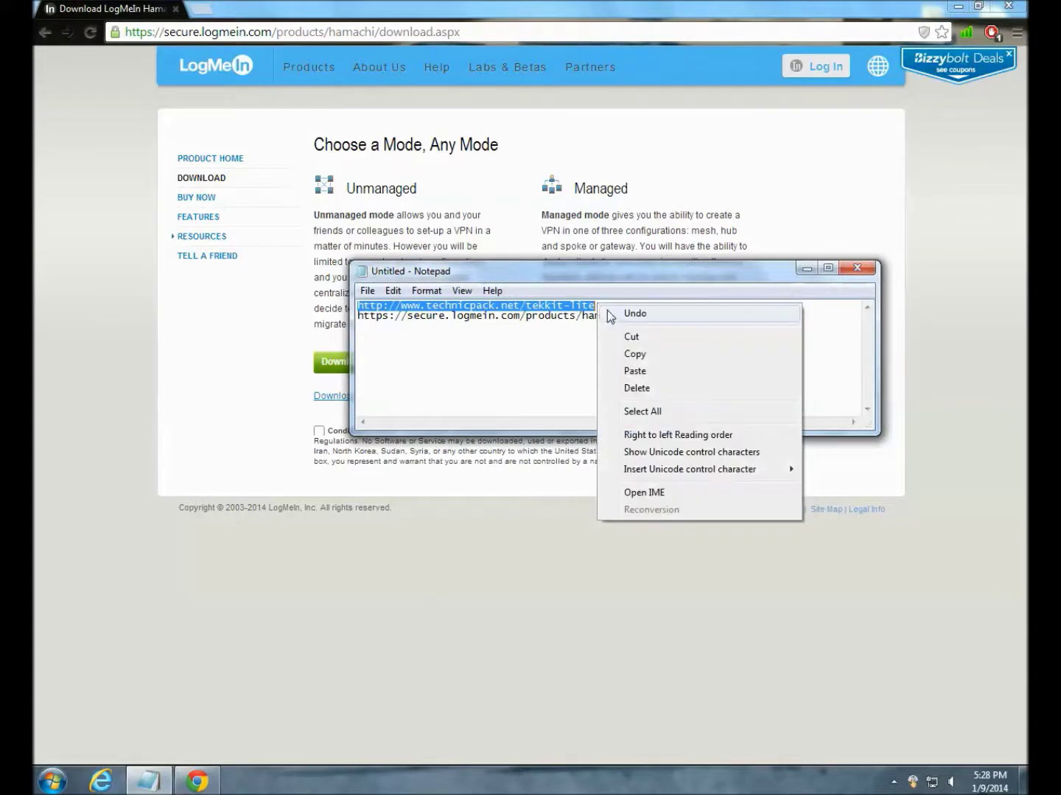
pyautogui.click(633, 354)
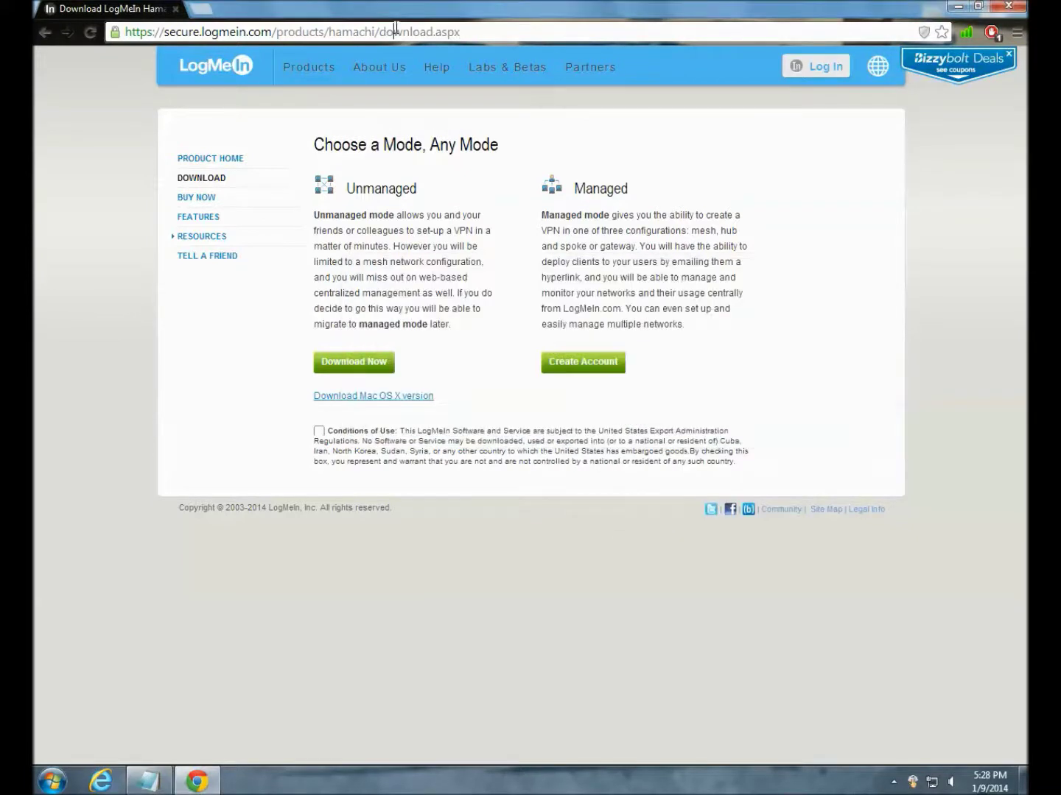
# Replace Chrome's address with the Tekkit Lite link and load that page
pyautogui.rightClick(396, 30)
pyautogui.click(425, 100)
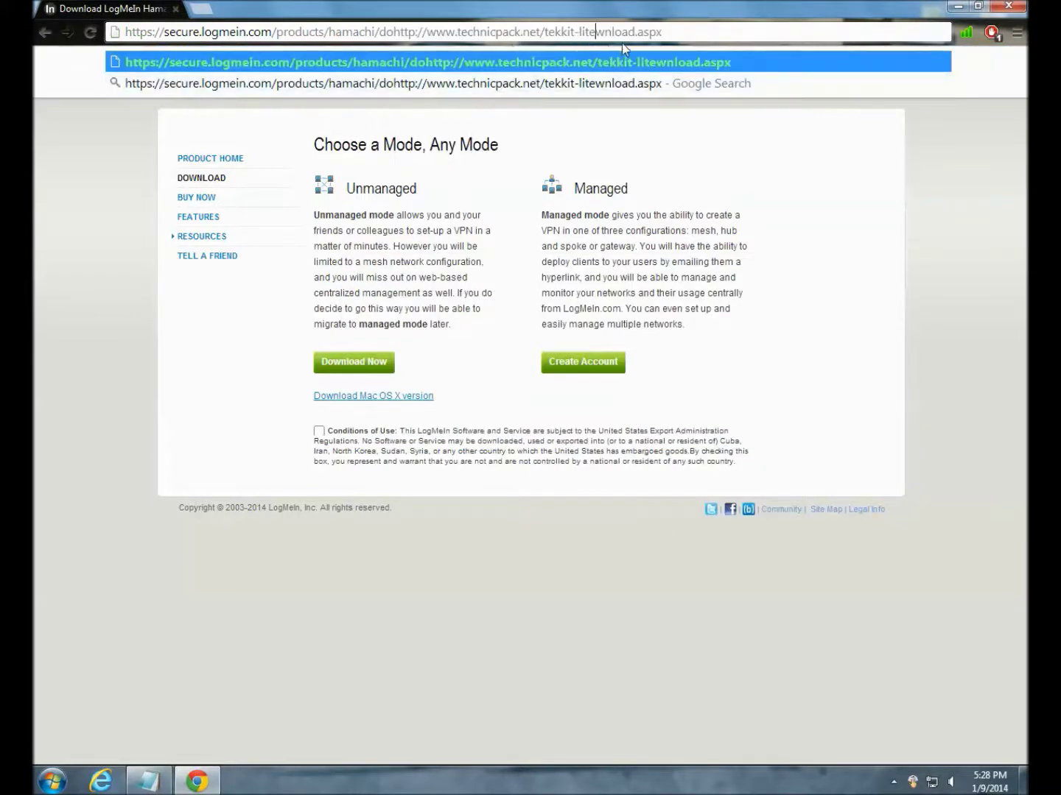
pyautogui.moveTo(658, 33); pyautogui.dragTo(124, 32)
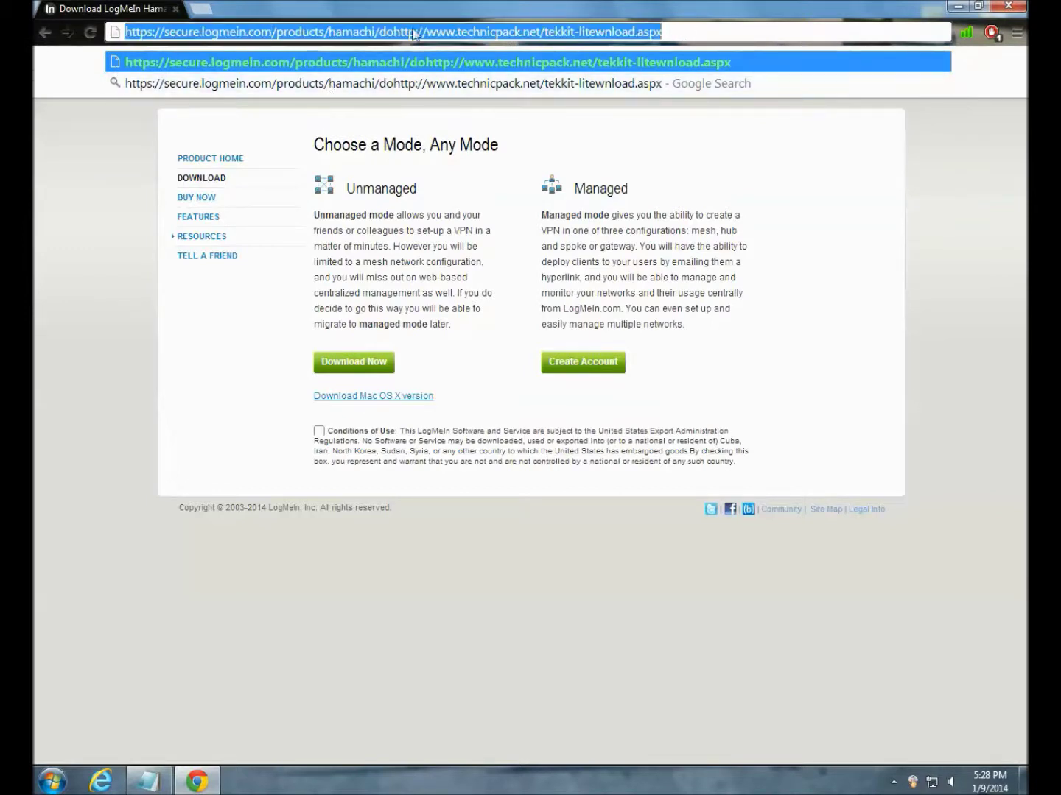
pyautogui.rightClick(372, 35)
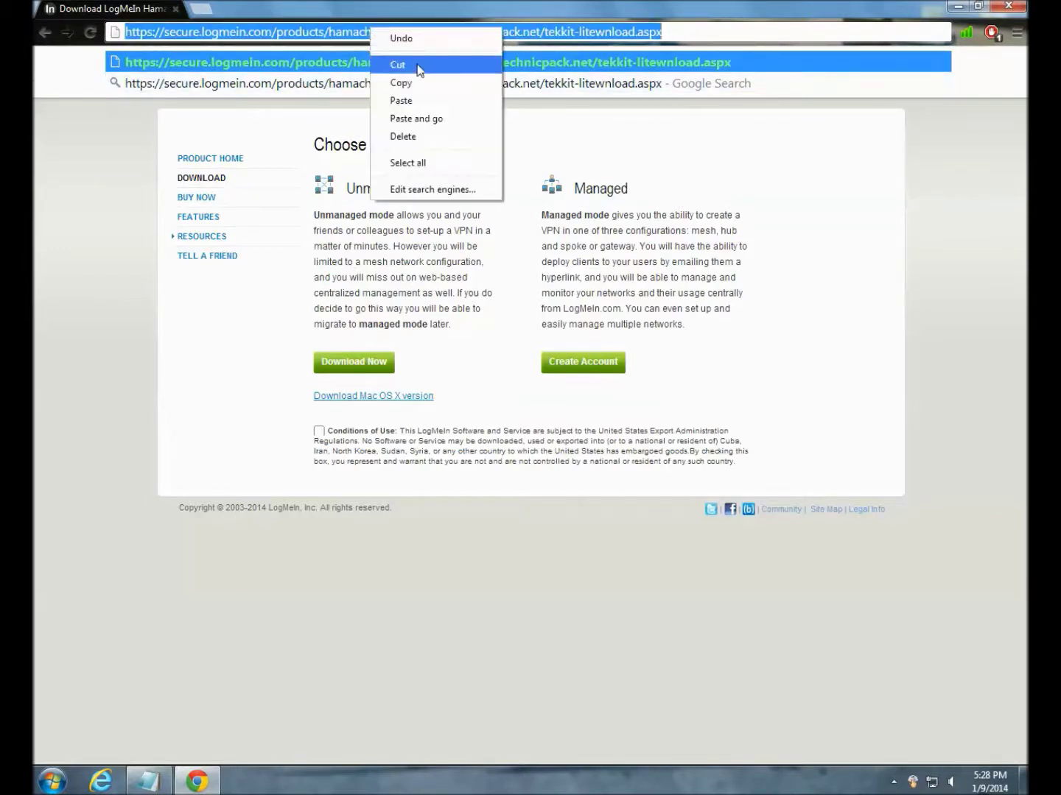
pyautogui.click(413, 100)
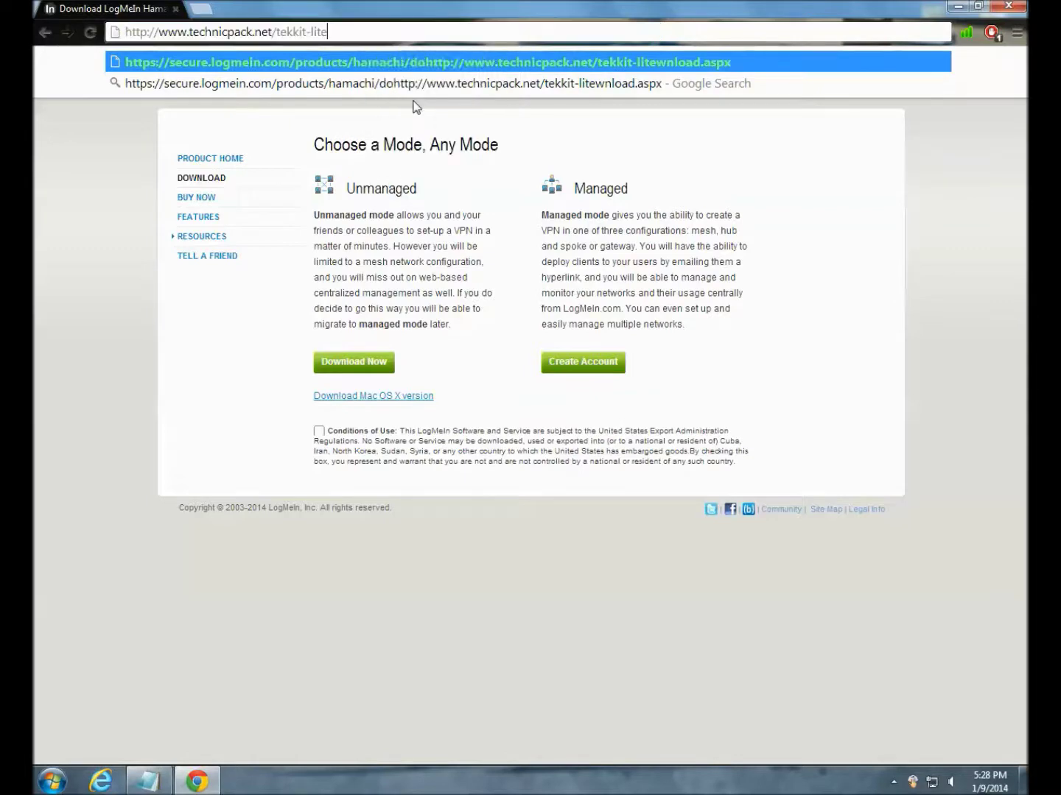
pyautogui.press('Return')
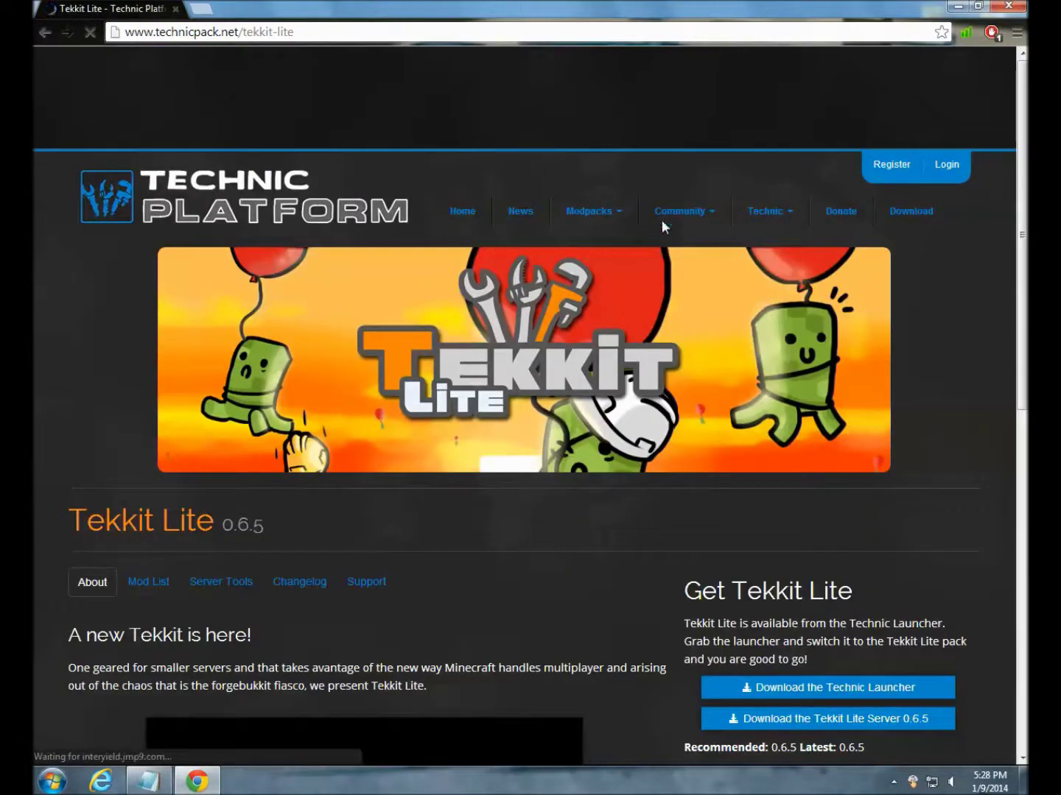
# Go to the Tekkit Lite modpack page and start downloading the 0.6.5 server zip
pyautogui.click(612, 213)
pyautogui.click(626, 309)
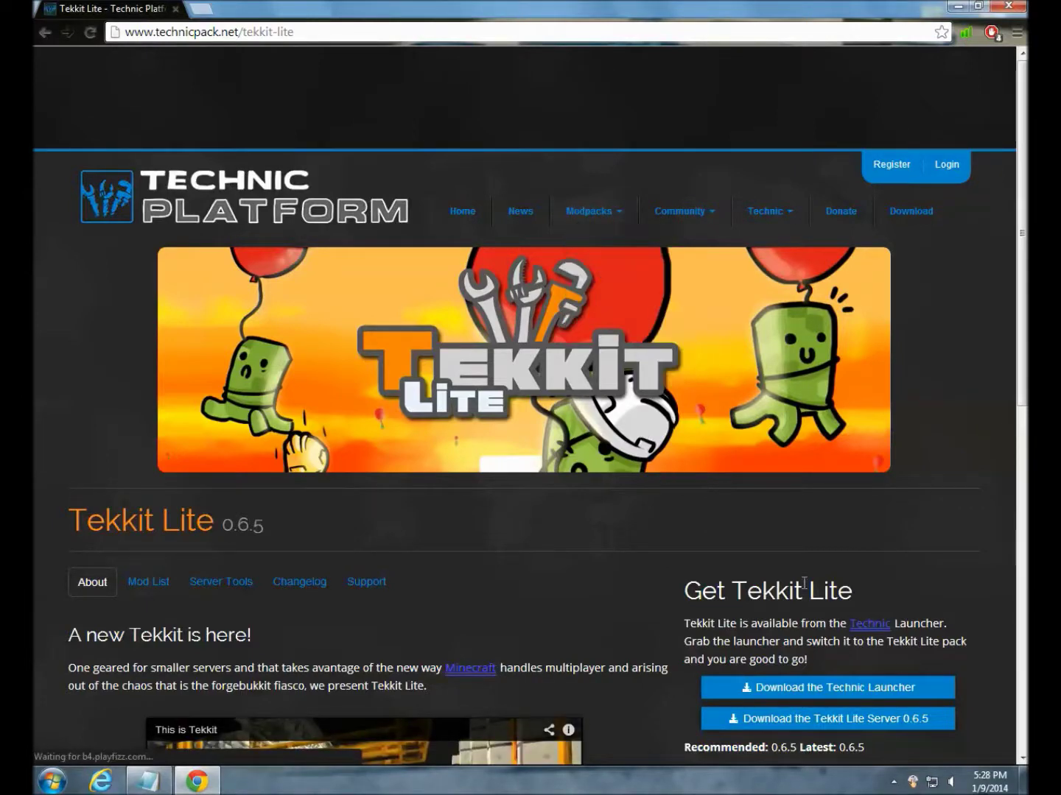
pyautogui.scroll(-3, 422, 320)
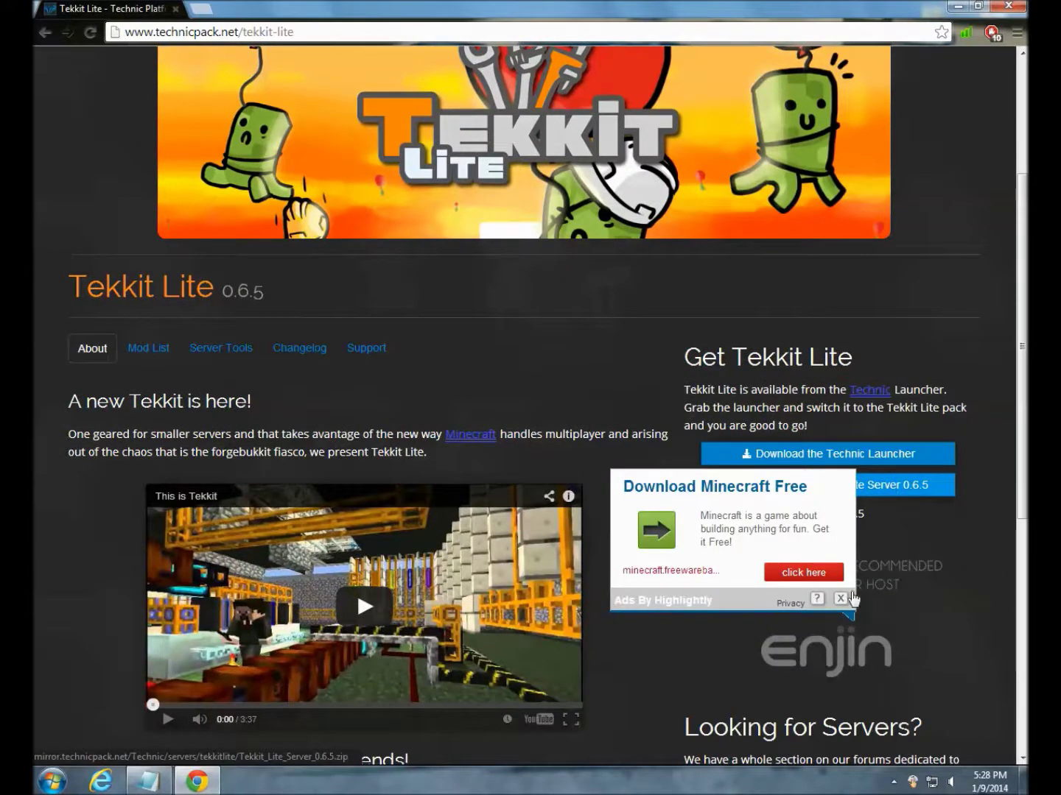
pyautogui.click(890, 488)
pyautogui.click(109, 9)
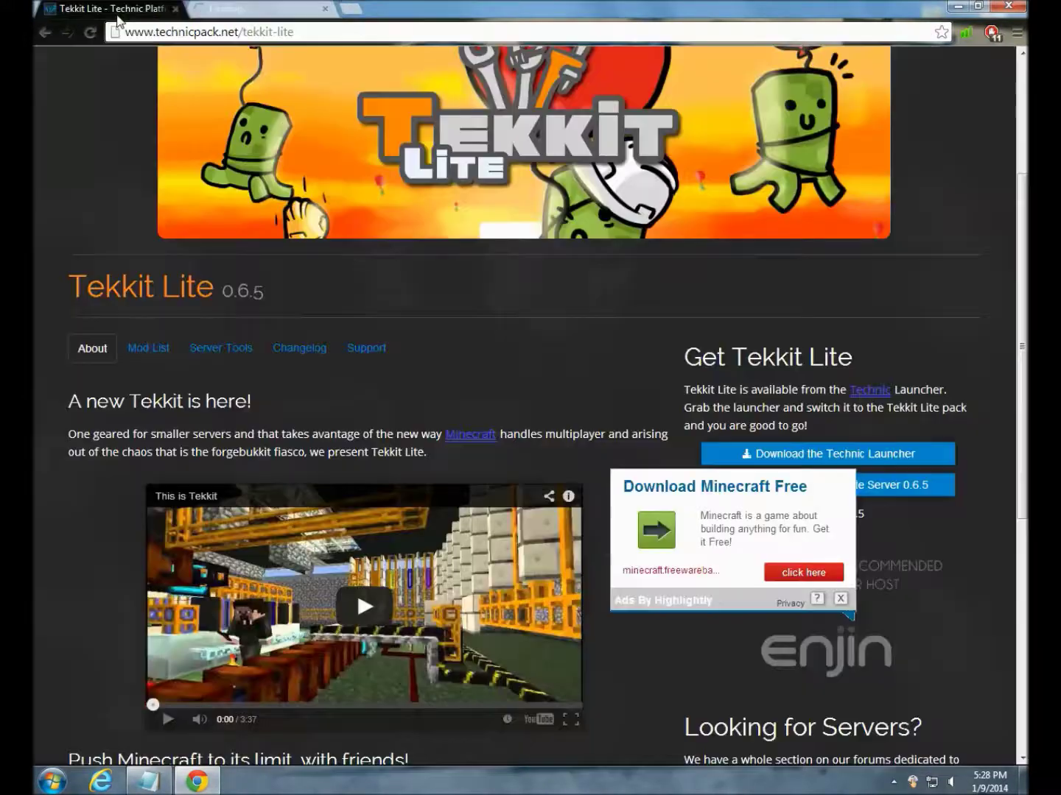
pyautogui.click(846, 488)
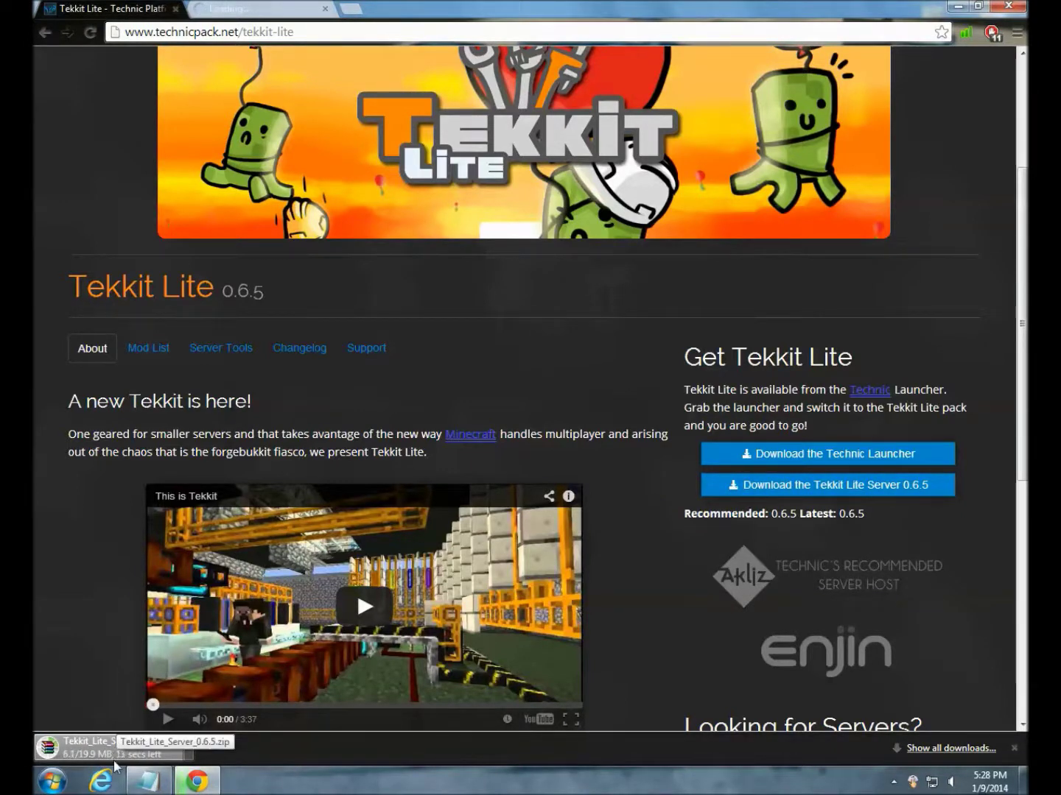
# Close the leftover ad tab and open the downloaded Tekkit_Lite_Server_0.6.5.zip
pyautogui.click(324, 9)
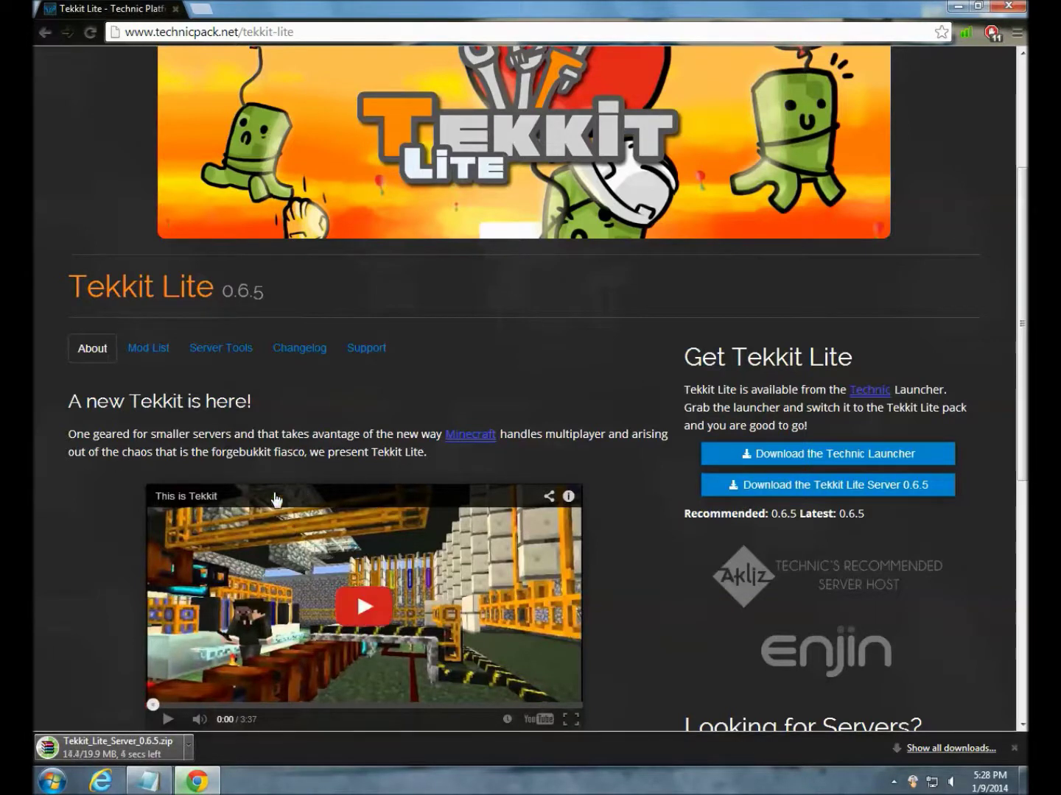
pyautogui.scroll(-2, 689, 517)
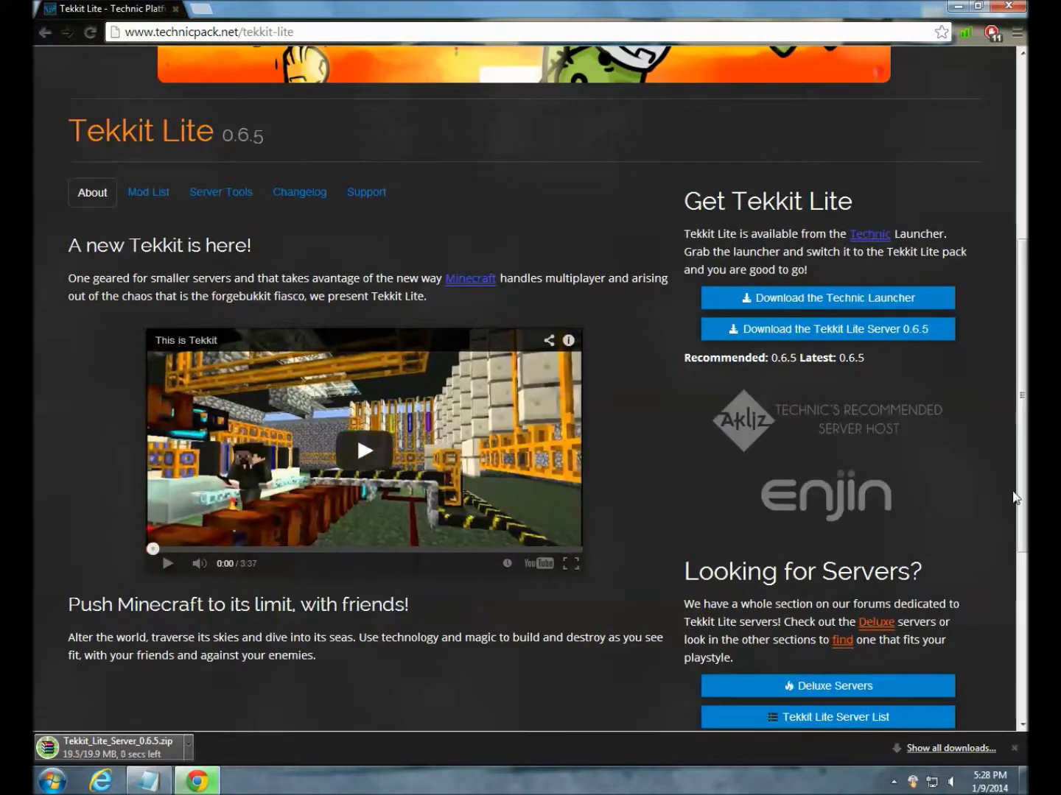
pyautogui.scroll(-1, 928, 589)
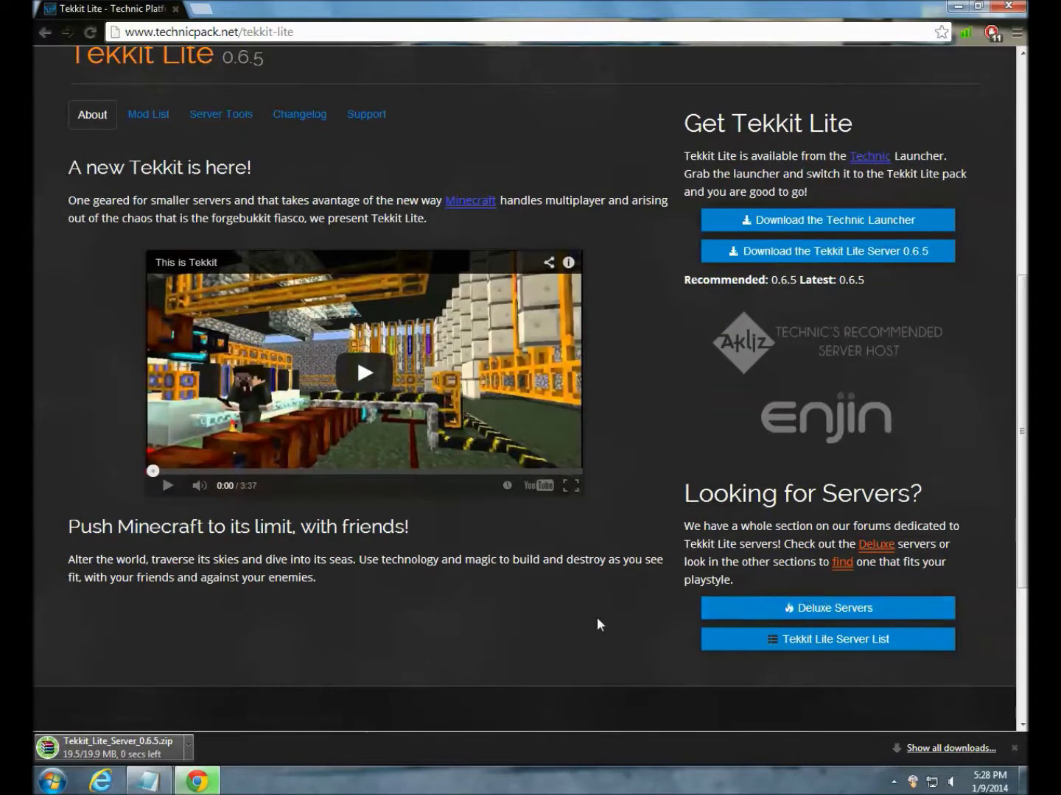
pyautogui.click(111, 751)
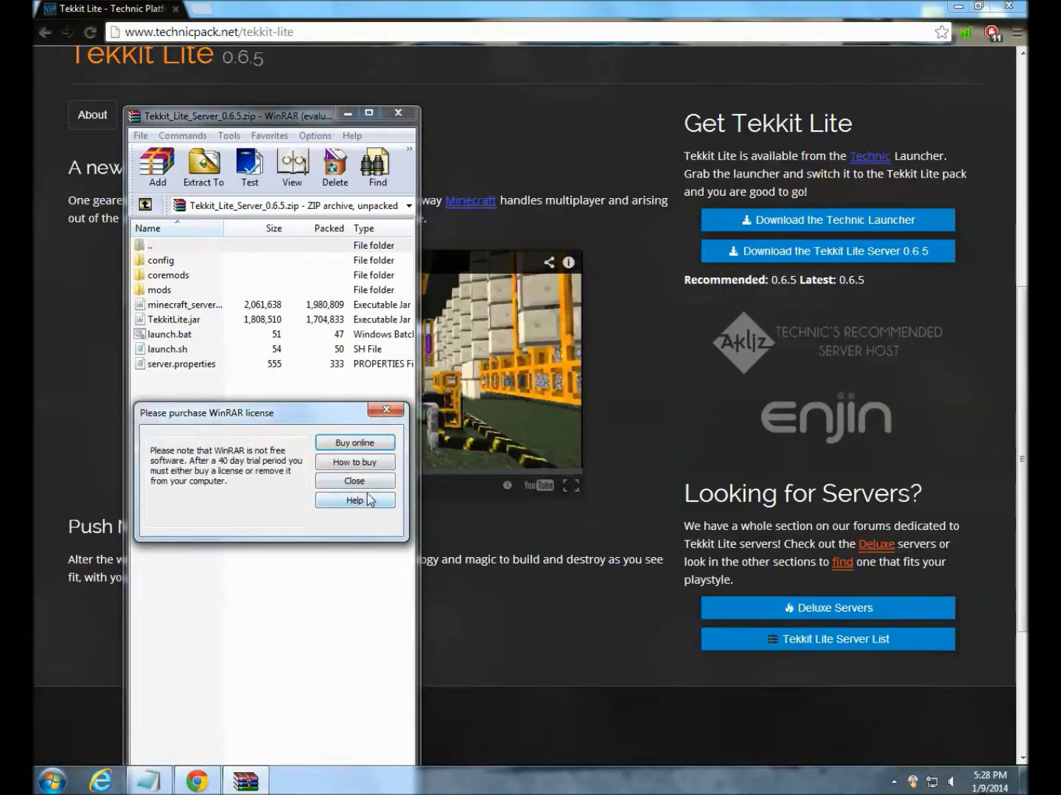
# Dismiss the WinRAR licence reminder and clear the browser and notes off the desktop
pyautogui.click(355, 480)
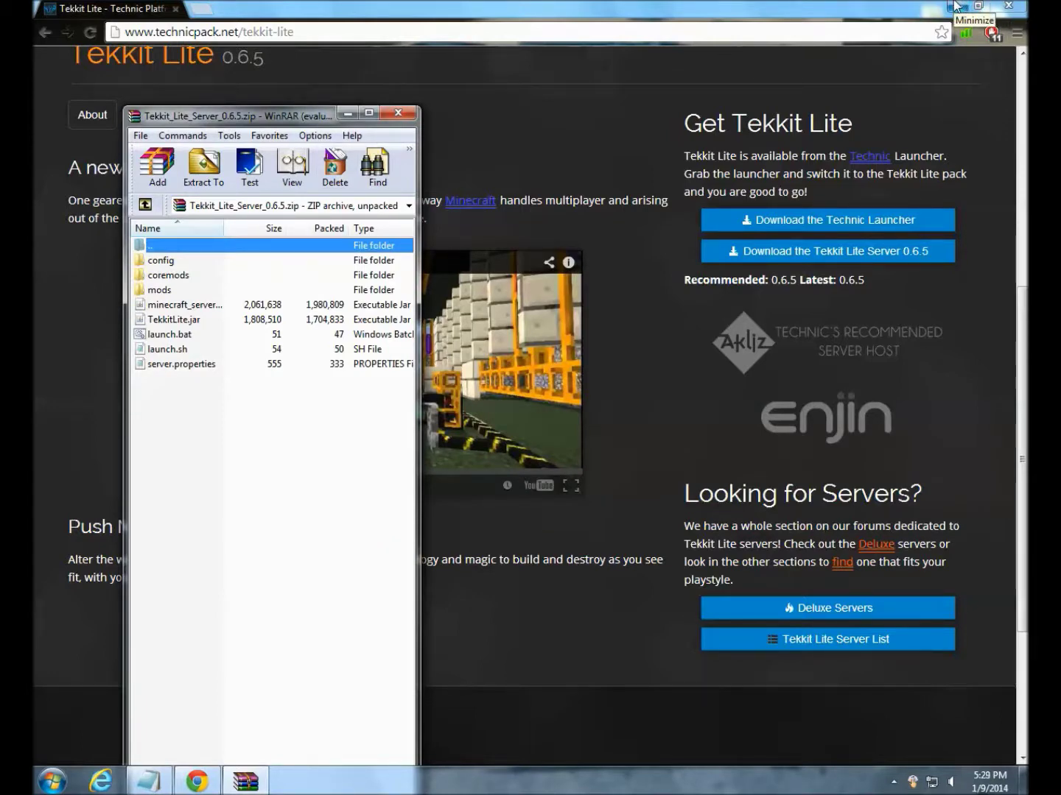
pyautogui.click(955, 6)
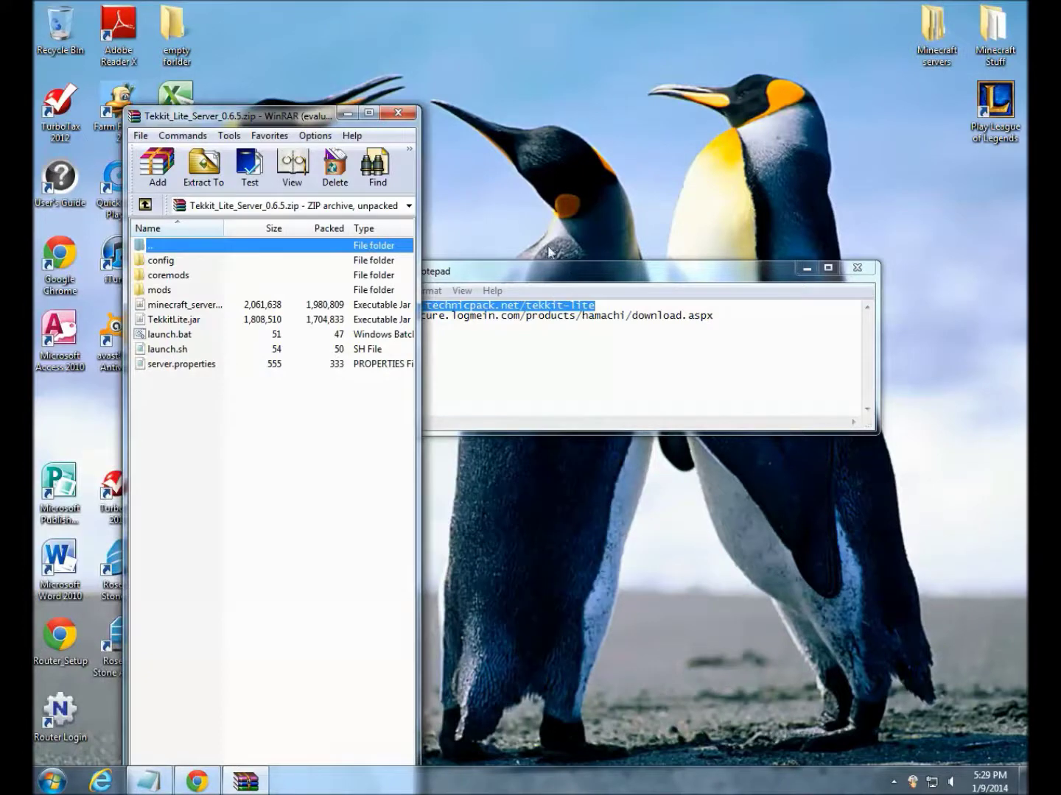
pyautogui.click(807, 269)
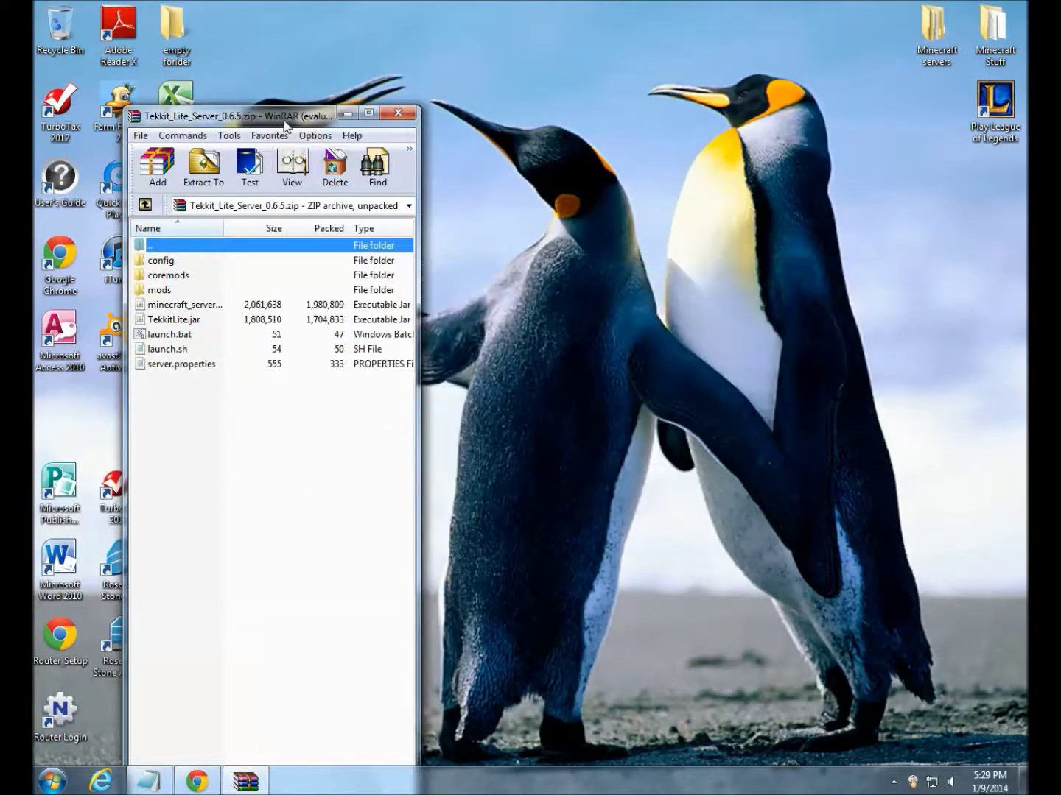
pyautogui.moveTo(283, 125); pyautogui.dragTo(382, 314)
# Make a copy of the empty desktop folder and name it 'Tekkit lite server'
pyautogui.rightClick(183, 26)
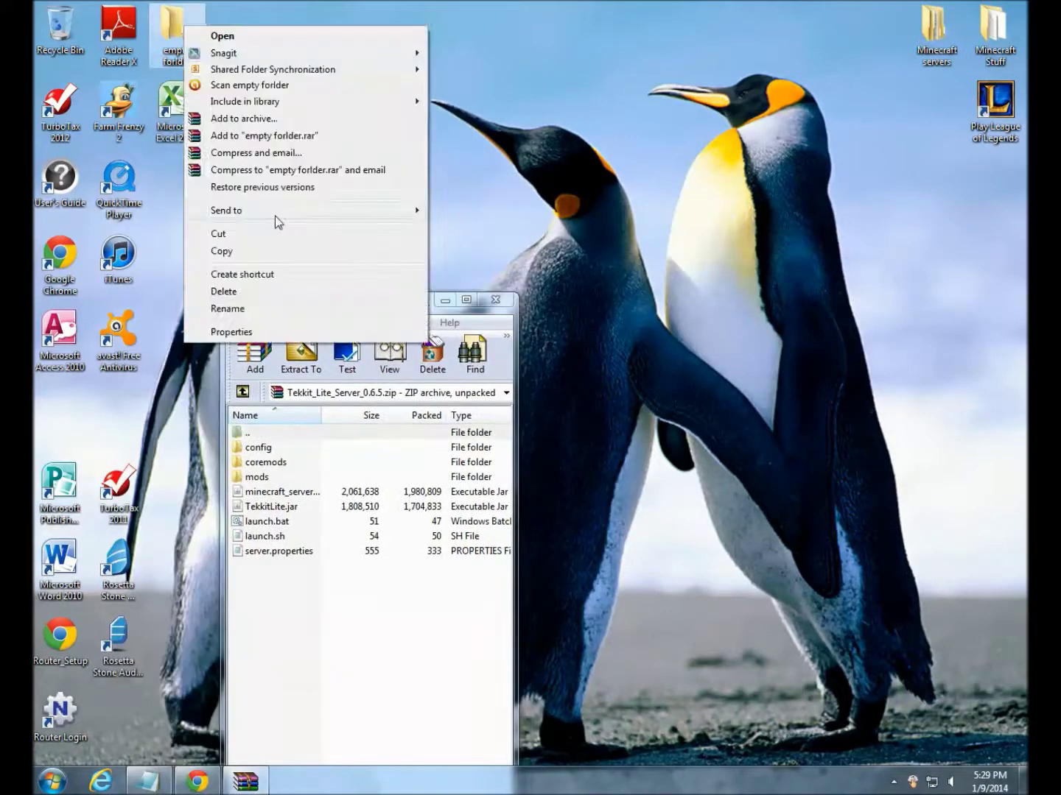
pyautogui.click(266, 253)
pyautogui.rightClick(669, 206)
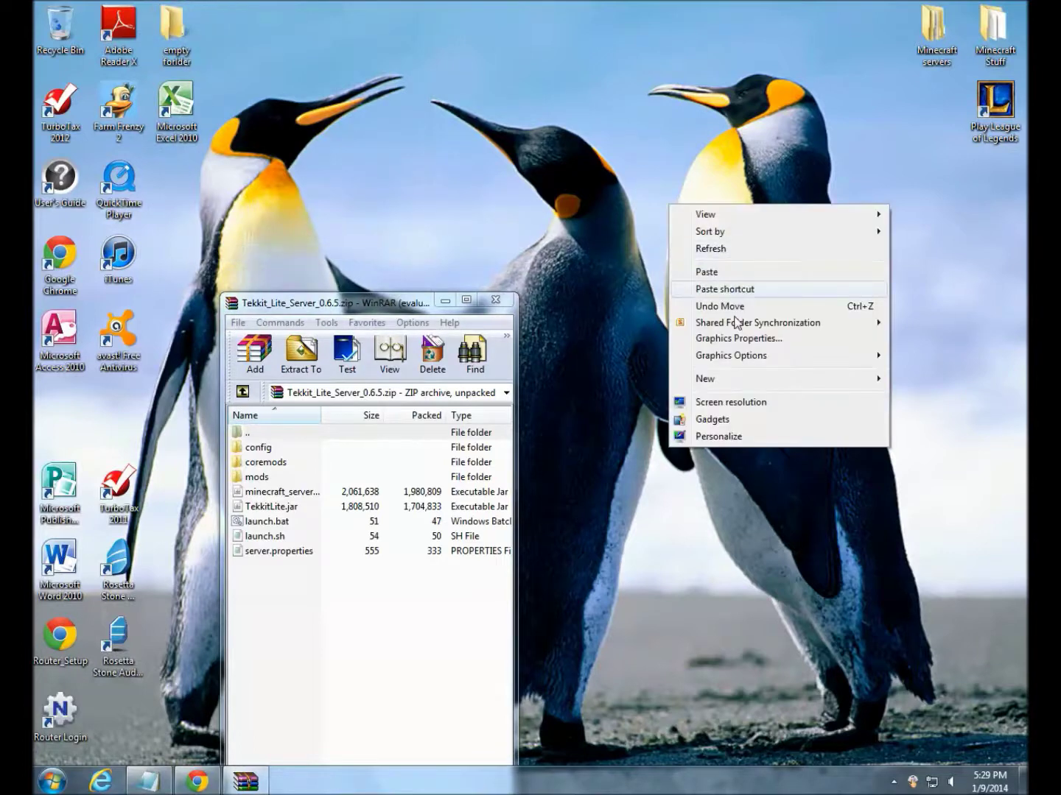
pyautogui.click(711, 272)
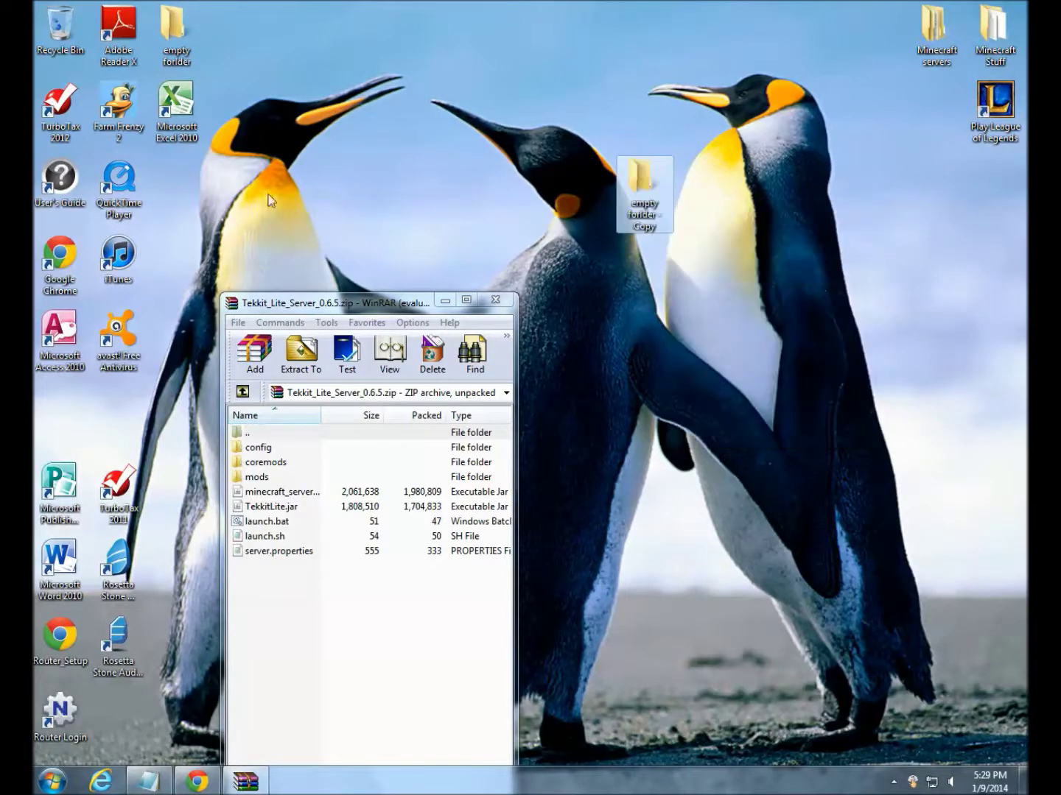
pyautogui.rightClick(632, 212)
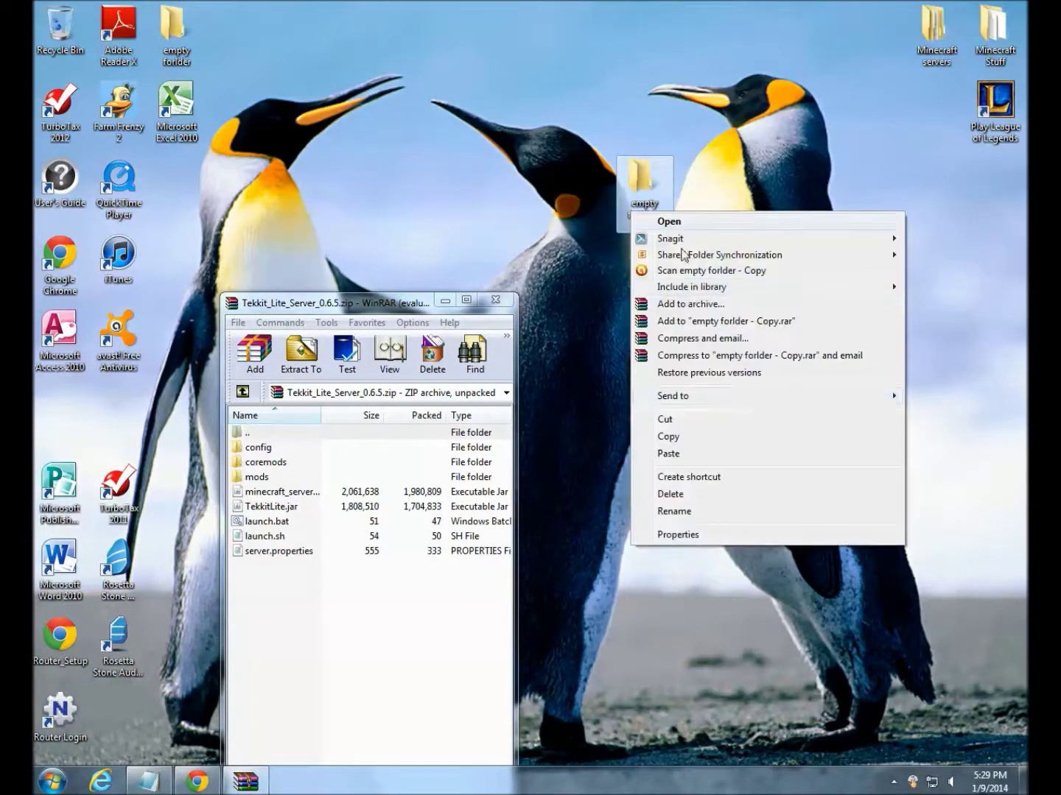
pyautogui.click(705, 508)
pyautogui.write('Tek')
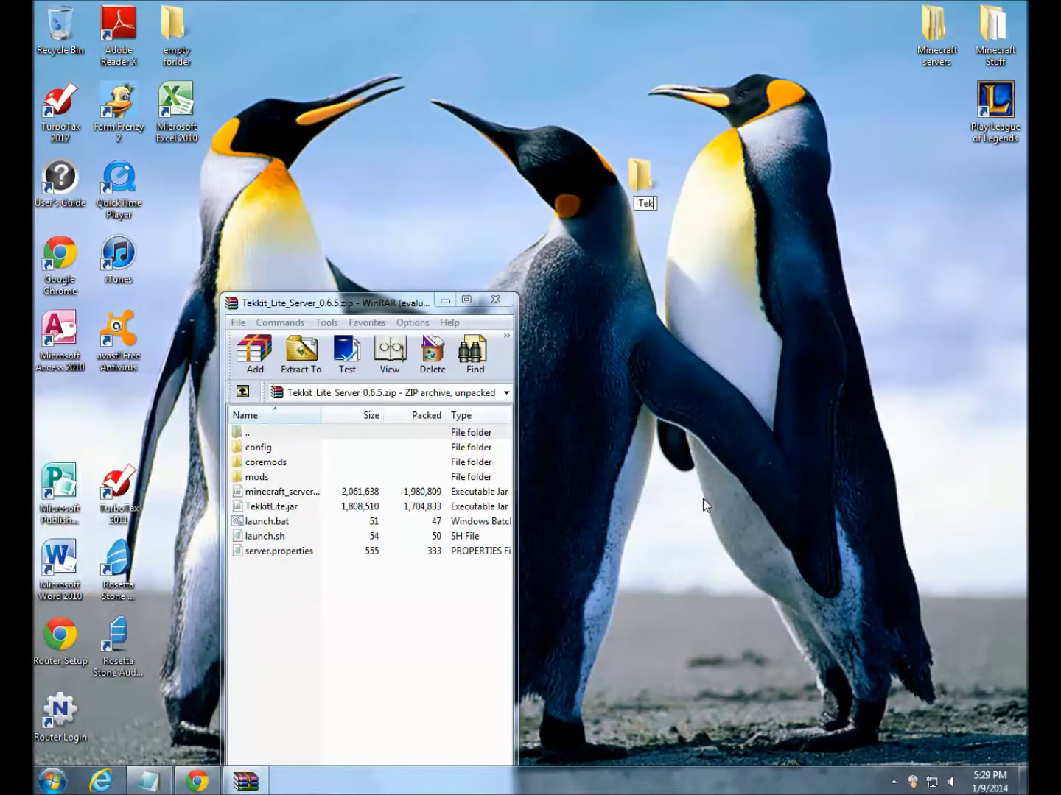
pyautogui.write('kit lite server')
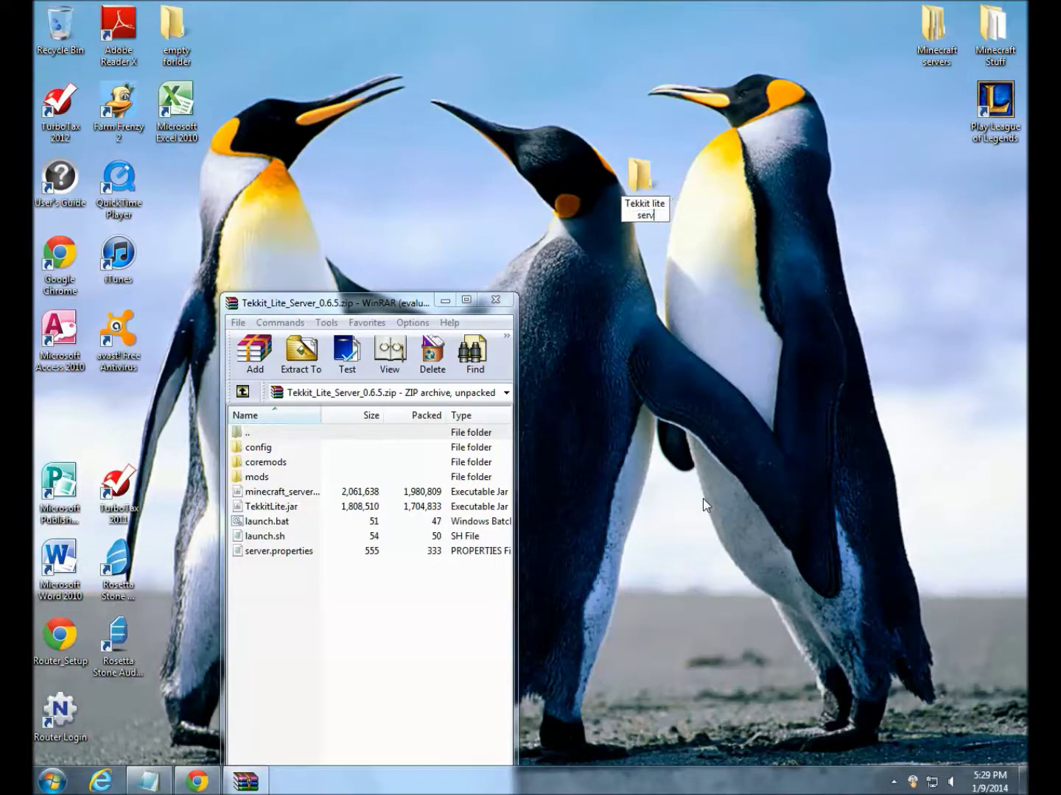
pyautogui.press('Return')
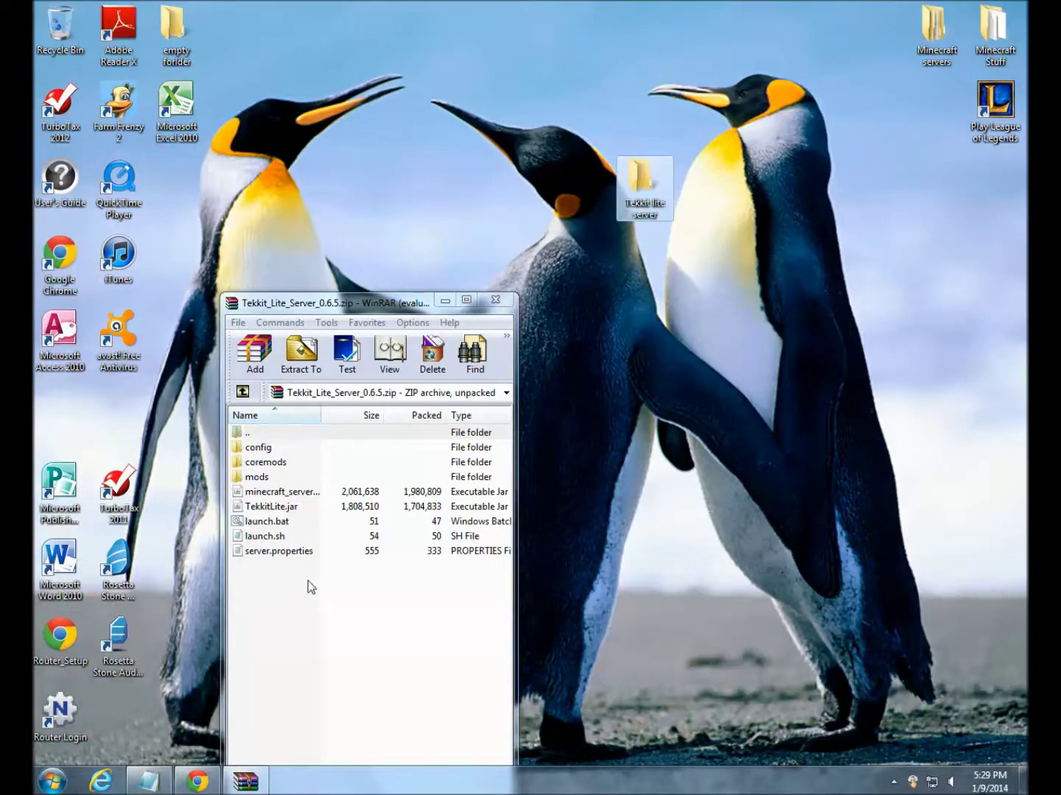
# Extract all archive files into the Tekkit lite server folder and close WinRAR
pyautogui.click(276, 506)
pyautogui.hotkey('ctrl', 'a')
pyautogui.moveTo(281, 491); pyautogui.dragTo(647, 196)
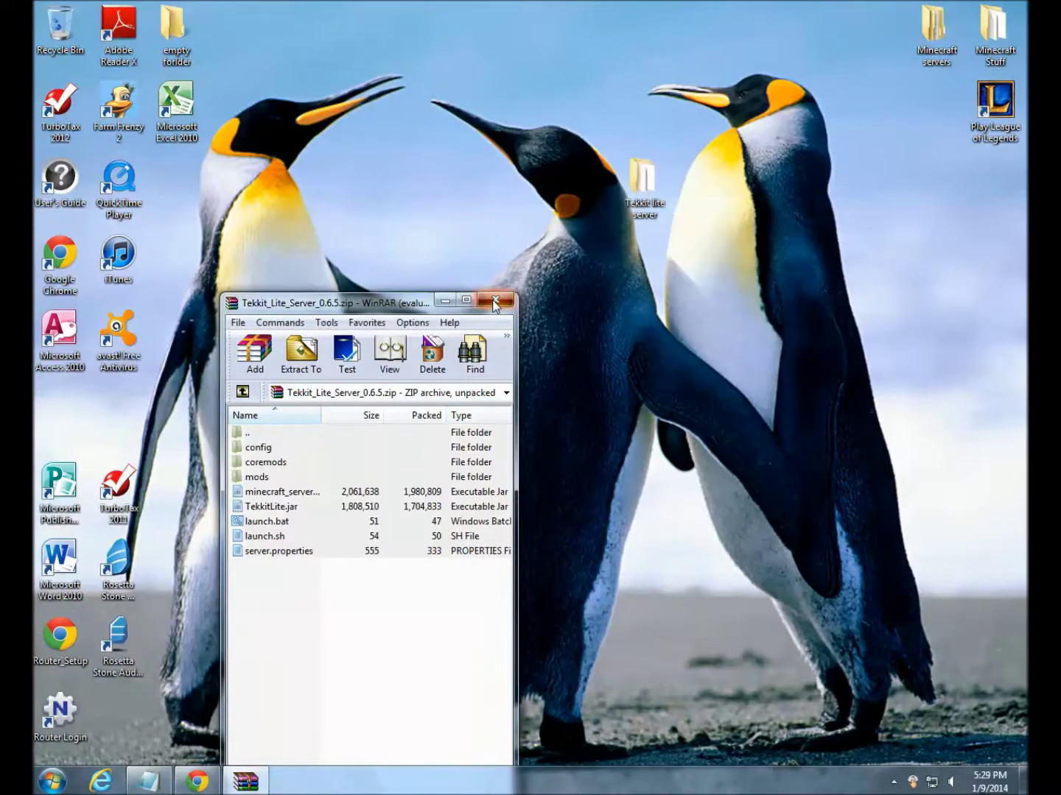
pyautogui.click(495, 300)
# Open the Tekkit lite server folder maximized and check launch.bat's java -Xmx3G -Xms2G line
pyautogui.doubleClick(643, 193)
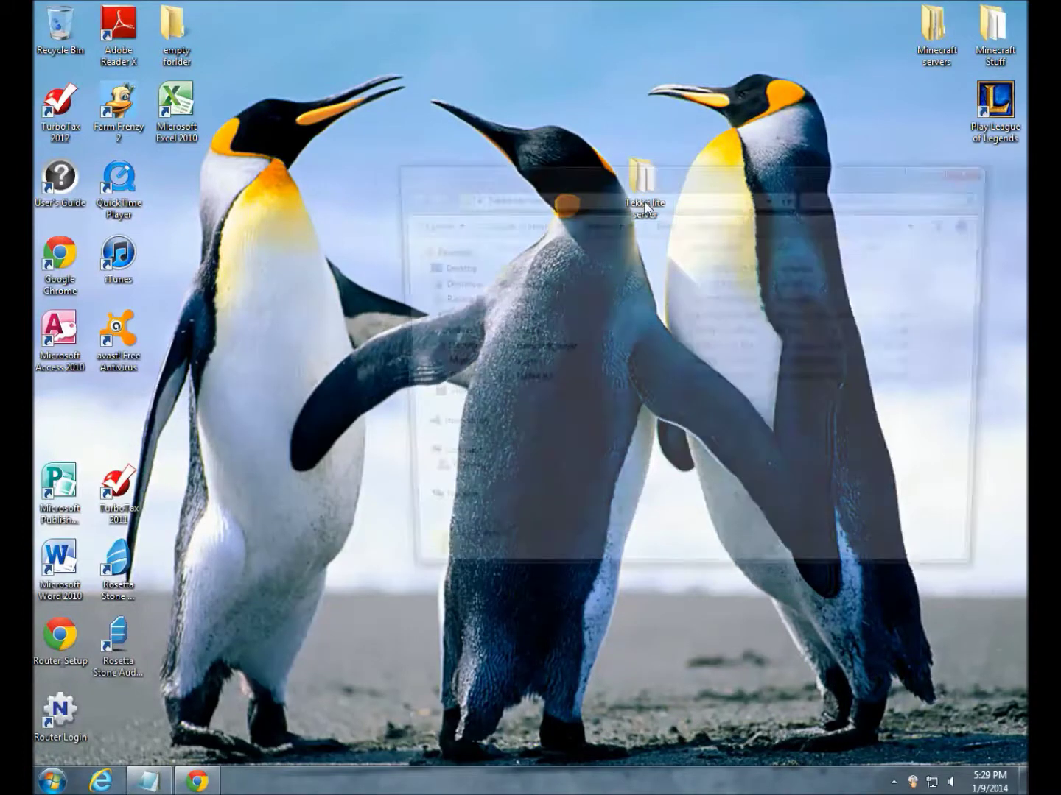
pyautogui.click(949, 168)
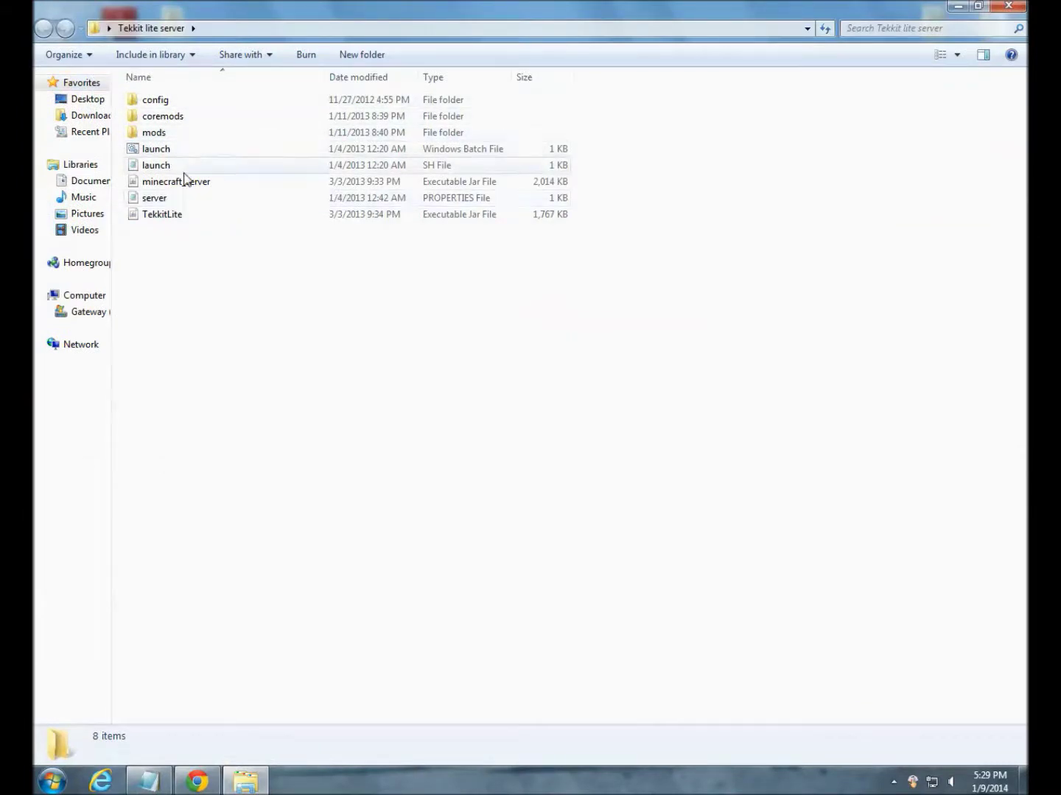
pyautogui.click(165, 151)
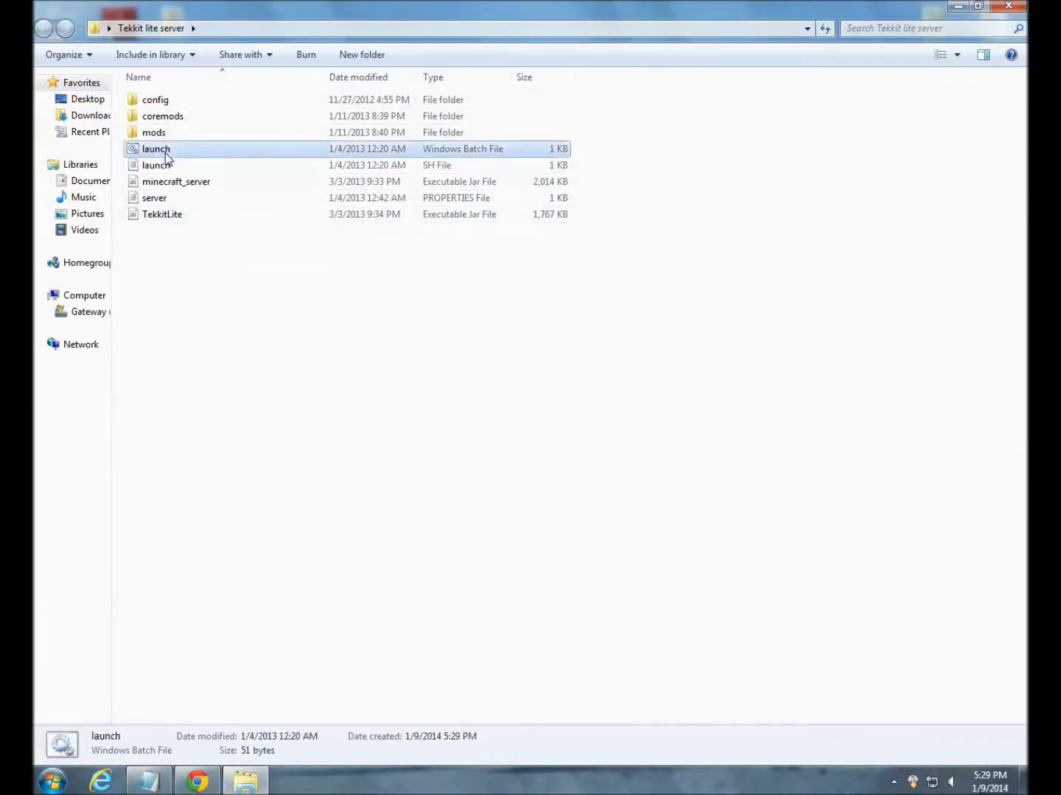
pyautogui.rightClick(165, 151)
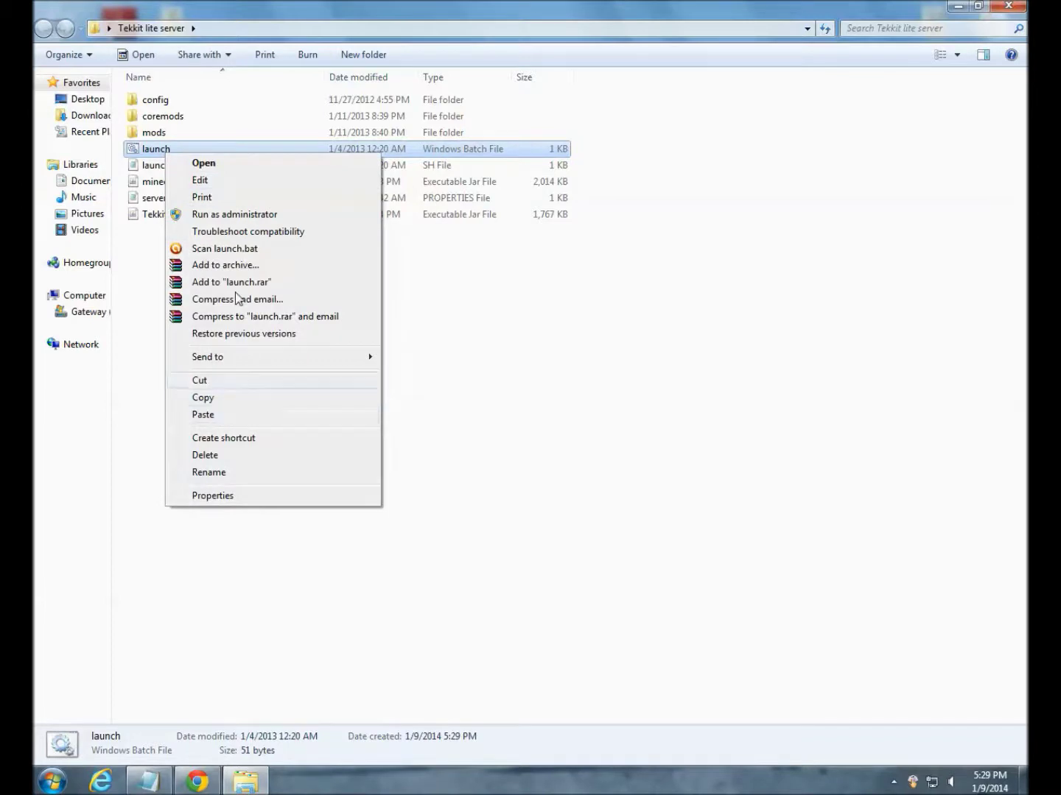
pyautogui.click(222, 163)
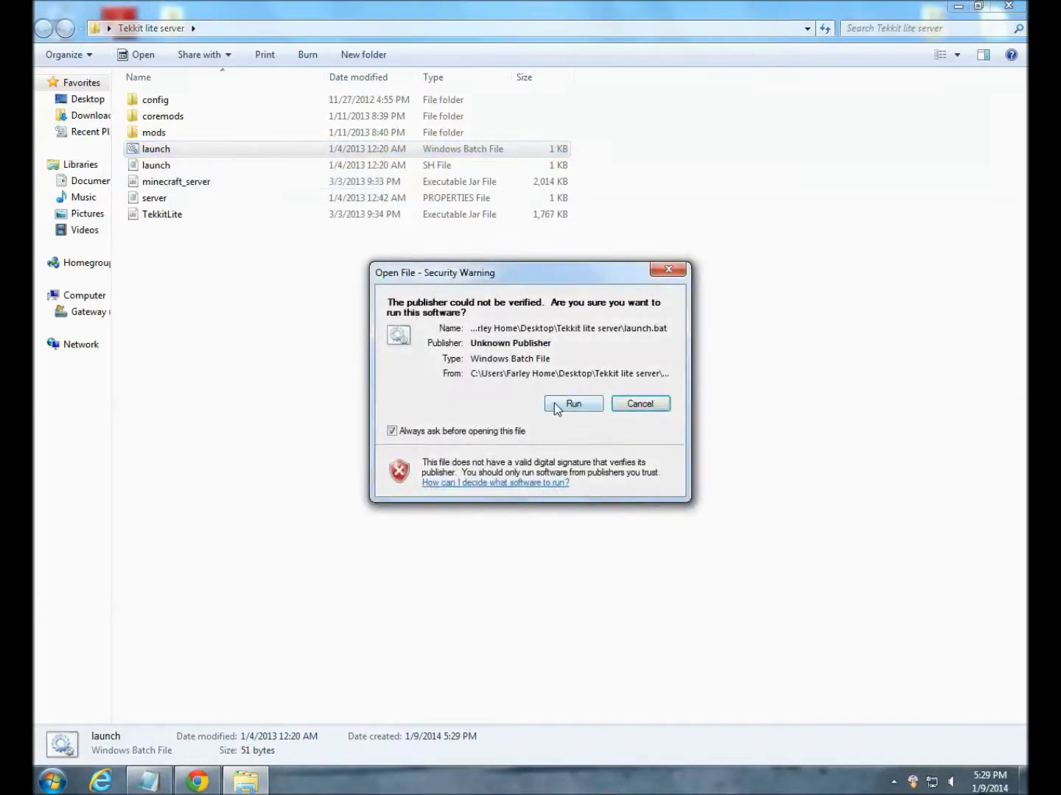
pyautogui.click(587, 397)
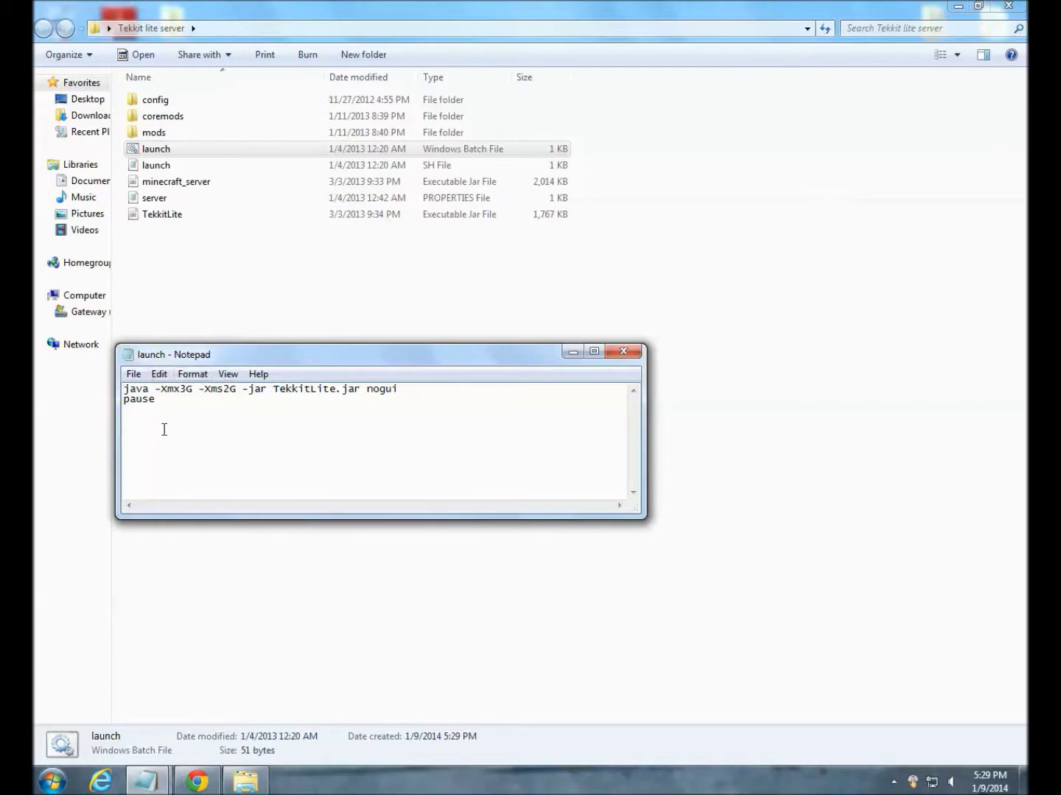
pyautogui.click(624, 361)
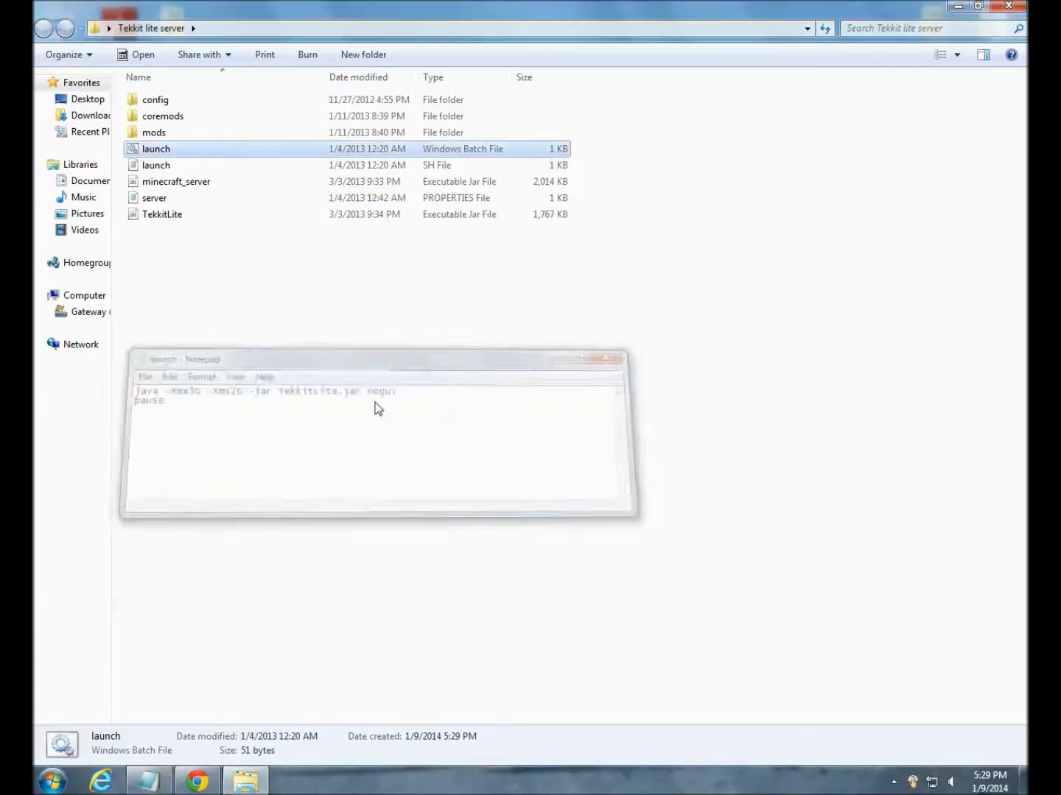
# Start the server through launch.bat and let it load in a smaller console window
pyautogui.doubleClick(167, 152)
pyautogui.click(572, 403)
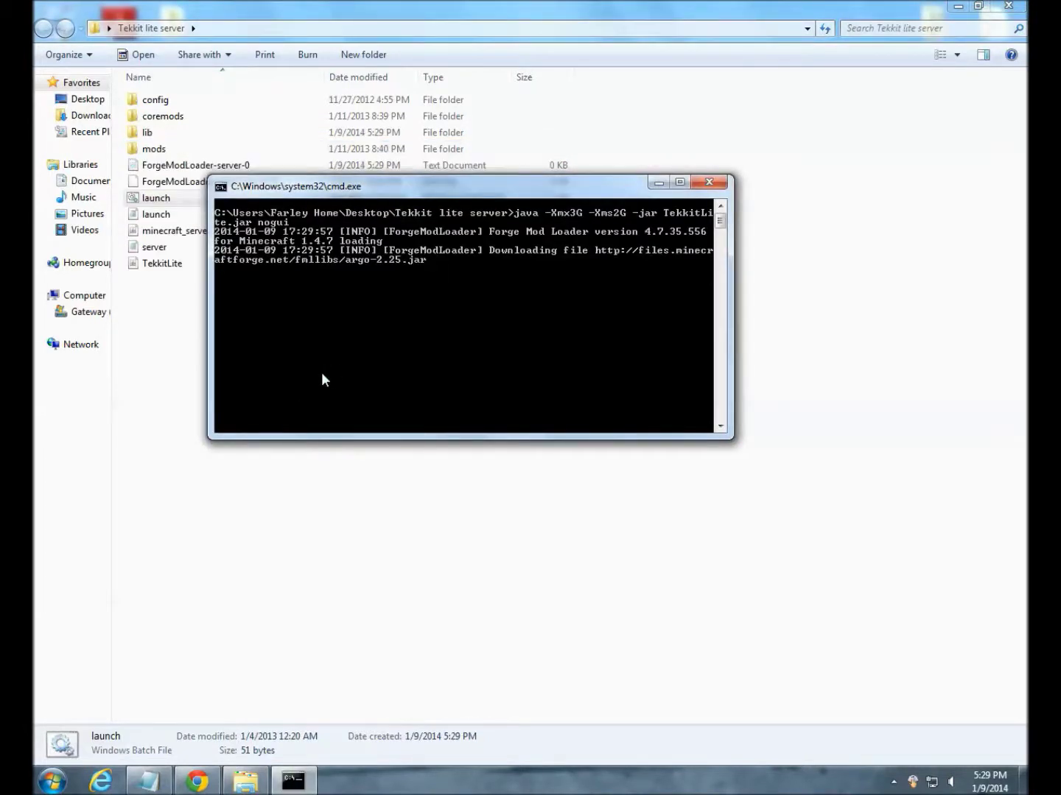
pyautogui.moveTo(532, 182); pyautogui.dragTo(389, 213)
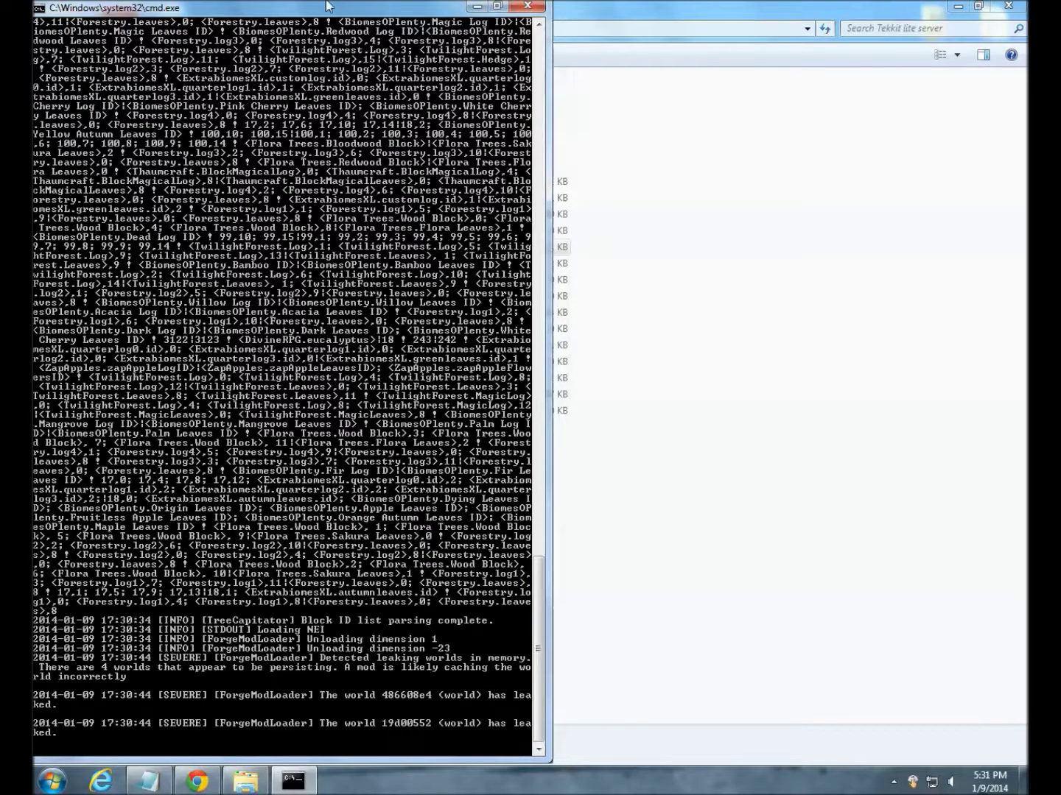
pyautogui.moveTo(326, 9); pyautogui.dragTo(341, 109)
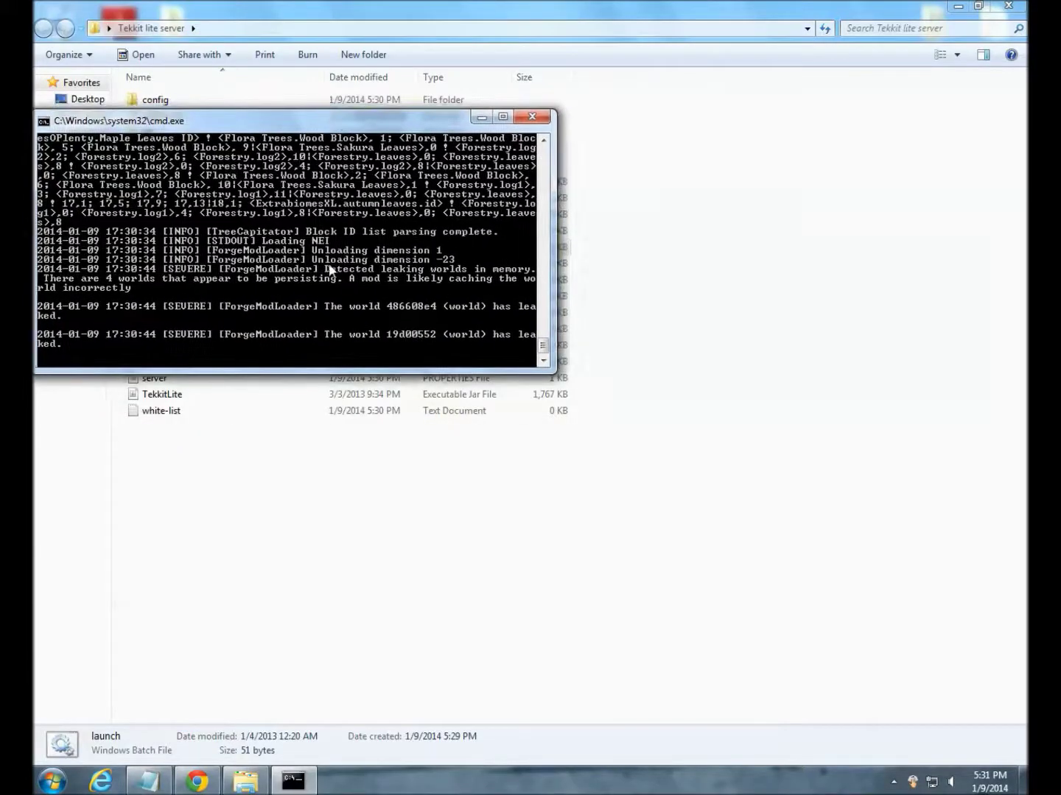
pyautogui.moveTo(543, 355); pyautogui.dragTo(538, 302)
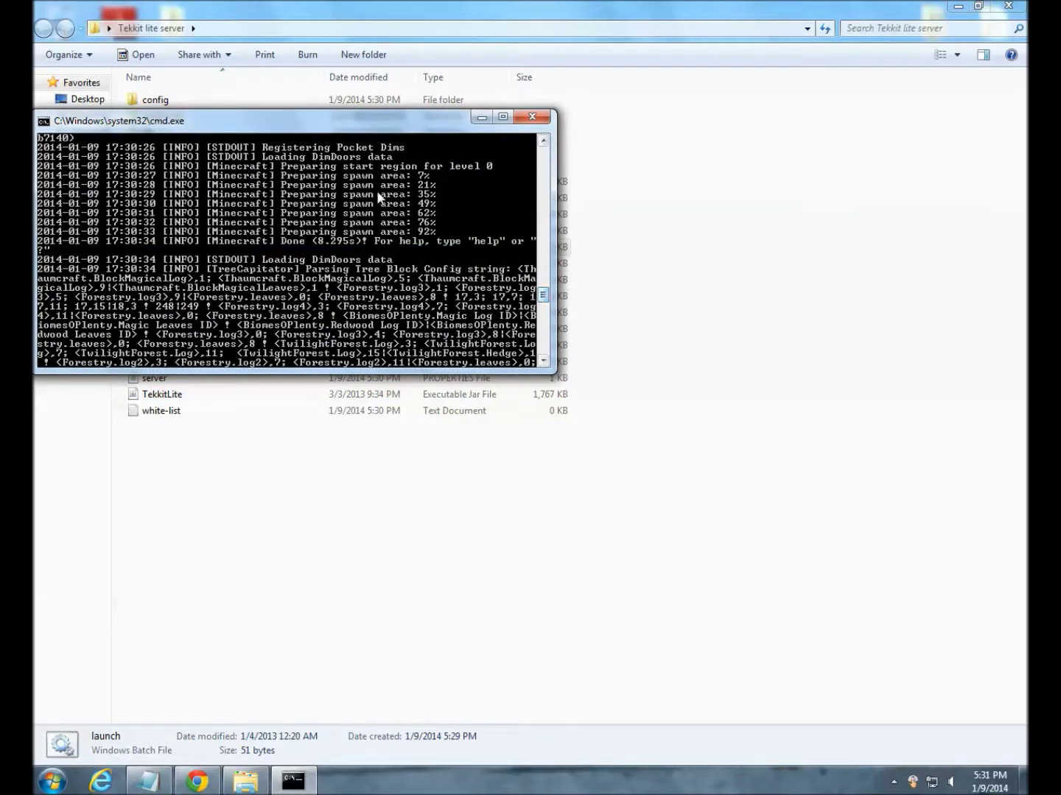
pyautogui.moveTo(542, 295); pyautogui.dragTo(540, 377)
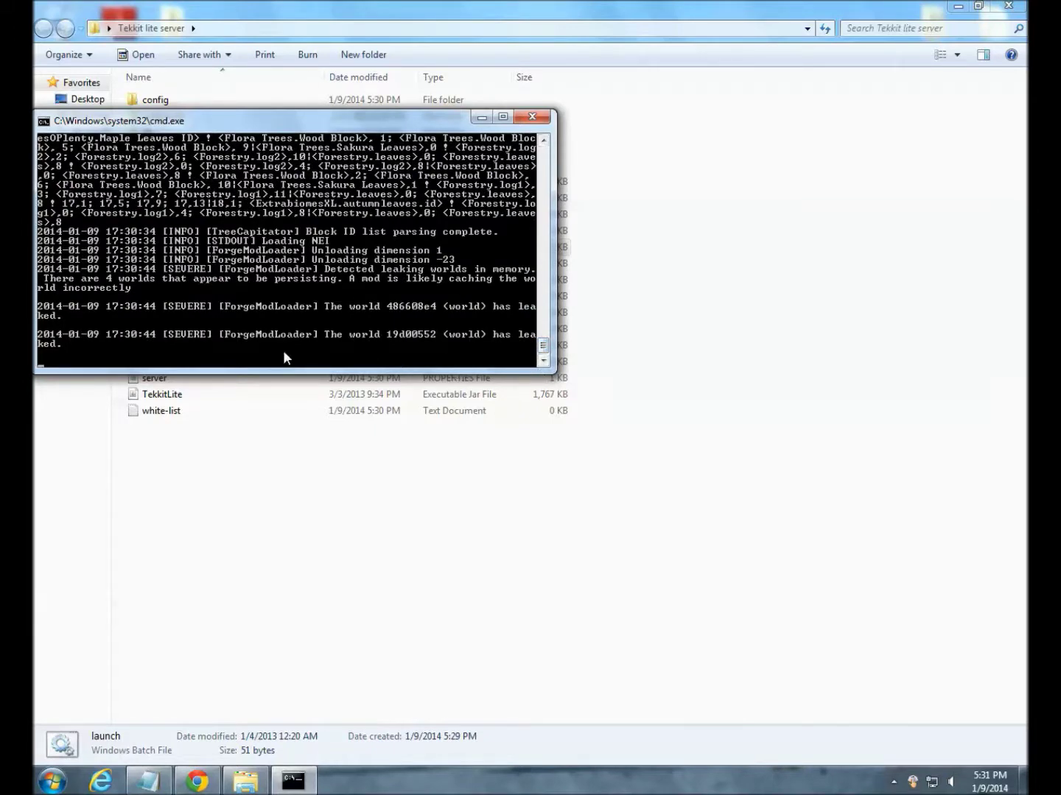
# Stop the server, close the console, and refresh the folder to show the new files
pyautogui.write('p')
pyautogui.press('Return')
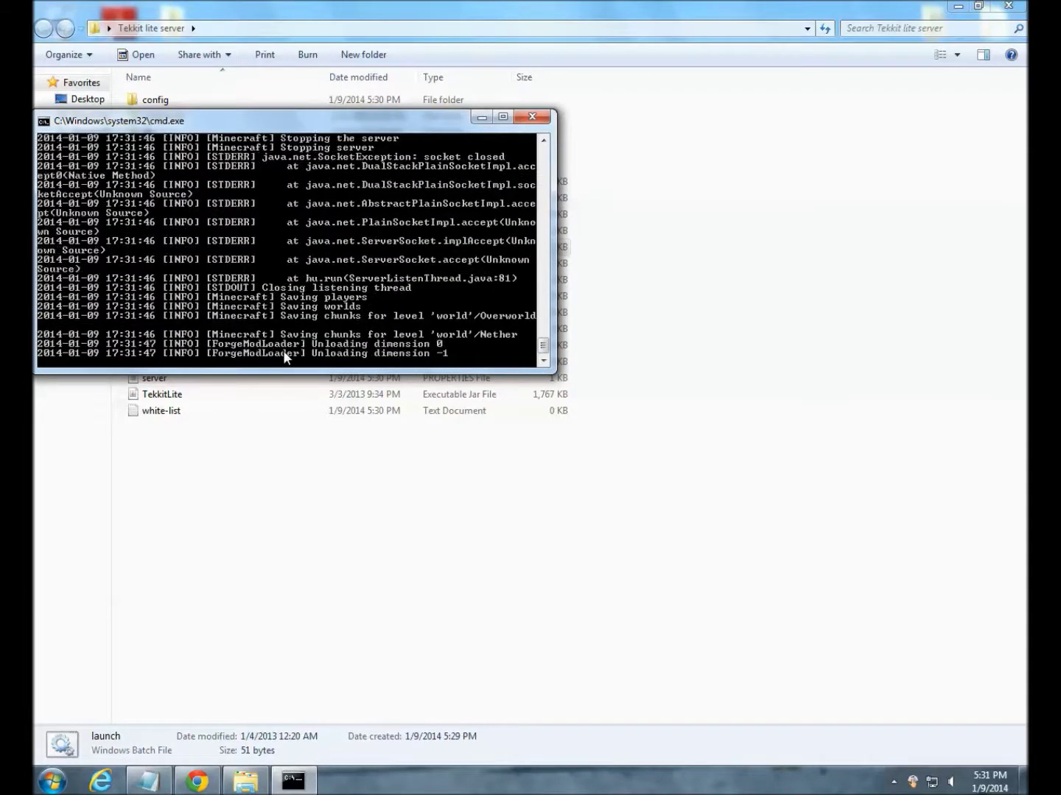
pyautogui.press('Return')
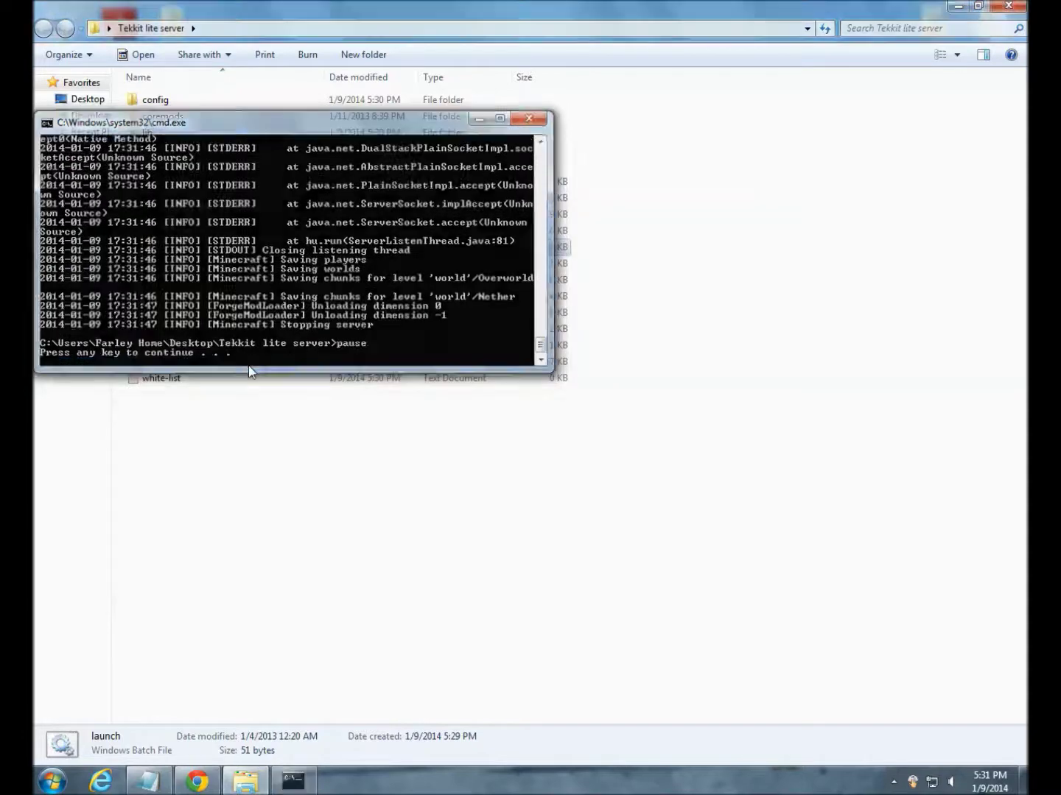
pyautogui.click(266, 451)
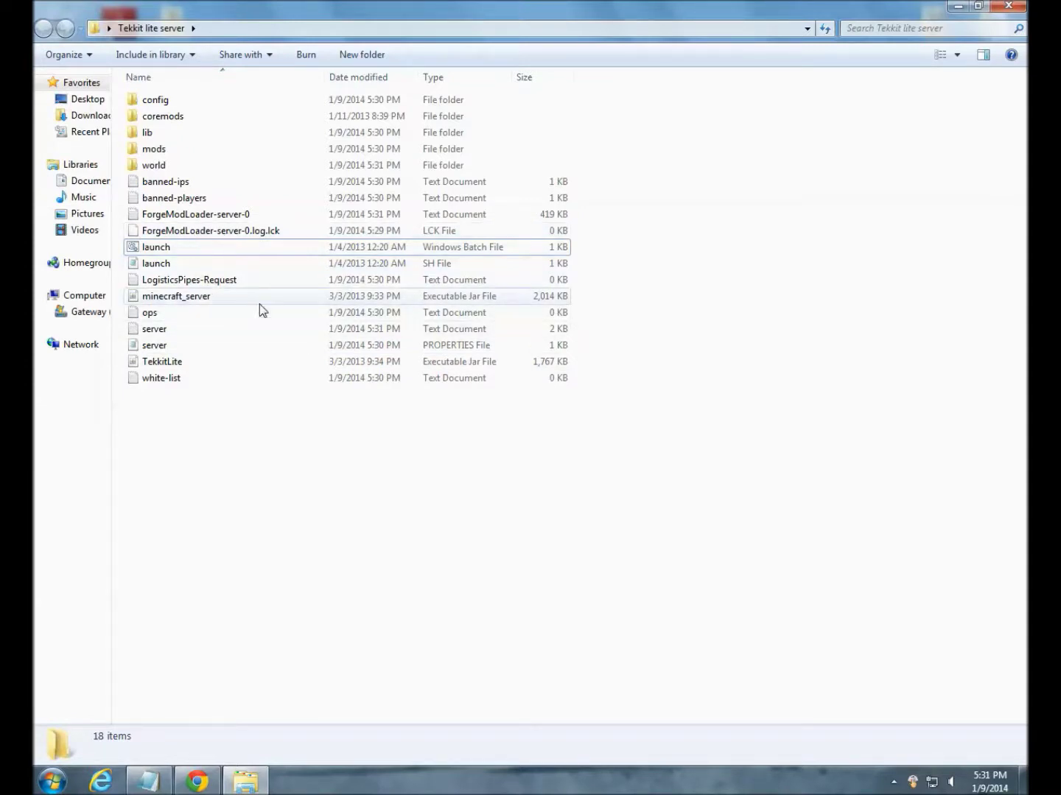
pyautogui.doubleClick(169, 313)
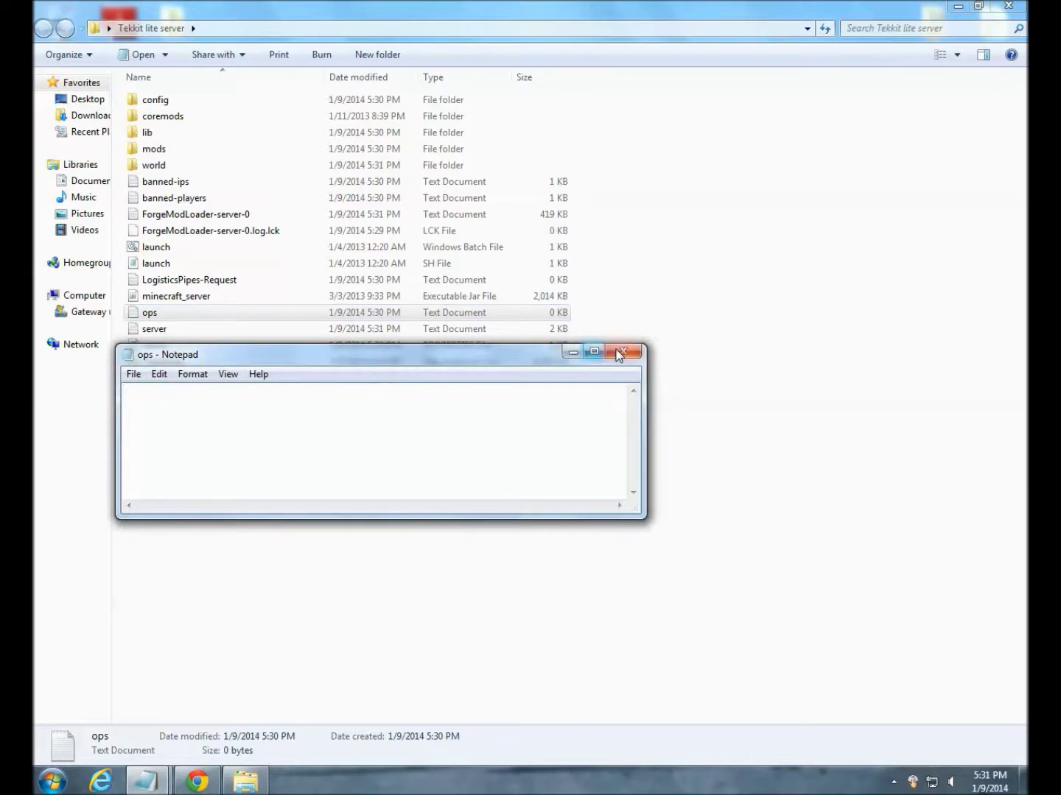
pyautogui.click(622, 353)
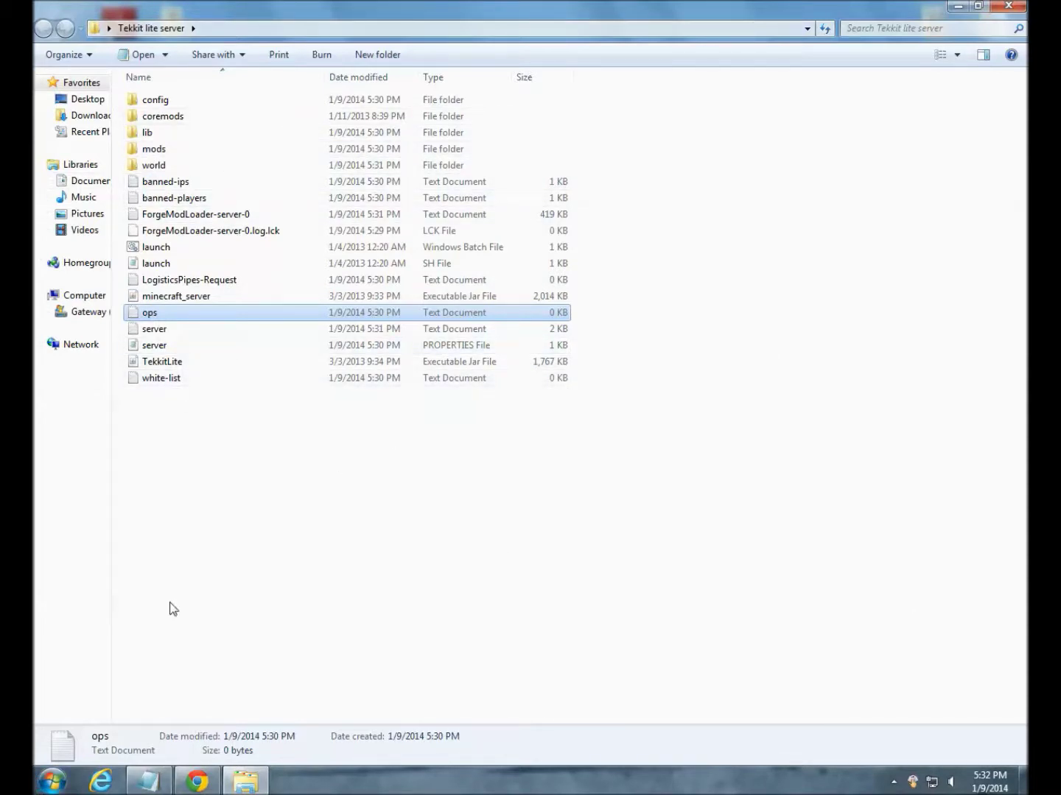
# Launch Hamachi through the 'ham' search, expand the 1.7.4 server network, and open the Network menu
pyautogui.click(51, 781)
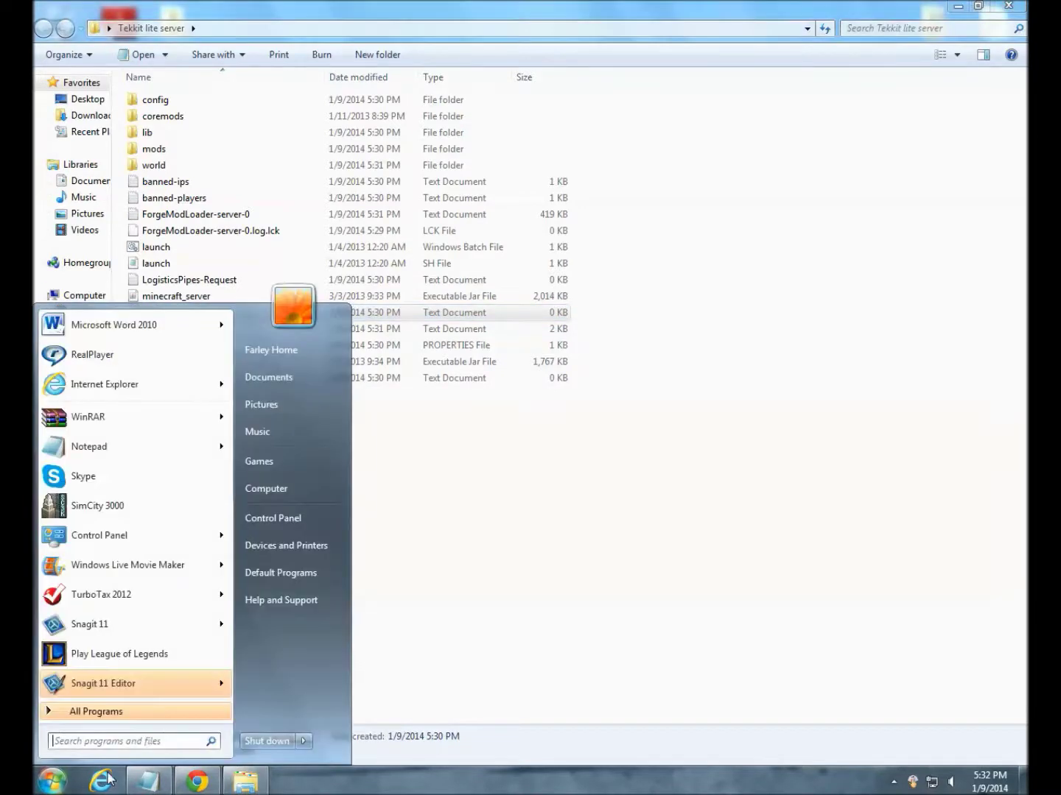
pyautogui.write('ham')
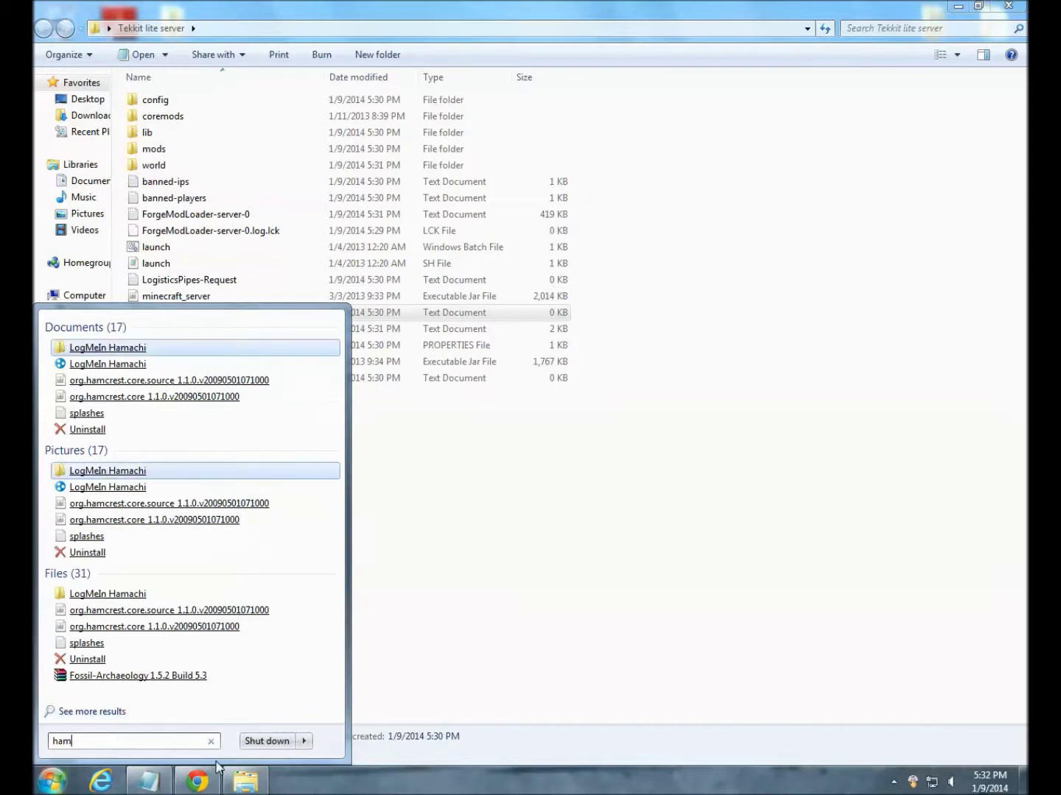
pyautogui.click(137, 364)
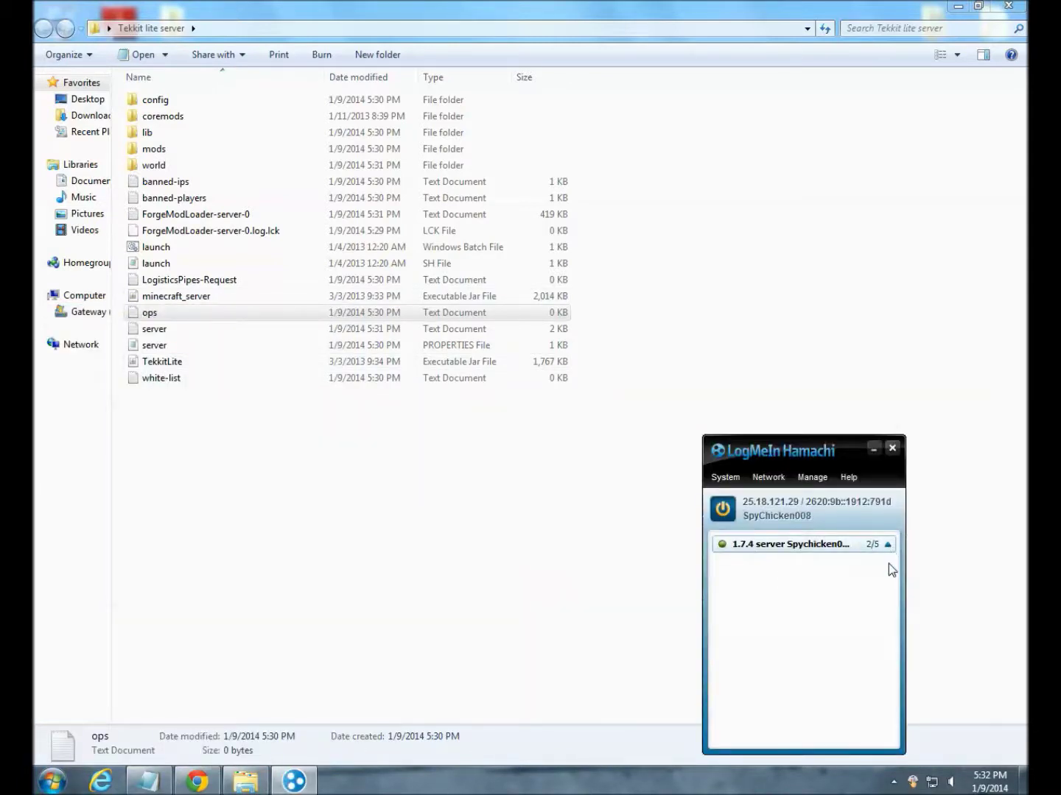
pyautogui.click(889, 545)
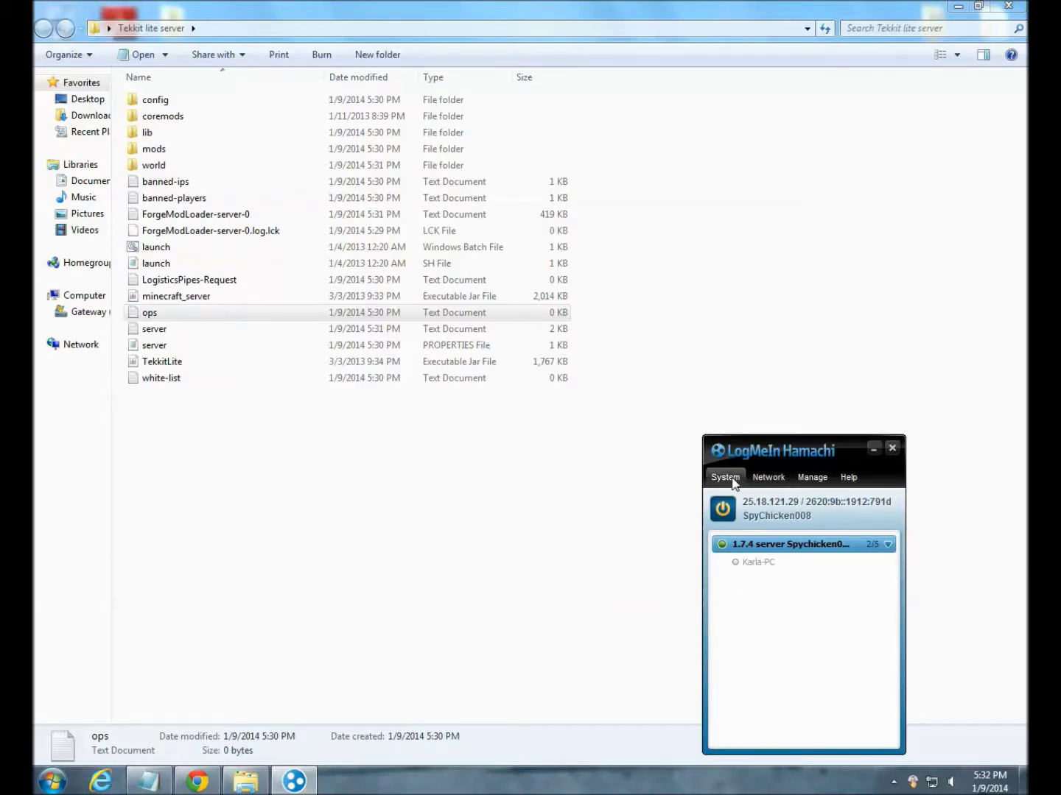
pyautogui.click(767, 479)
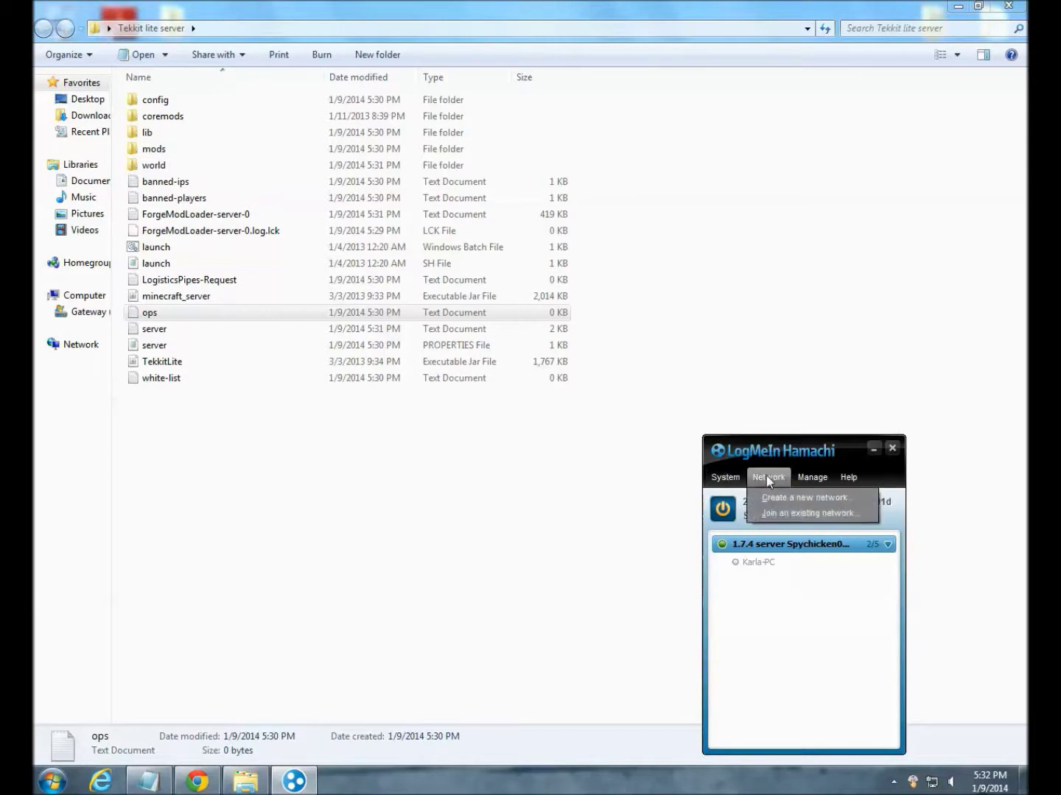
# Create a new Hamachi network called Tekkit lite server, with a password entered twice
pyautogui.click(781, 497)
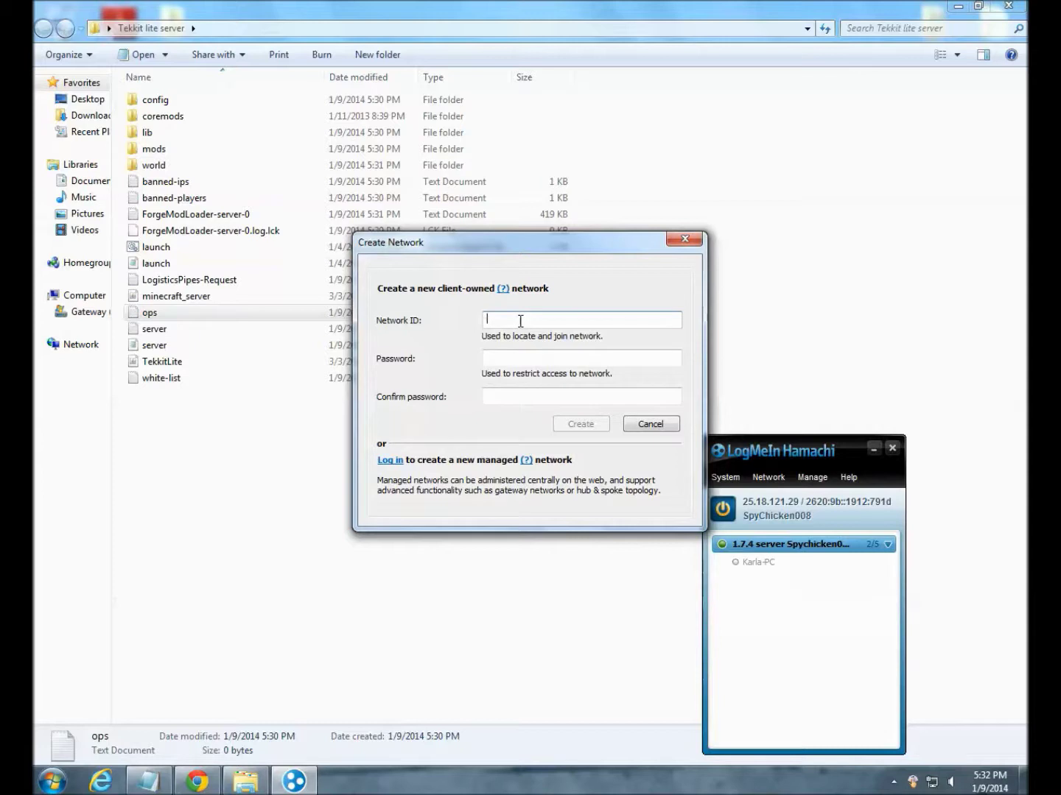
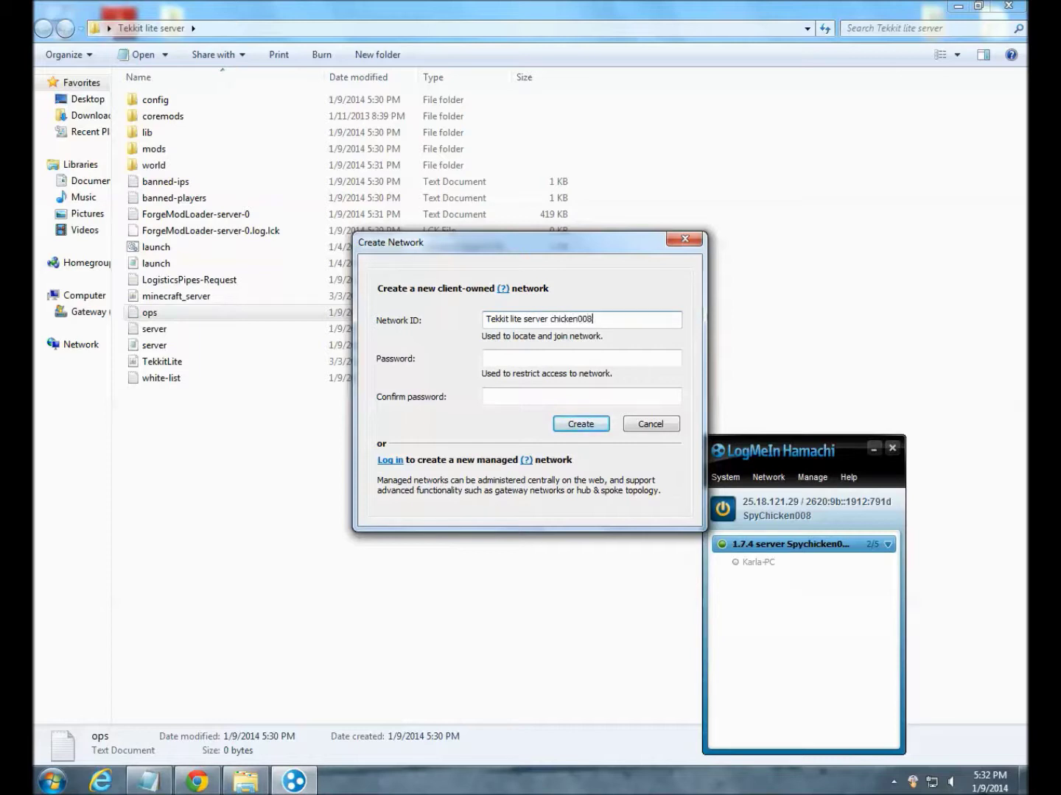
pyautogui.click(531, 359)
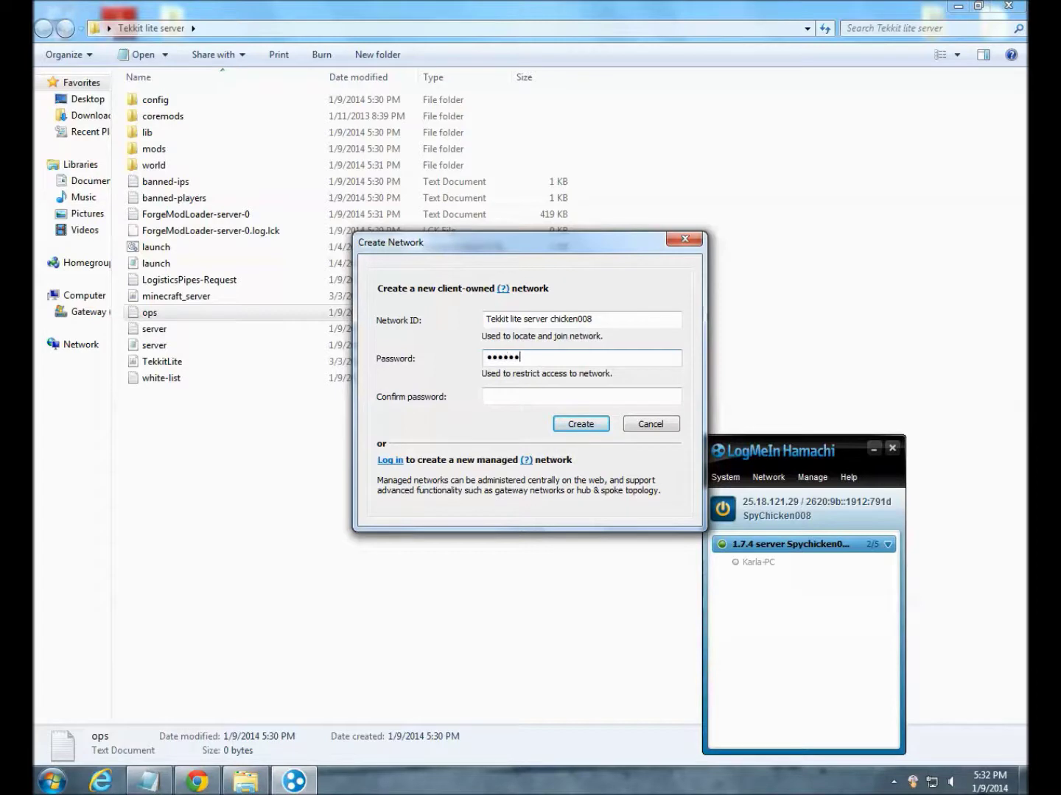
pyautogui.click(554, 395)
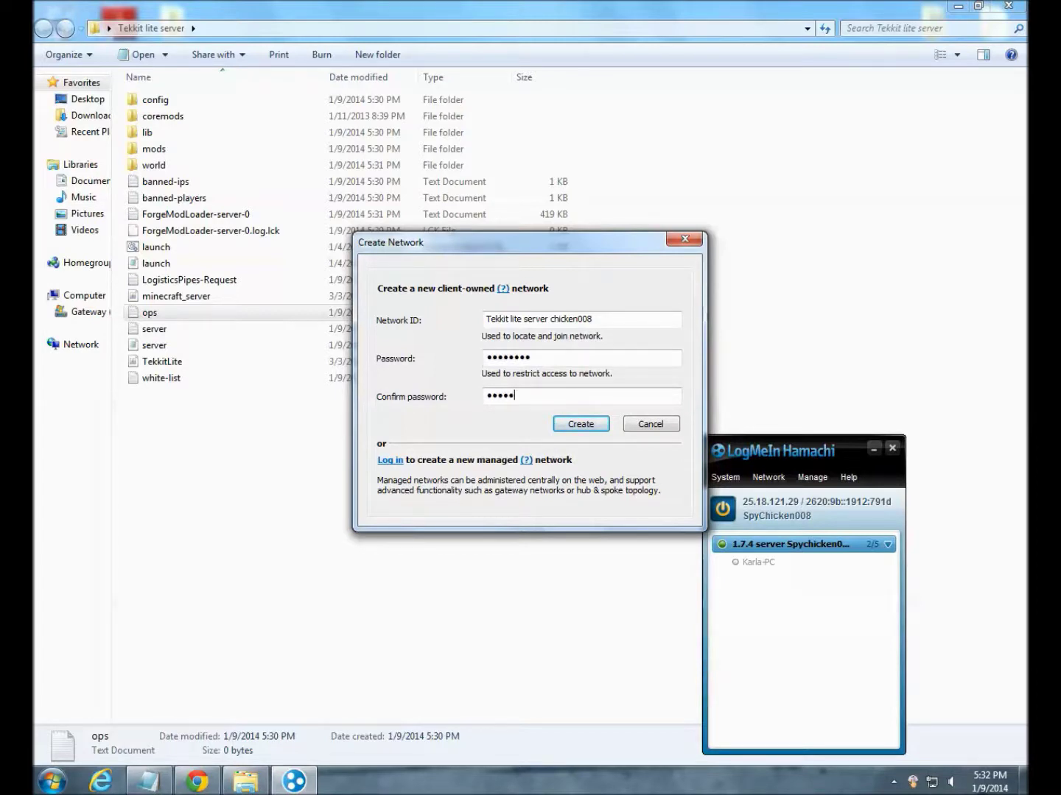
pyautogui.click(593, 423)
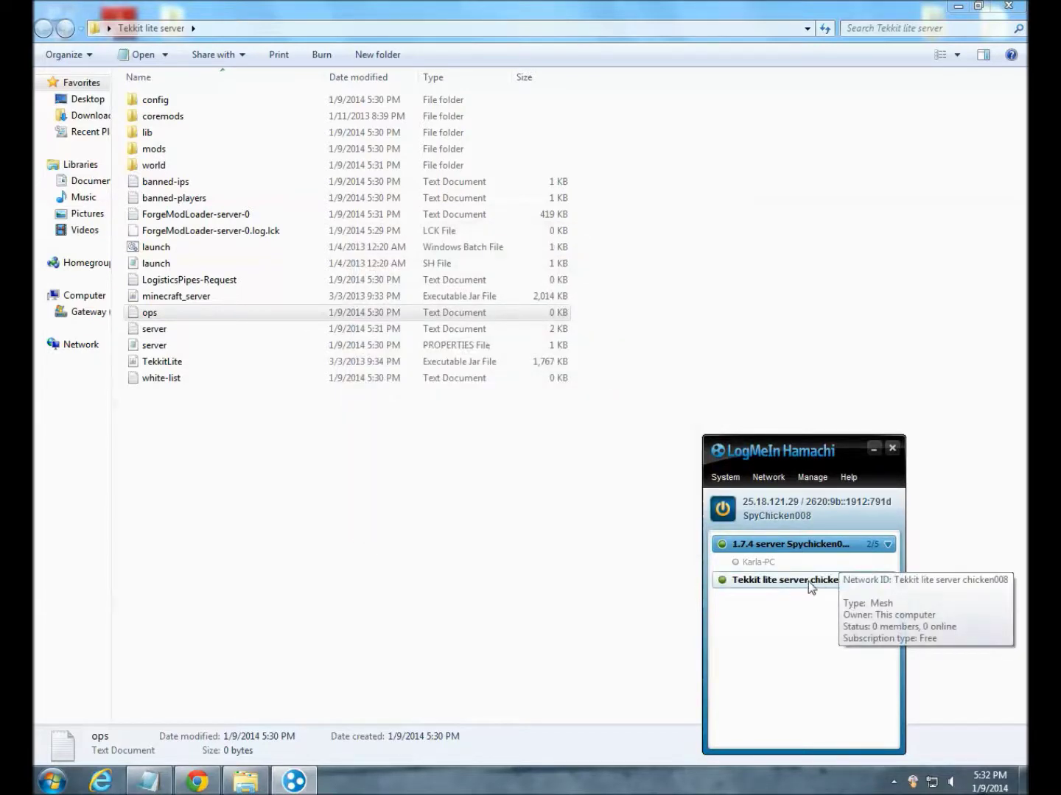
# Expand the new network and copy this computer's IPv4 address
pyautogui.click(885, 583)
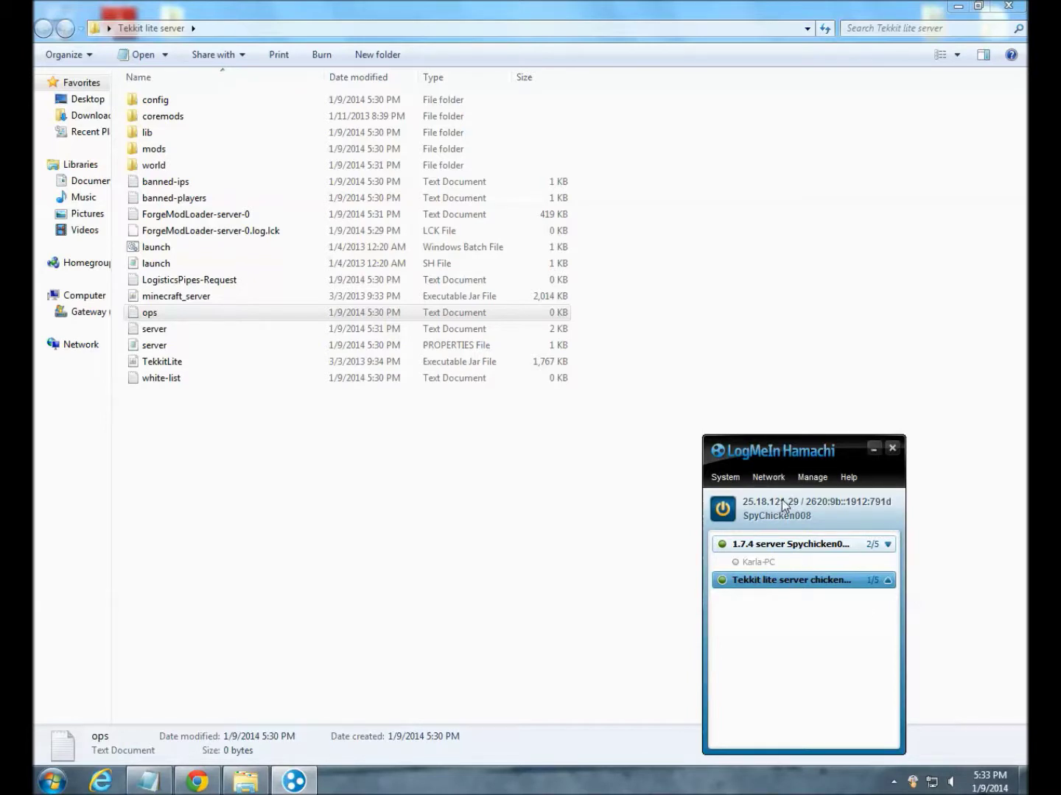
pyautogui.click(782, 500)
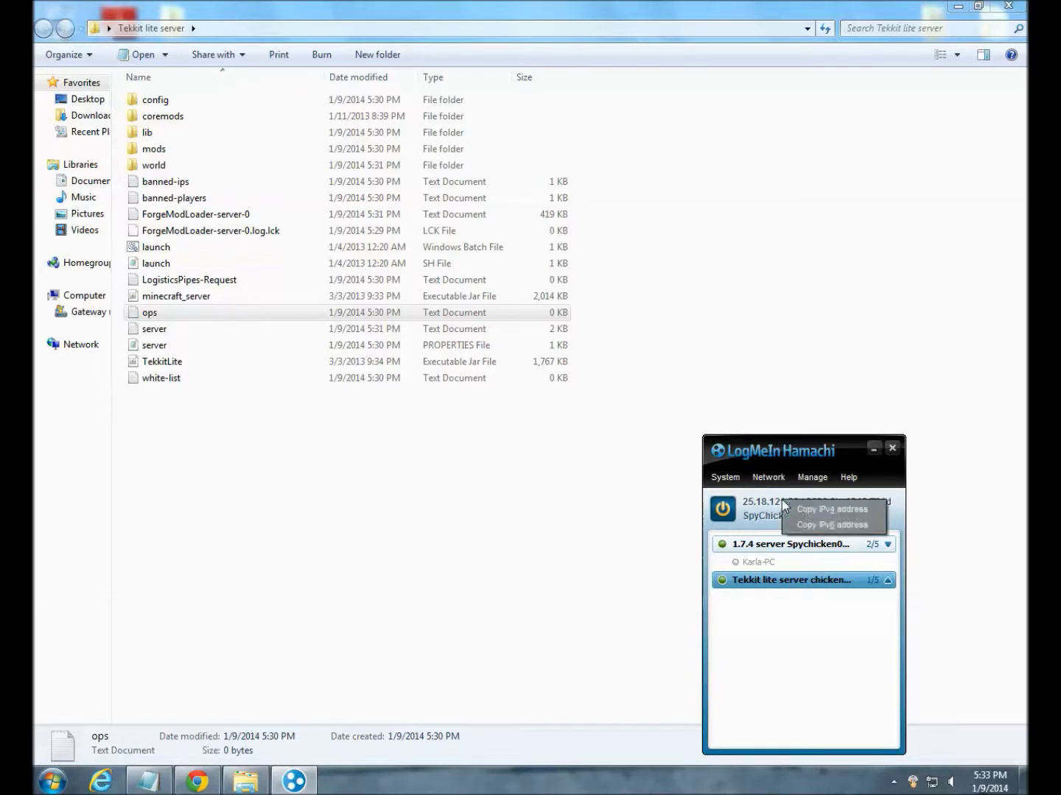
pyautogui.click(822, 508)
# Open server.properties in Notepad, confirm in its Properties it opens with Notepad, and enlarge the window
pyautogui.click(874, 449)
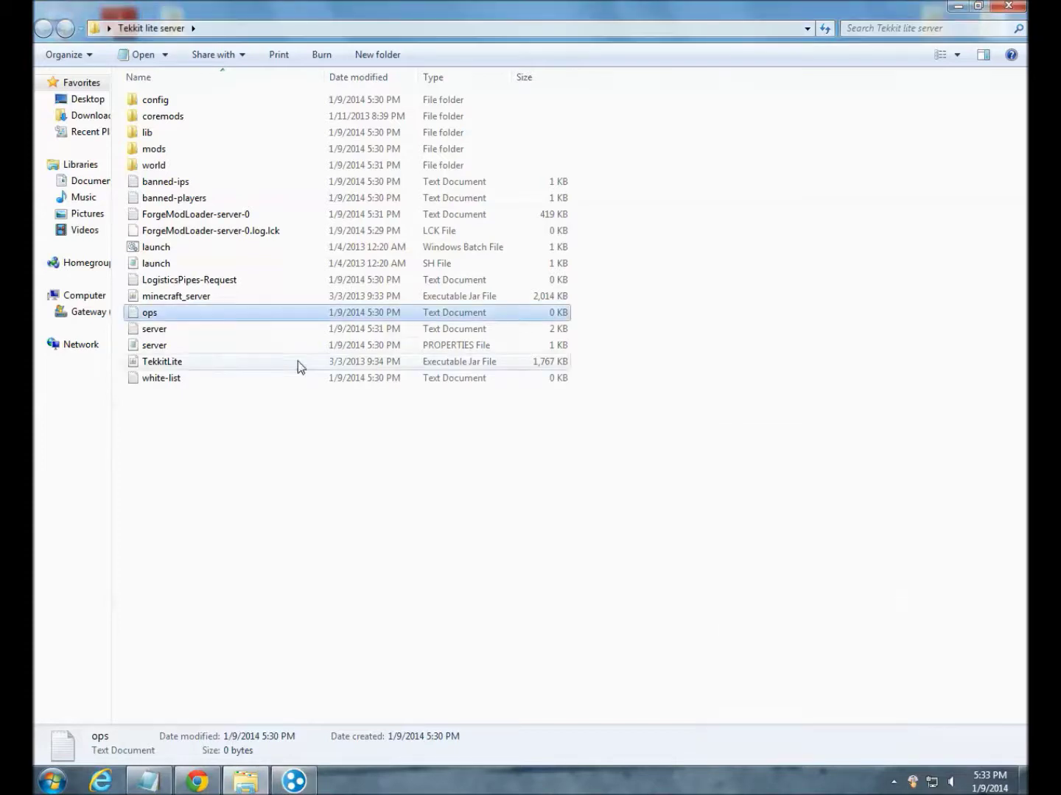
pyautogui.doubleClick(193, 349)
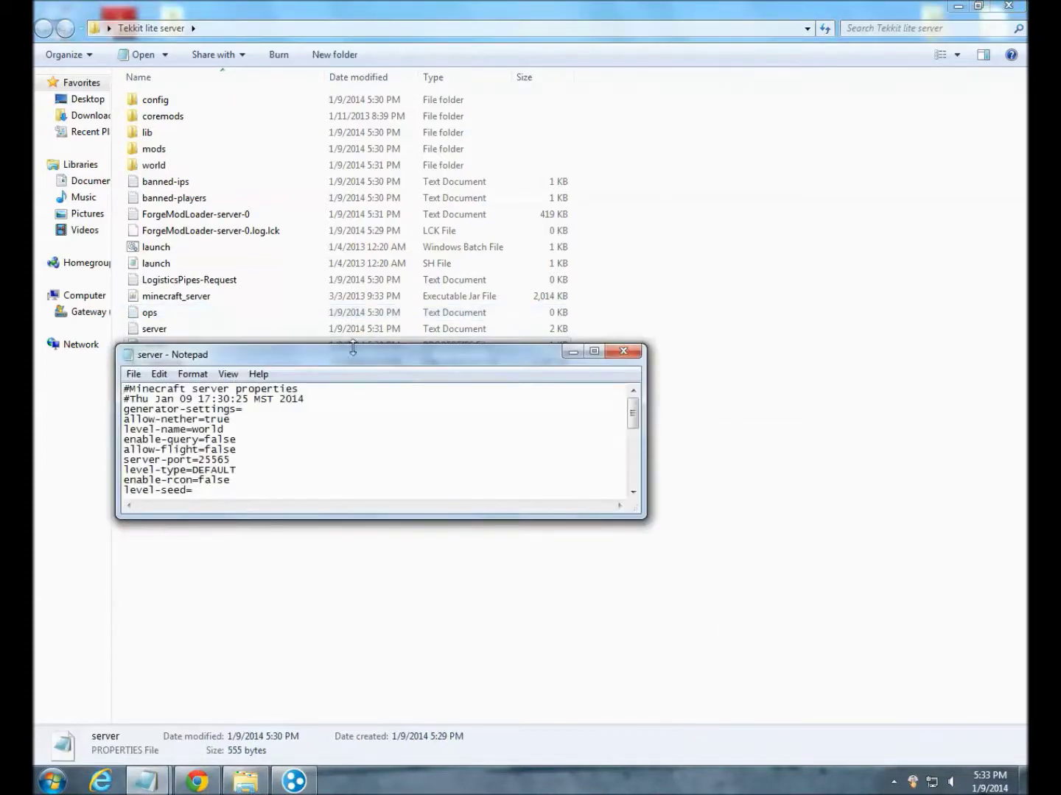
pyautogui.moveTo(336, 355); pyautogui.dragTo(670, 534)
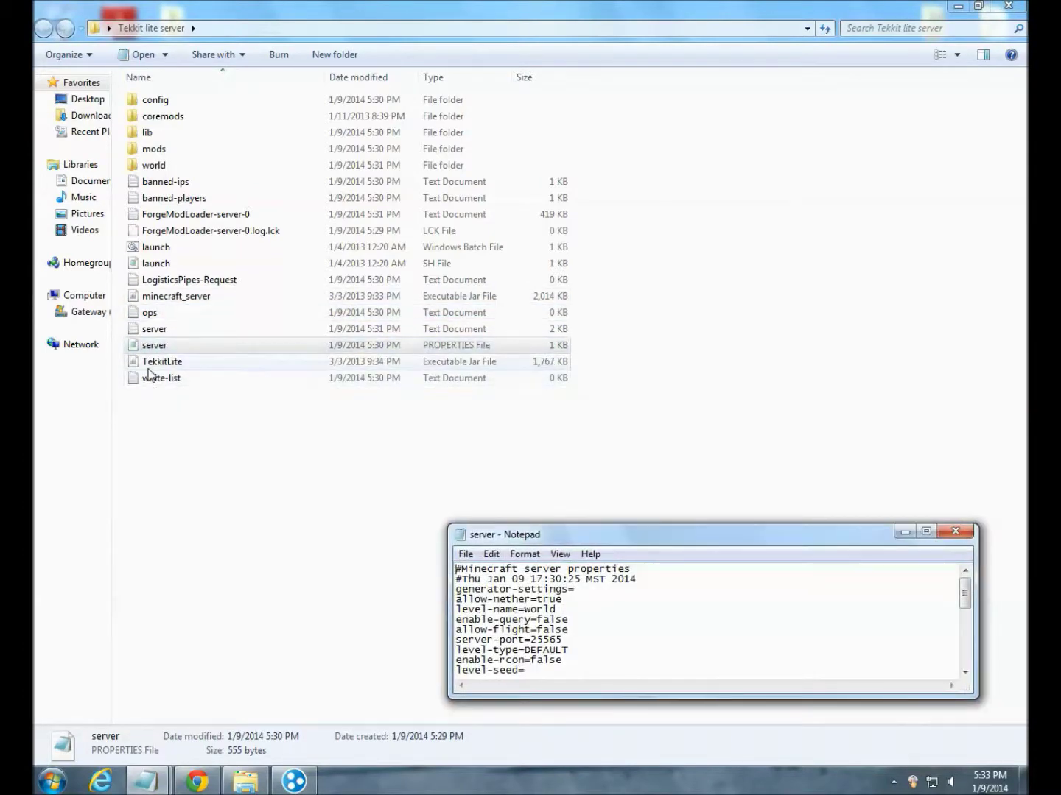
pyautogui.rightClick(151, 343)
pyautogui.click(200, 616)
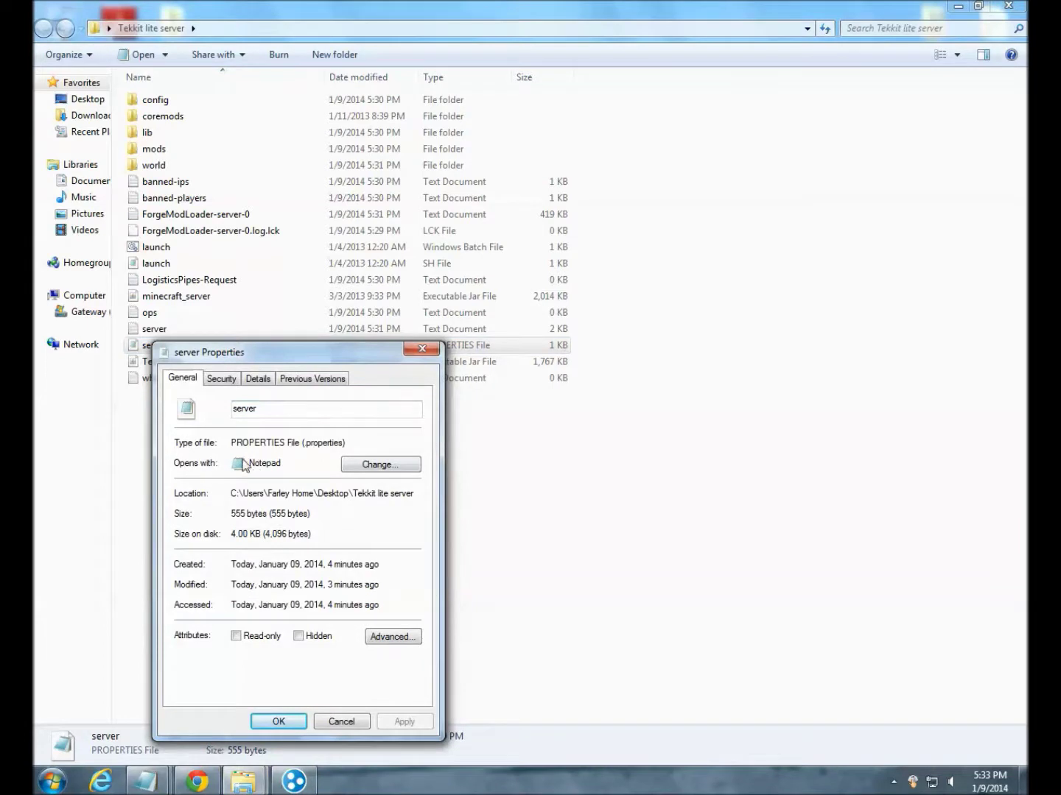
pyautogui.click(421, 348)
pyautogui.moveTo(151, 781)
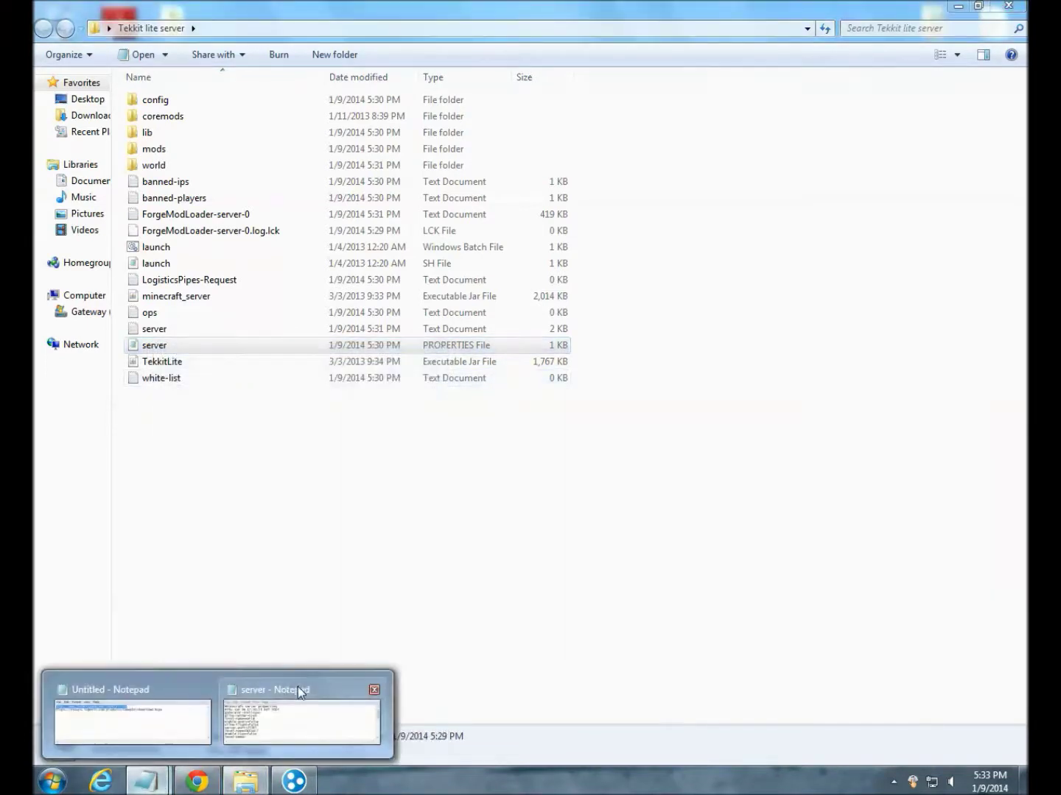
pyautogui.click(295, 696)
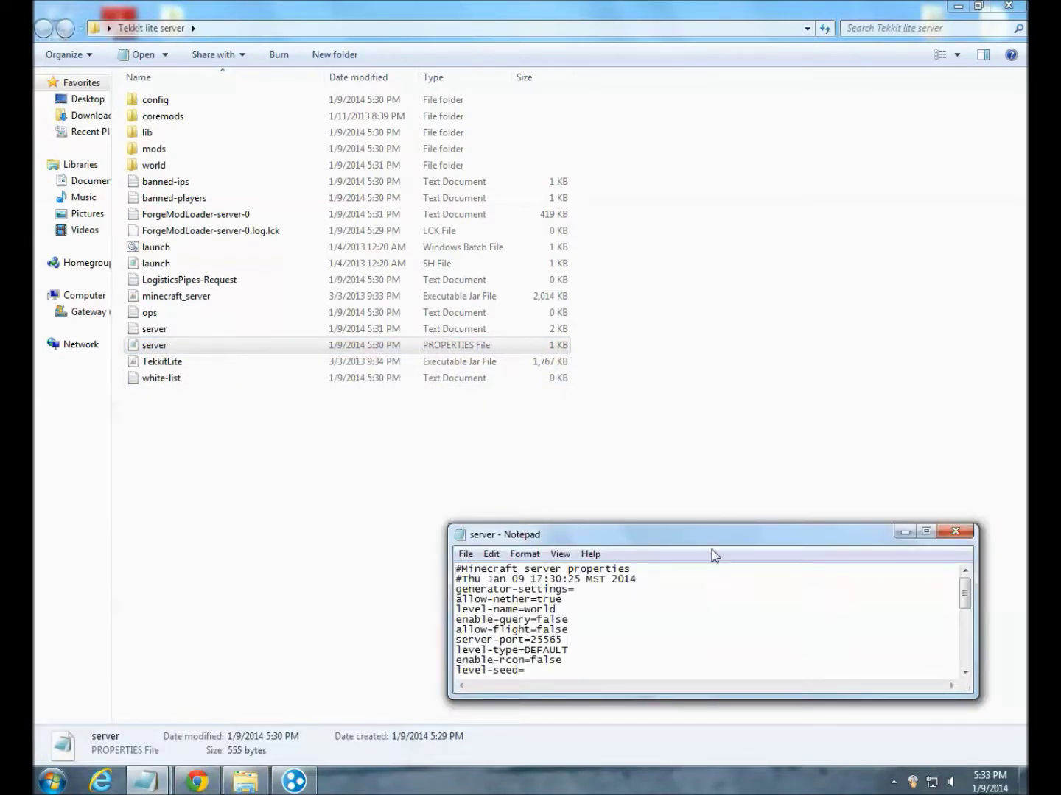
pyautogui.moveTo(712, 550); pyautogui.dragTo(462, 504)
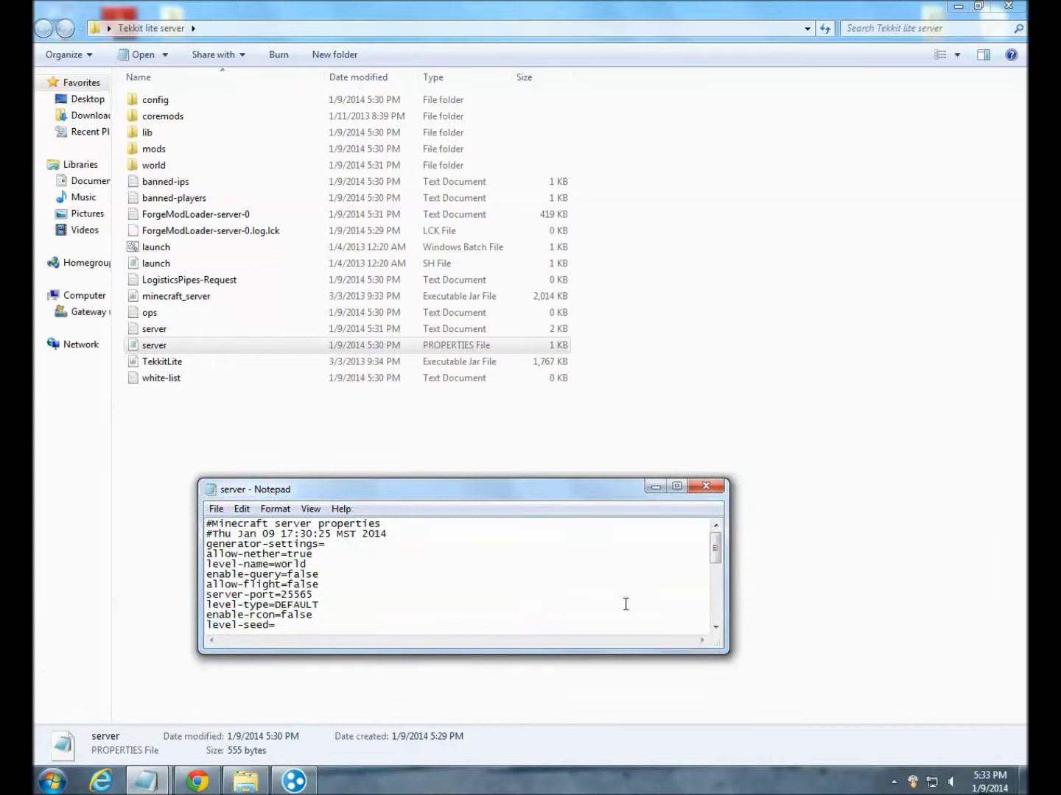
pyautogui.click(676, 487)
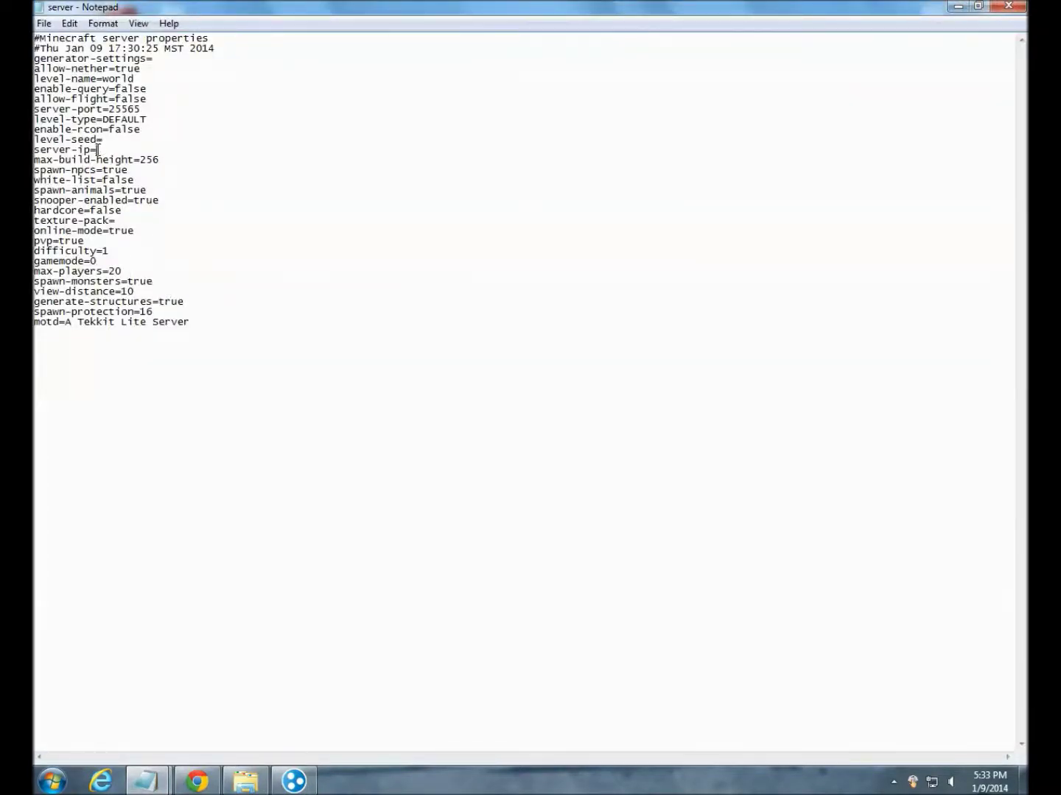
# Paste 25.18.121.29 after server-ip= and replace the default motd text
pyautogui.rightClick(97, 150)
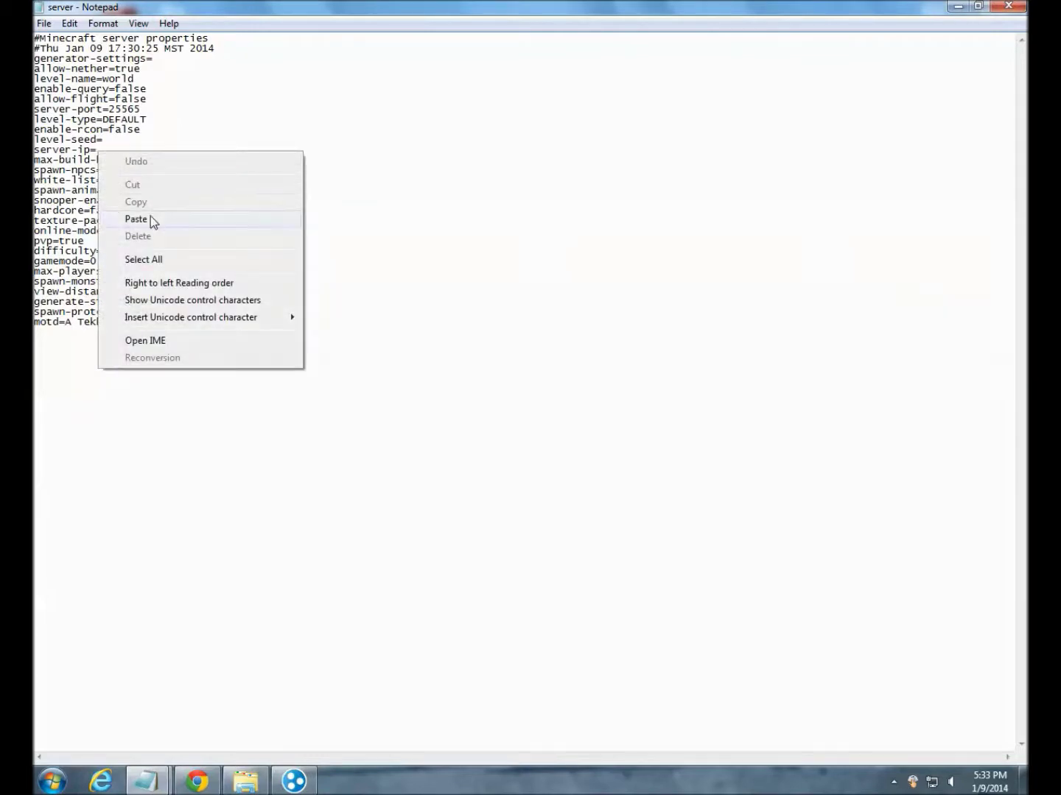
pyautogui.click(136, 220)
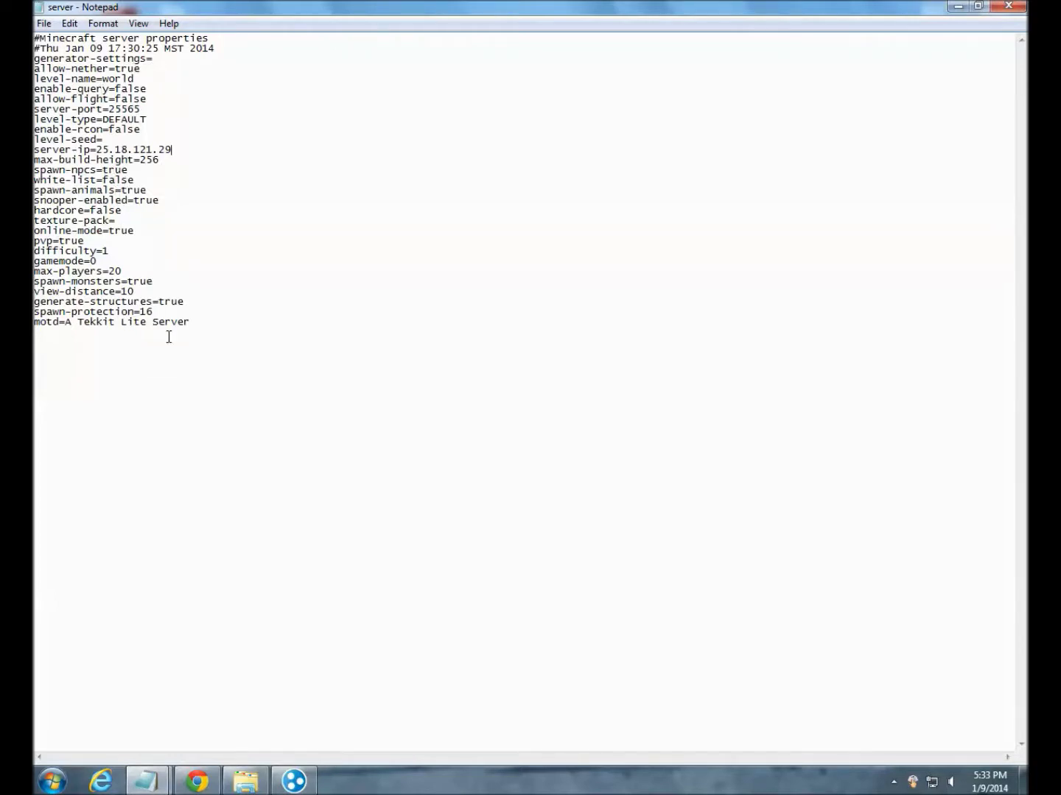
pyautogui.moveTo(193, 324); pyautogui.dragTo(72, 327)
pyautogui.write('SpyChicken')
# Save the changes to server.properties and launch the Tekkit Lite server again
pyautogui.click(1009, 6)
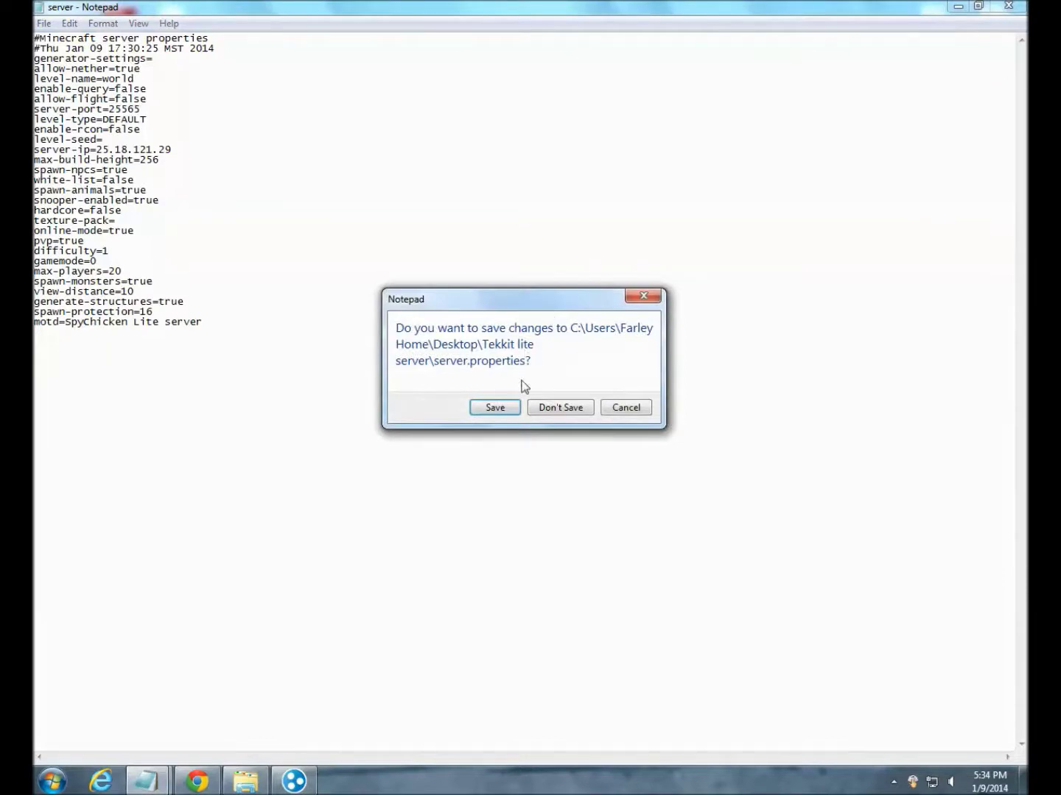
pyautogui.click(510, 408)
pyautogui.doubleClick(171, 362)
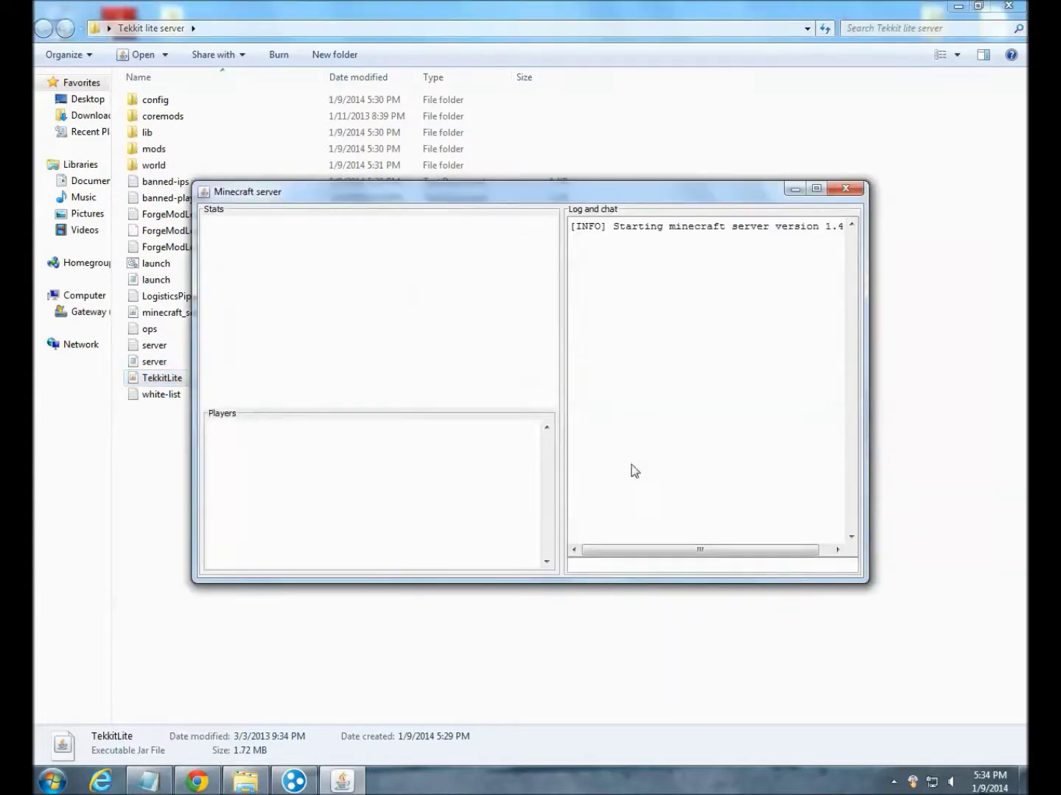
# Move the server window aside, open the Minecraft Stuff folder and launch the Technic Launcher
pyautogui.moveTo(718, 198); pyautogui.dragTo(797, 301)
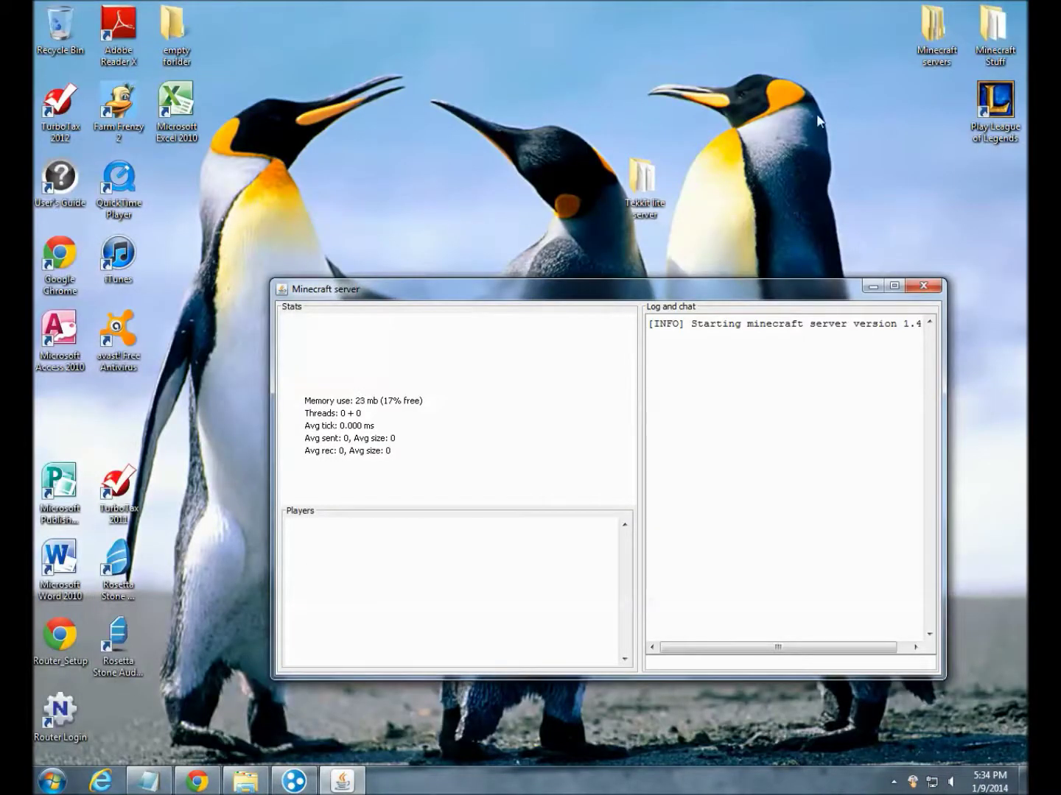
pyautogui.doubleClick(993, 33)
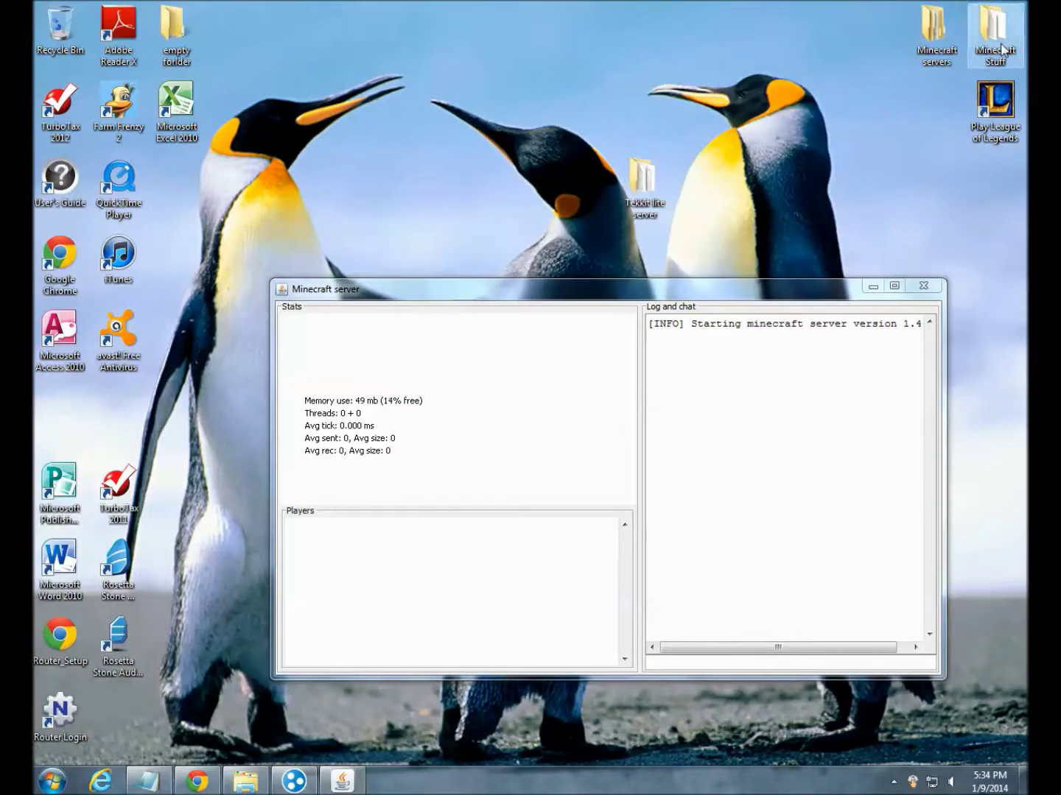
pyautogui.scroll(-2, 590, 448)
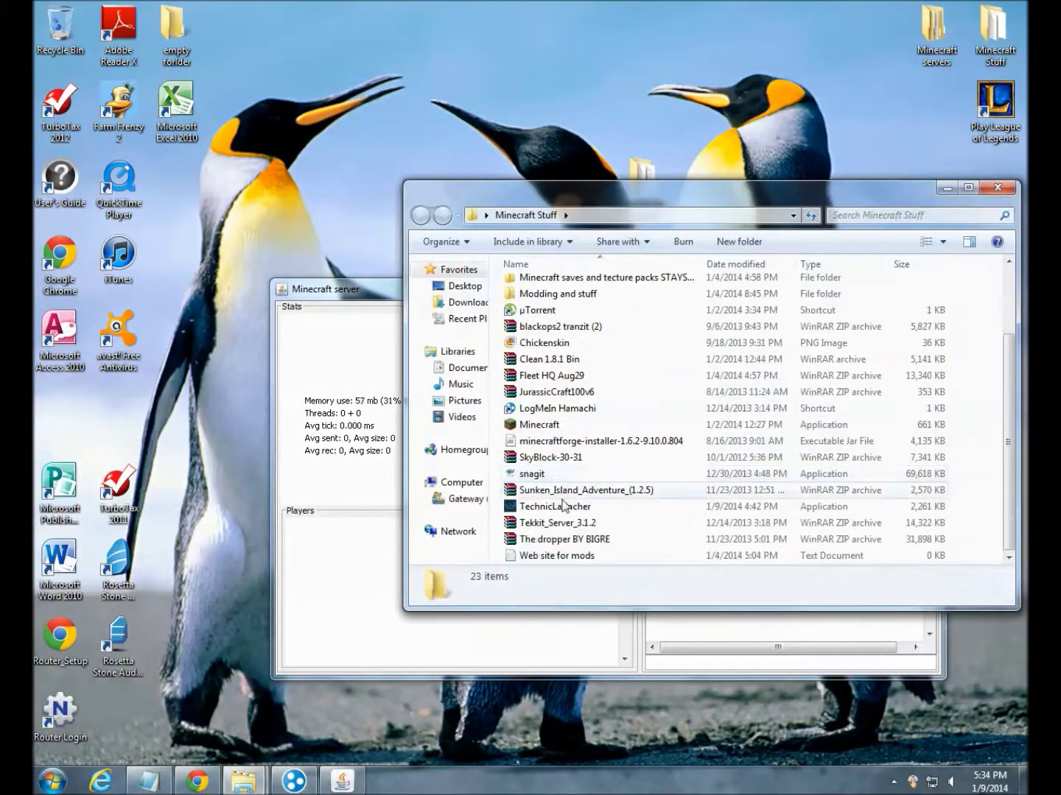
pyautogui.doubleClick(568, 507)
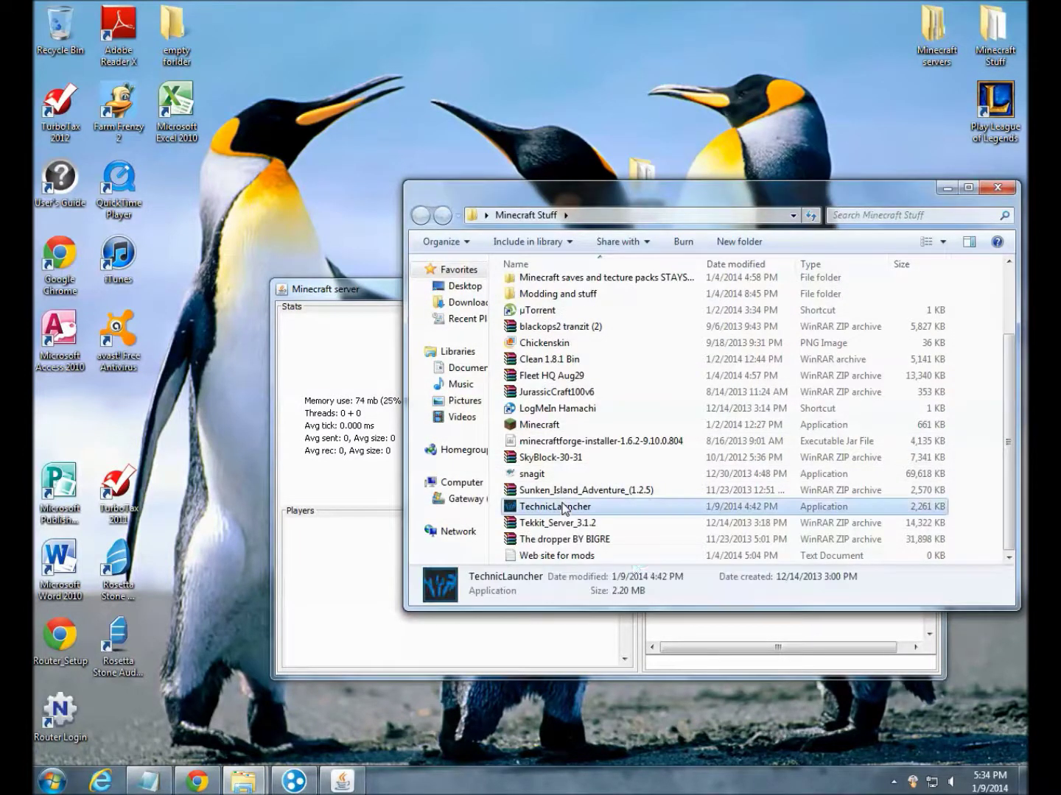
# Minimize the Minecraft Stuff folder and move the server window toward the top
pyautogui.click(947, 188)
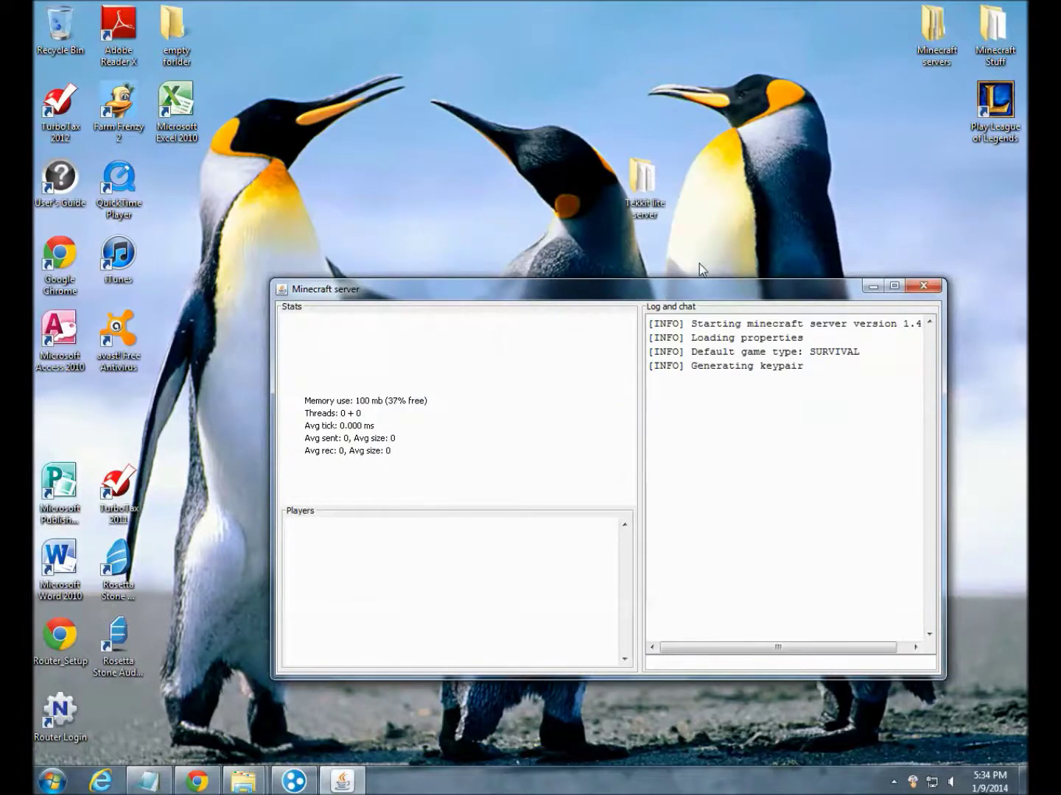
pyautogui.moveTo(631, 289); pyautogui.dragTo(556, 110)
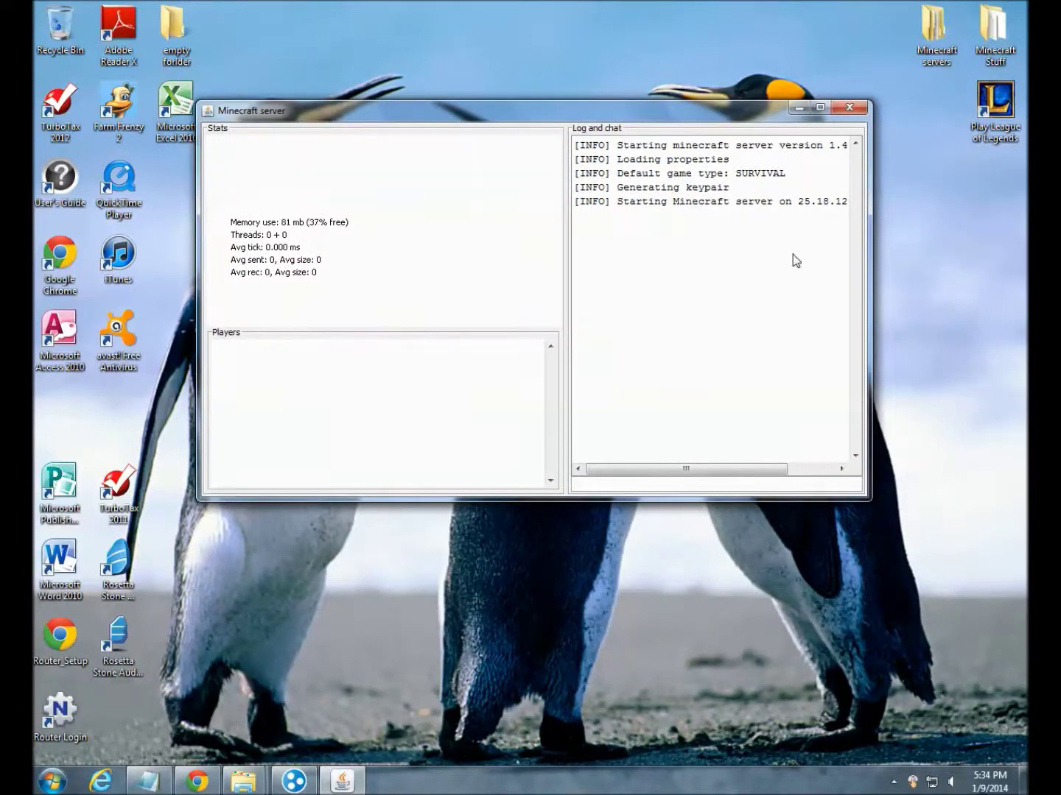
pyautogui.moveTo(682, 468); pyautogui.dragTo(638, 475)
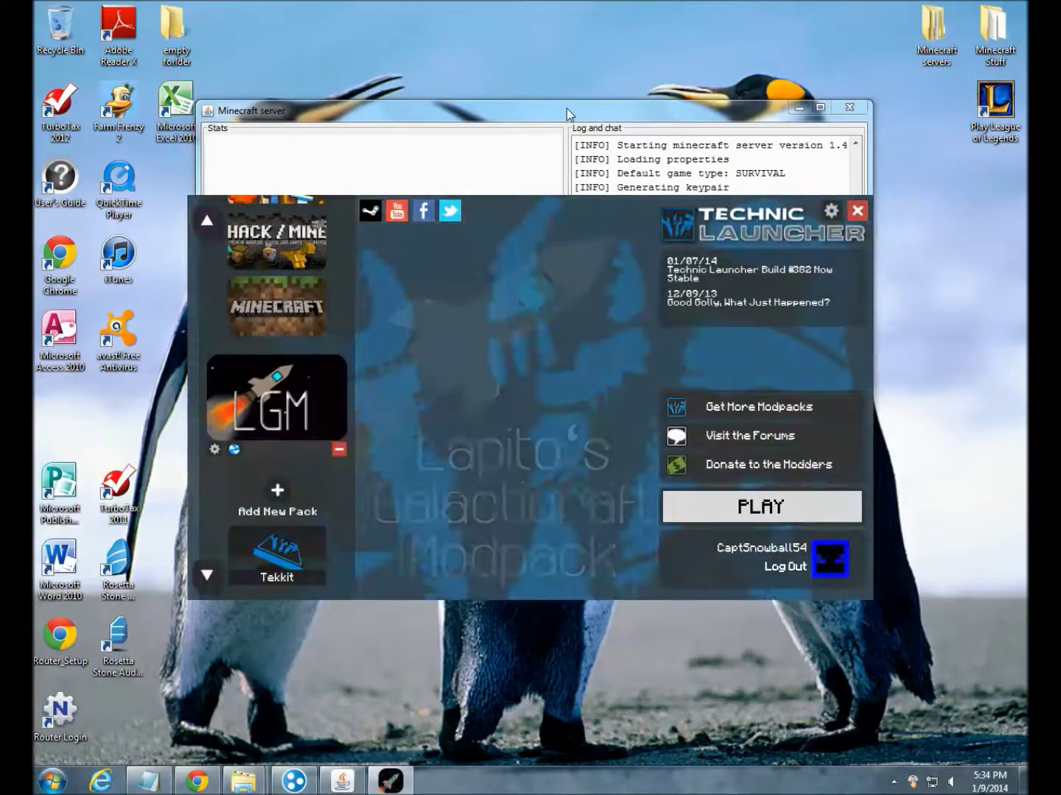
# Select the Tekkit Lite modpack in Technic Launcher and launch it
pyautogui.click(207, 575)
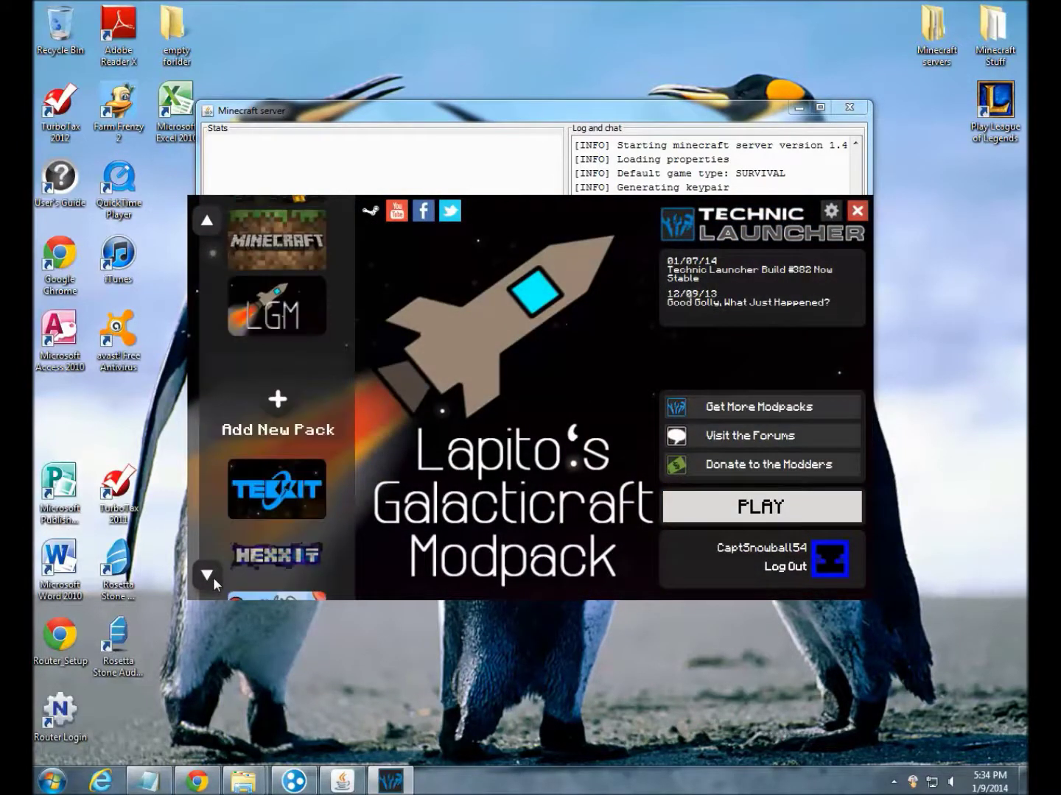
pyautogui.click(208, 575)
pyautogui.click(207, 575)
pyautogui.click(207, 575)
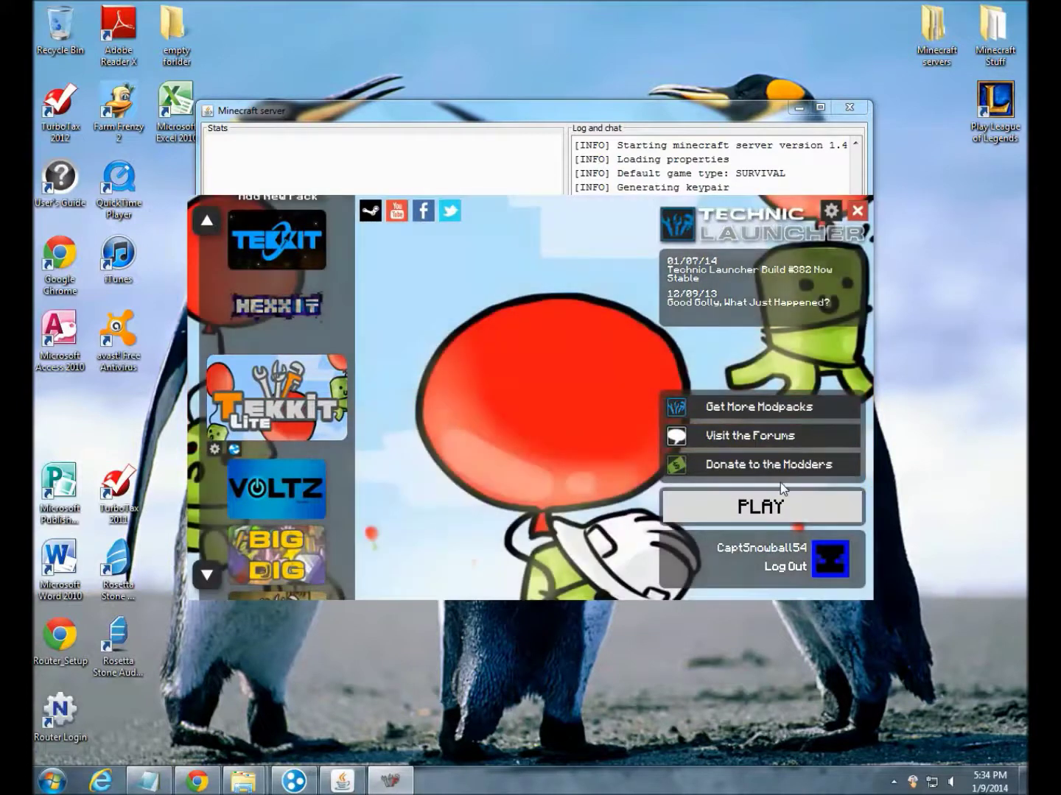
pyautogui.click(774, 506)
# Move the launcher lower and minimize the Minecraft server window to the taskbar
pyautogui.moveTo(484, 222); pyautogui.dragTo(537, 517)
pyautogui.moveTo(581, 112); pyautogui.dragTo(478, 15)
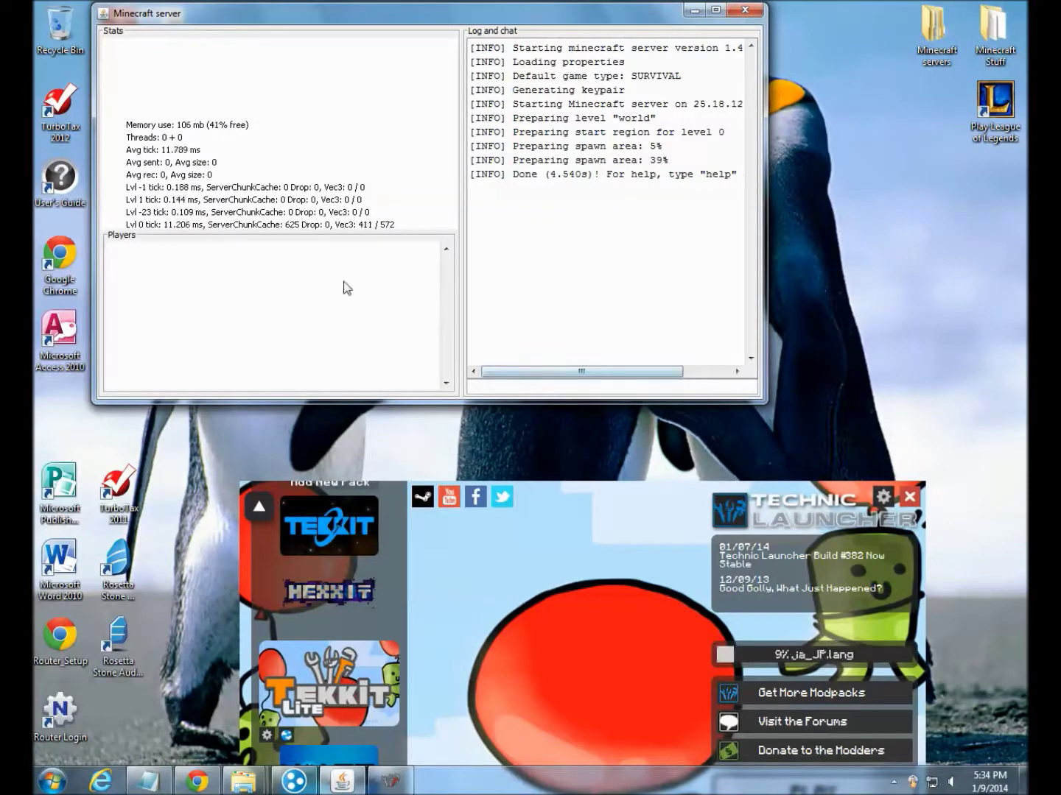
pyautogui.click(693, 10)
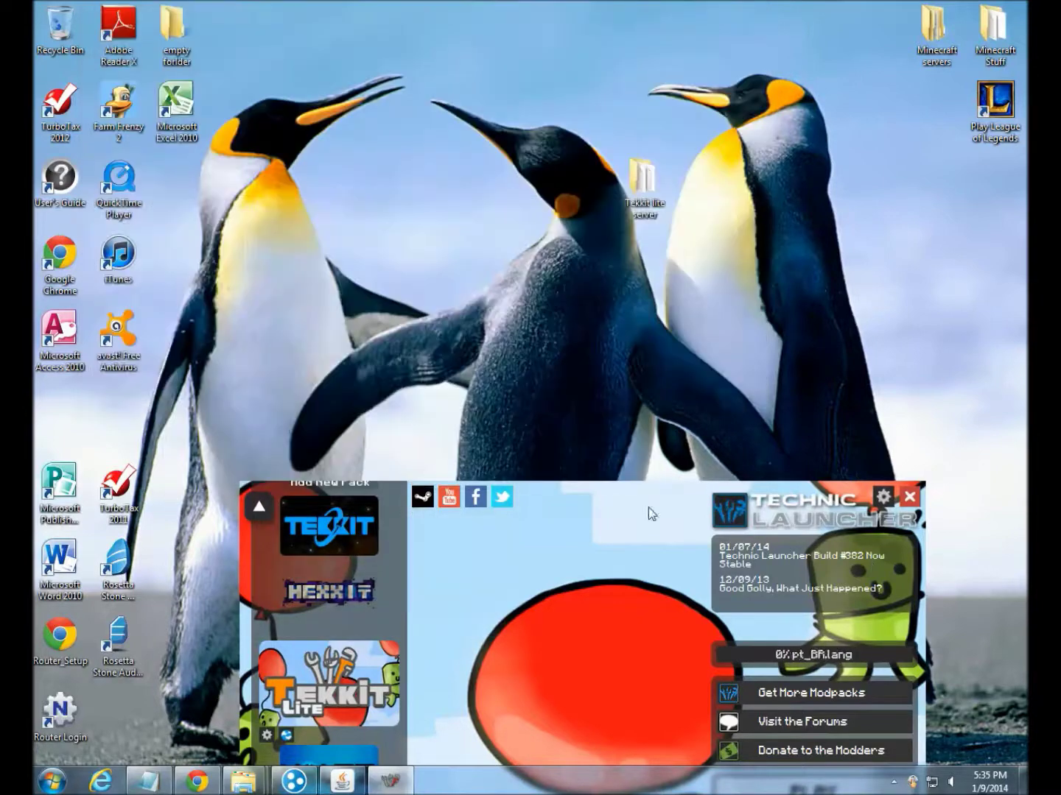
# Position the Tekkit Lite window and view the available texture packs
pyautogui.moveTo(594, 508); pyautogui.dragTo(484, 359)
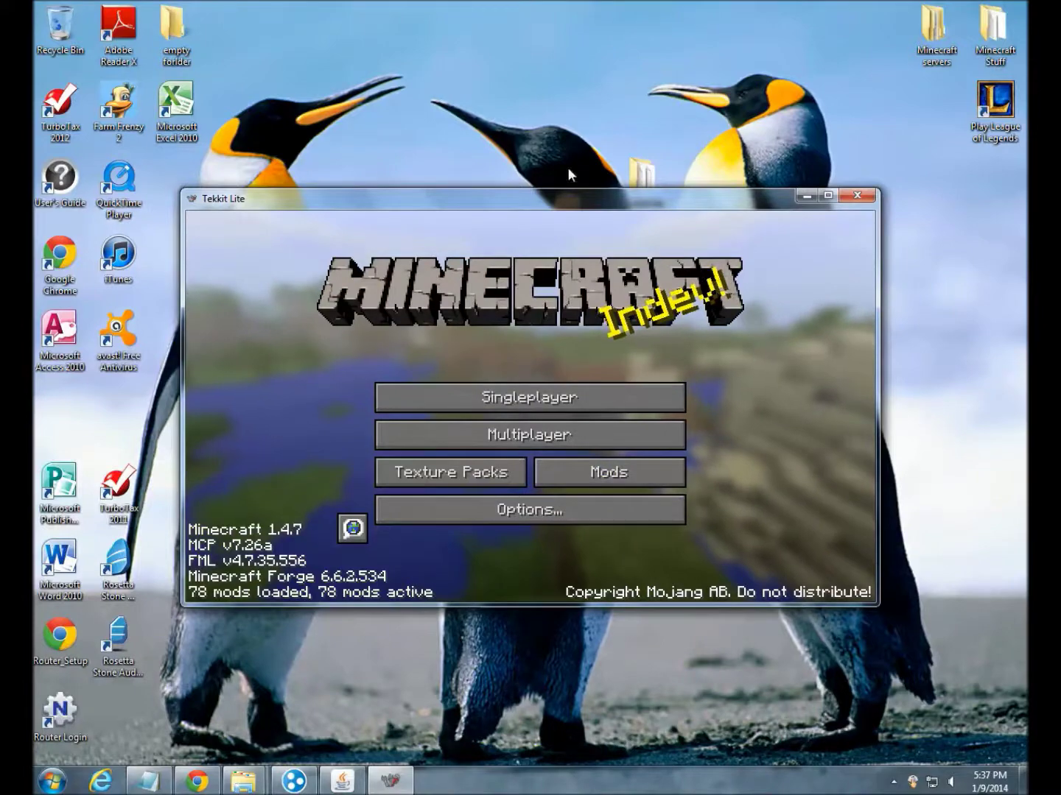
pyautogui.moveTo(542, 205); pyautogui.dragTo(514, 125)
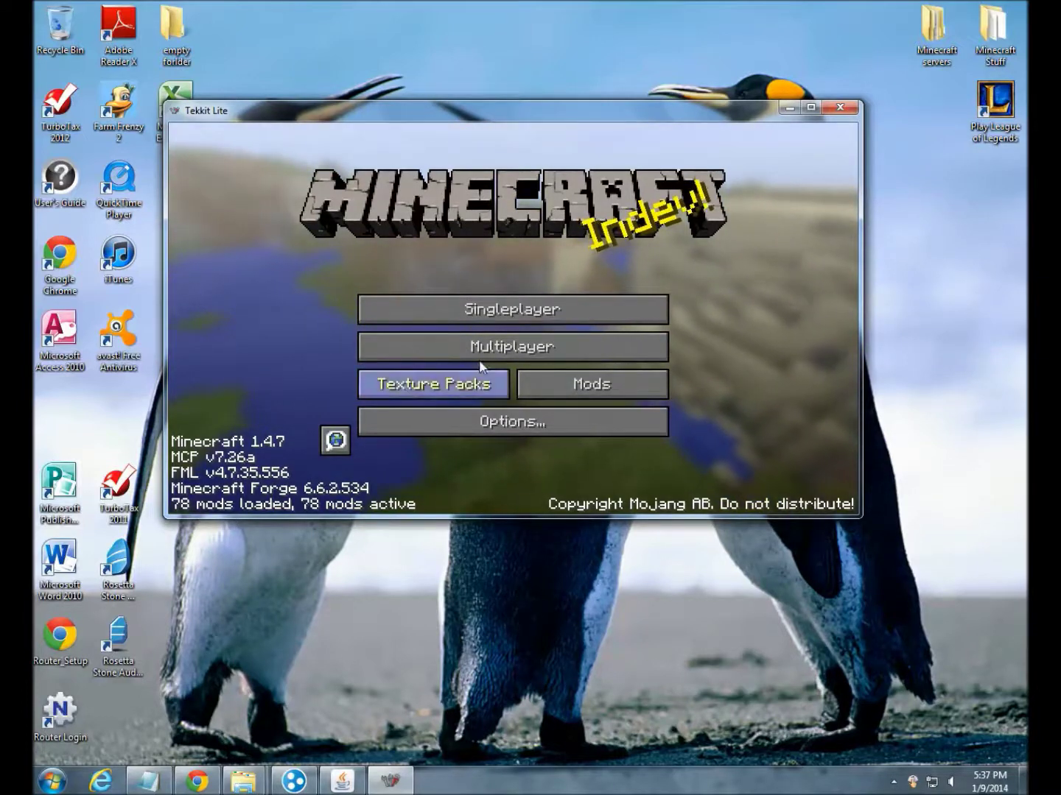
pyautogui.click(471, 383)
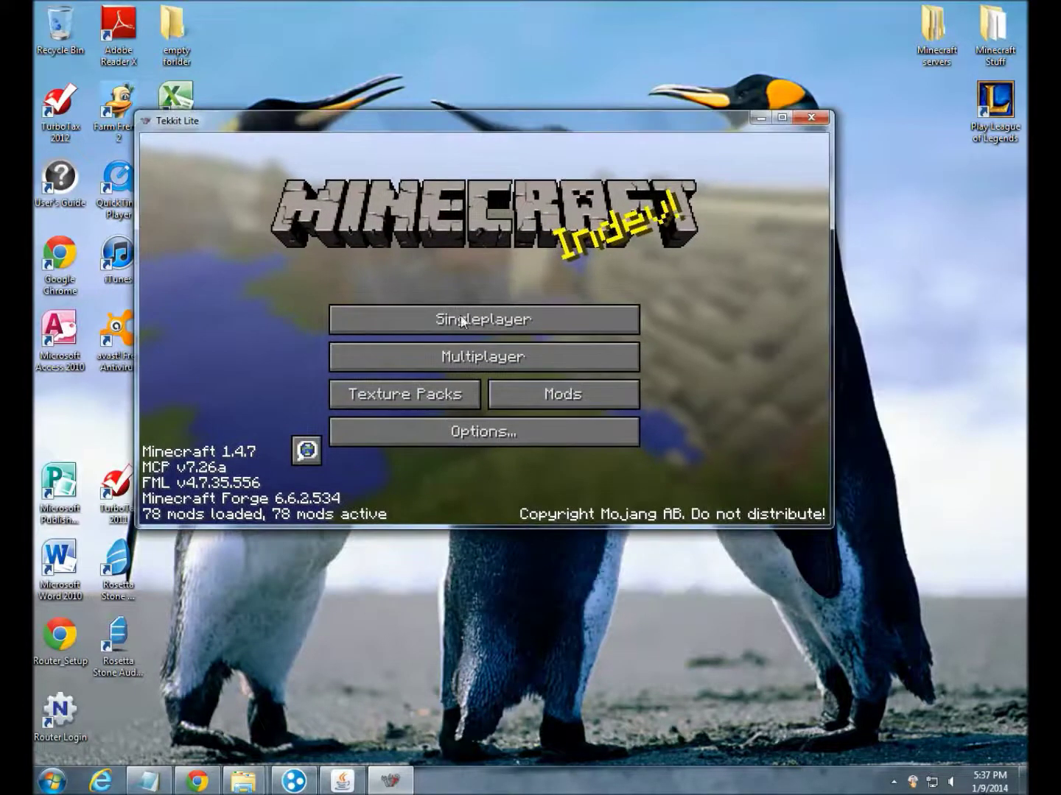
# Browse the 78 loaded mods, including Minecraft Coder Pack details, then return to the menu
pyautogui.click(562, 404)
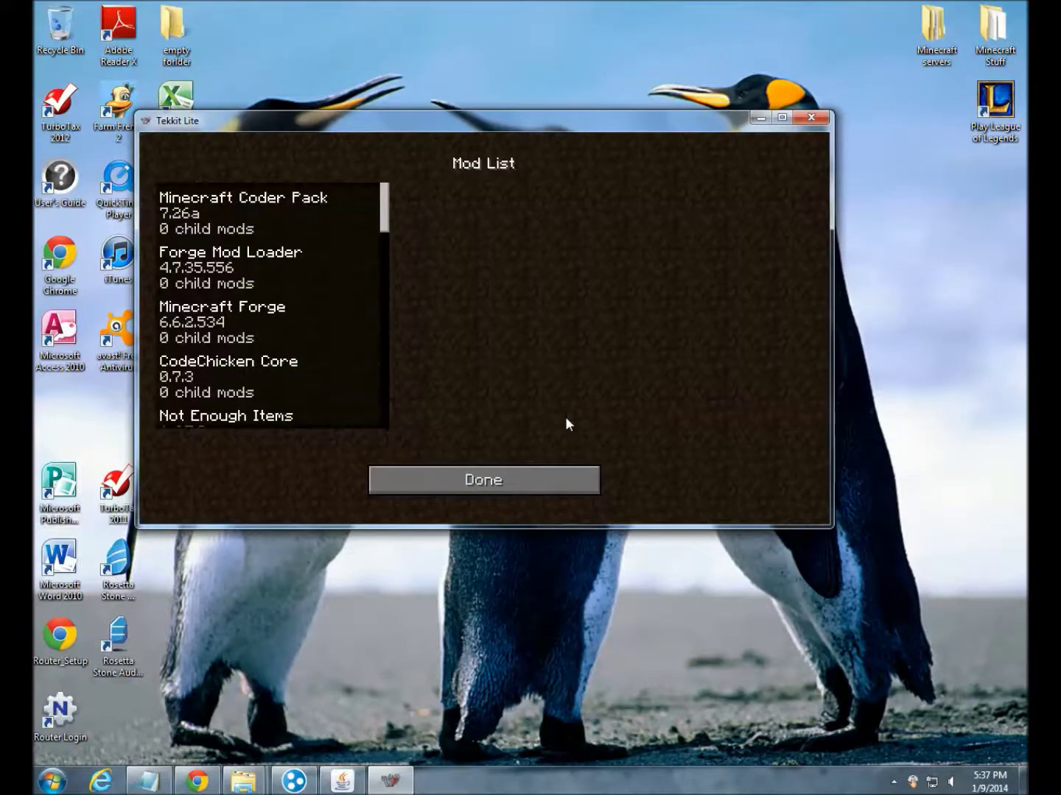
pyautogui.click(376, 213)
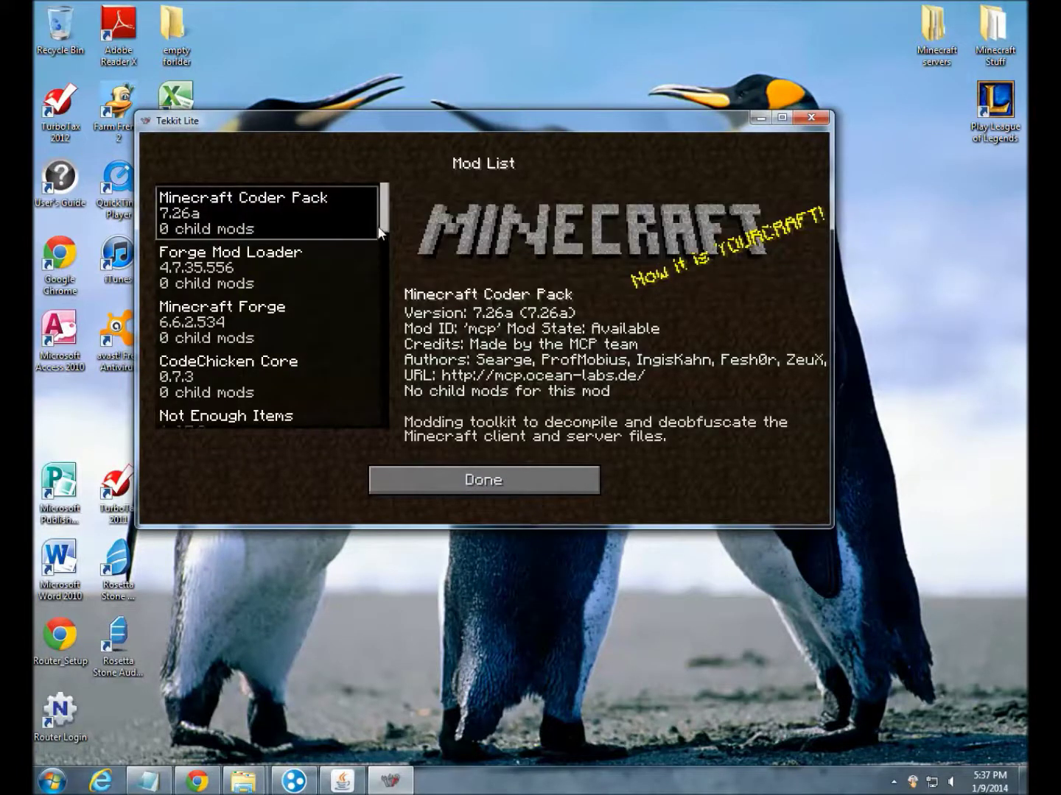
pyautogui.scroll(-3, 385, 210)
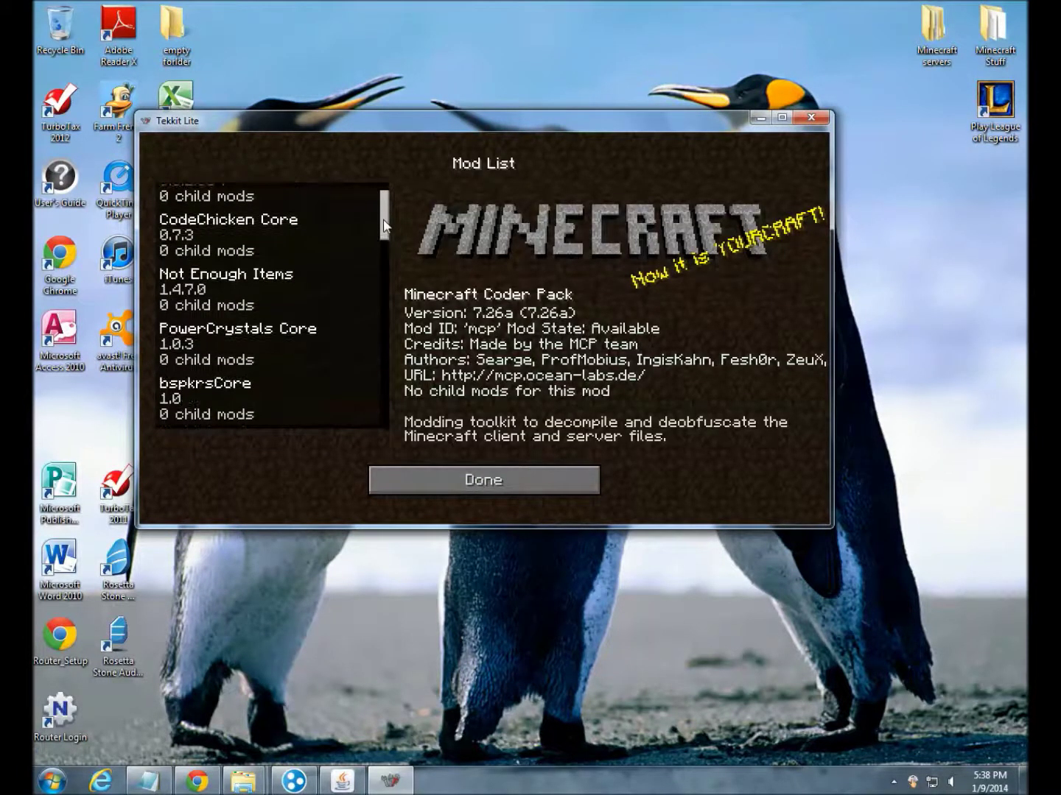
pyautogui.scroll(3, 382, 204)
pyautogui.click(482, 480)
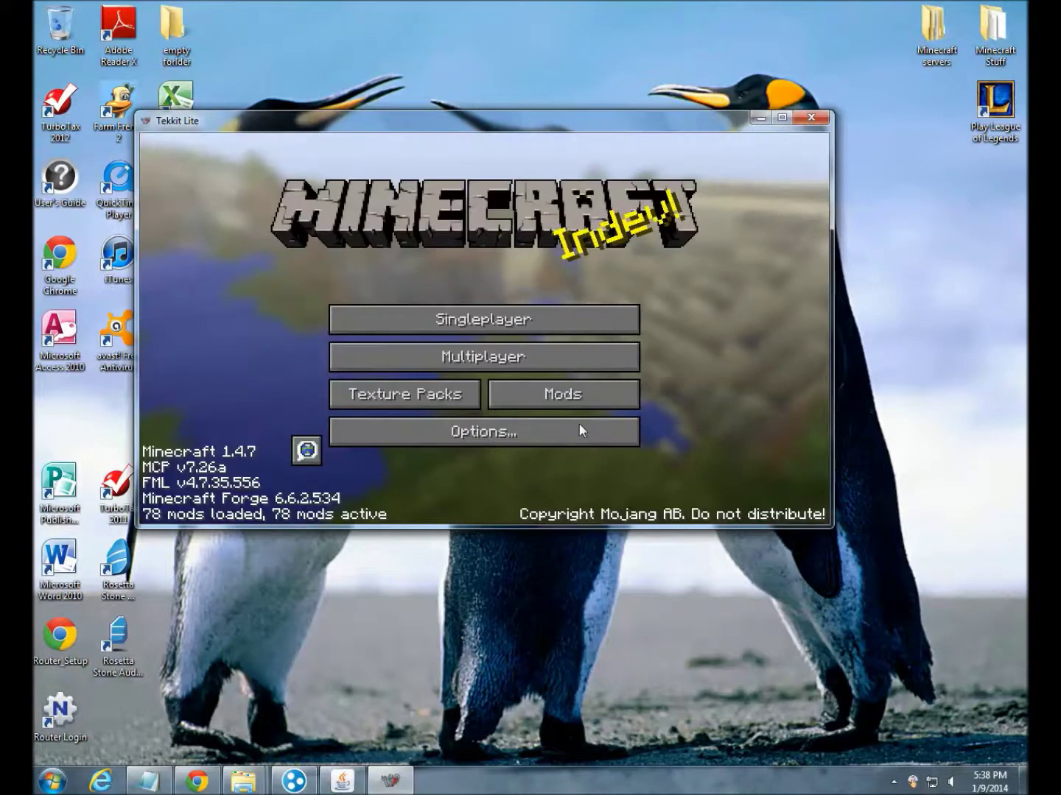
# Add a multiplayer server named 'My Server' with address 25.18.121.29
pyautogui.click(515, 357)
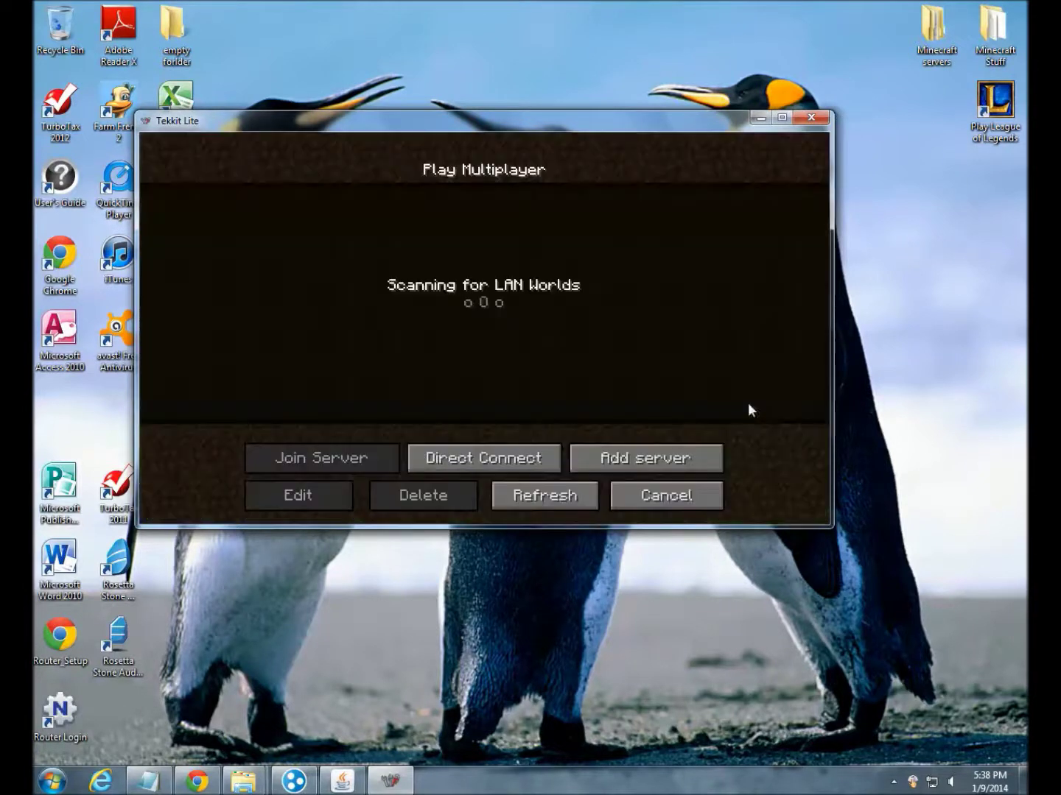
pyautogui.click(615, 458)
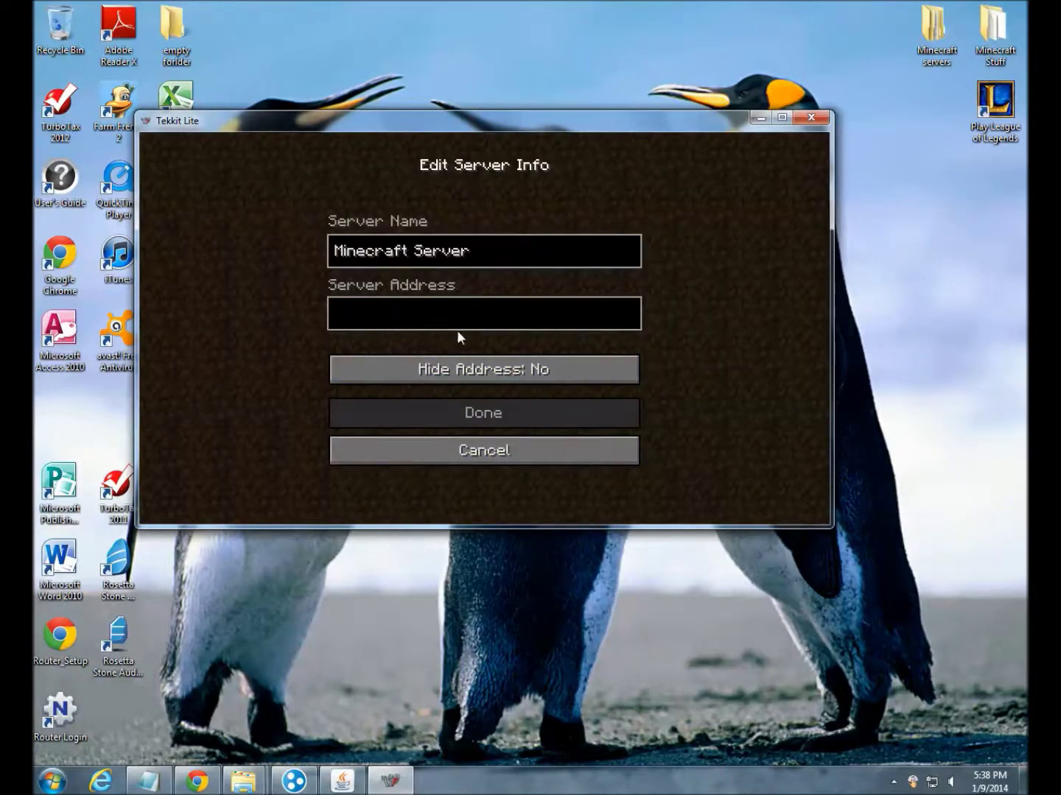
pyautogui.write('25.18.121.29')
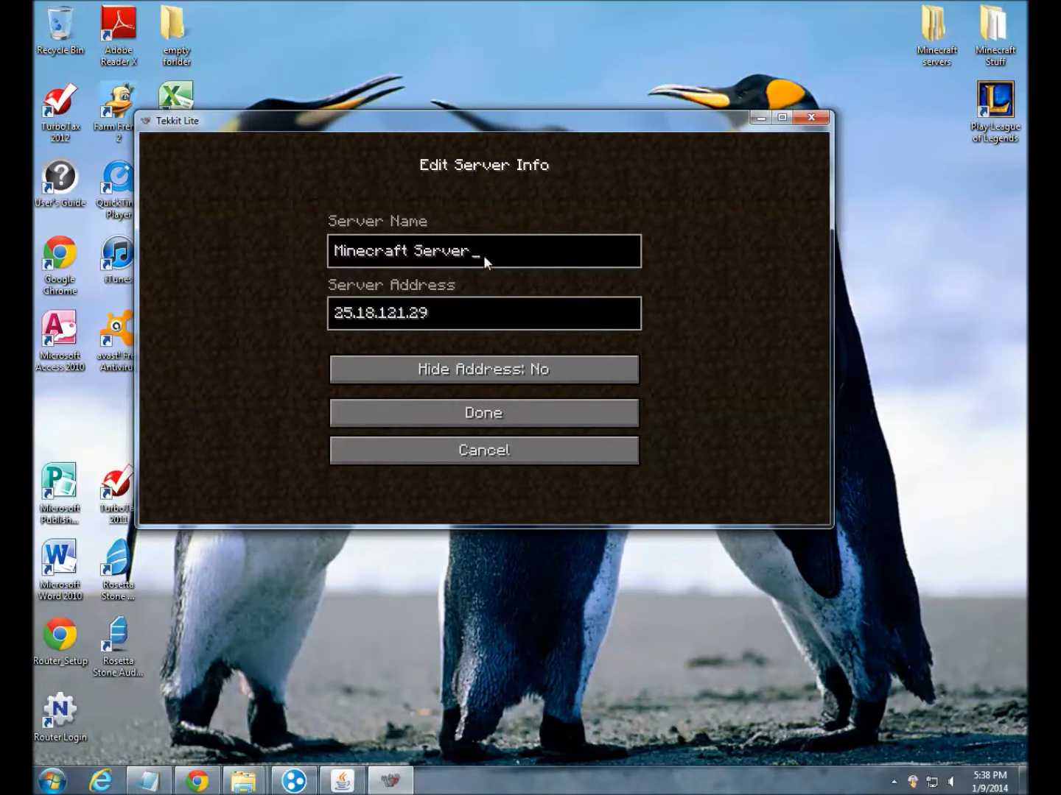
pyautogui.press('BackSpace')
pyautogui.press('BackSpace')
pyautogui.press('BackSpace')
pyautogui.press('BackSpace')
pyautogui.press('BackSpace')
pyautogui.press('BackSpace')
pyautogui.press('BackSpace')
pyautogui.press('BackSpace')
pyautogui.press('BackSpace')
pyautogui.press('BackSpace')
pyautogui.press('BackSpace')
pyautogui.press('BackSpace')
pyautogui.press('BackSpace')
pyautogui.press('BackSpace')
pyautogui.press('BackSpace')
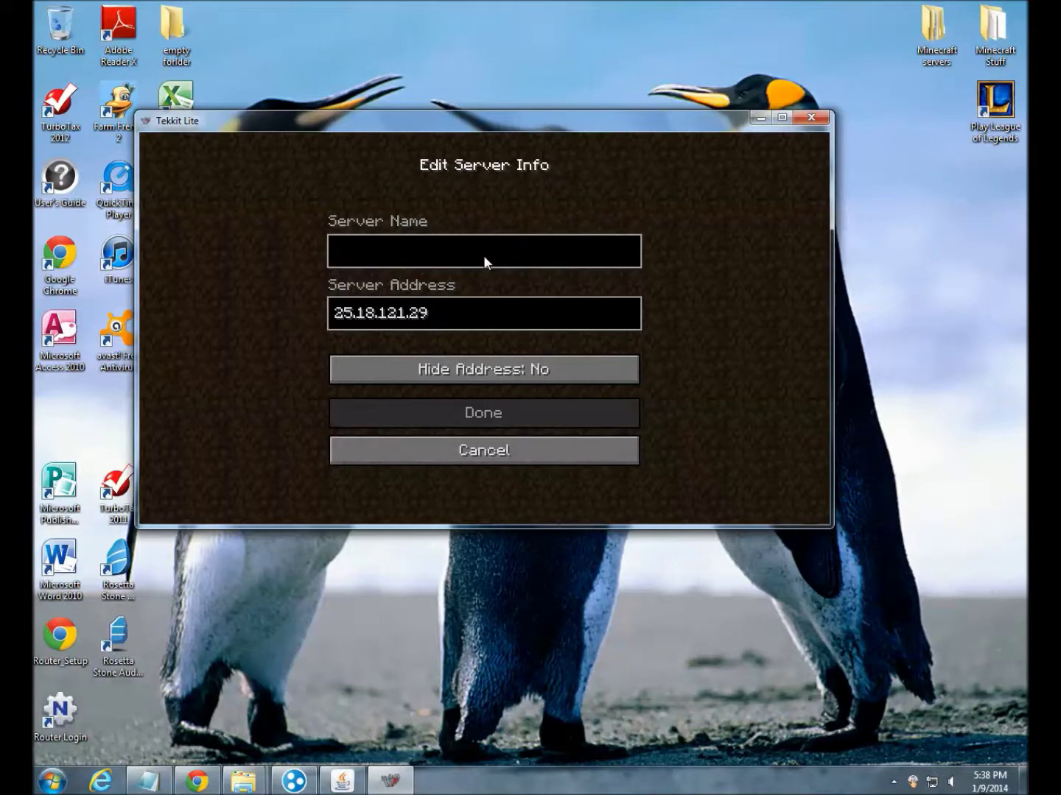
pyautogui.write('My Server')
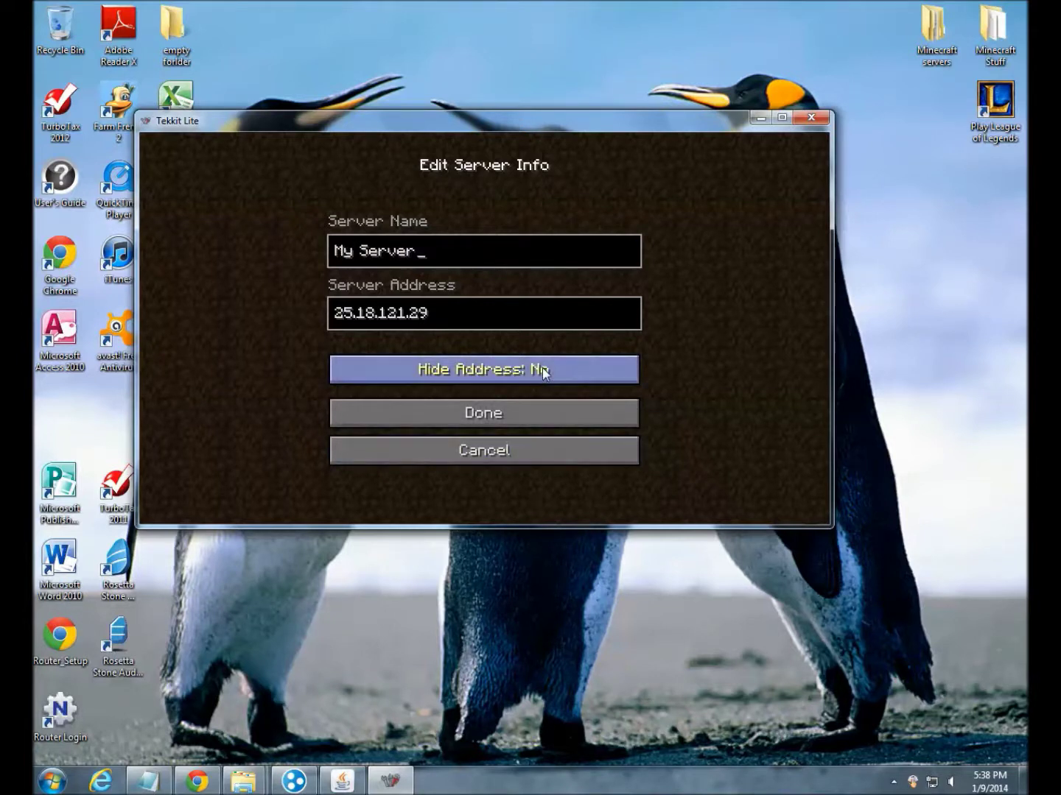
pyautogui.click(453, 373)
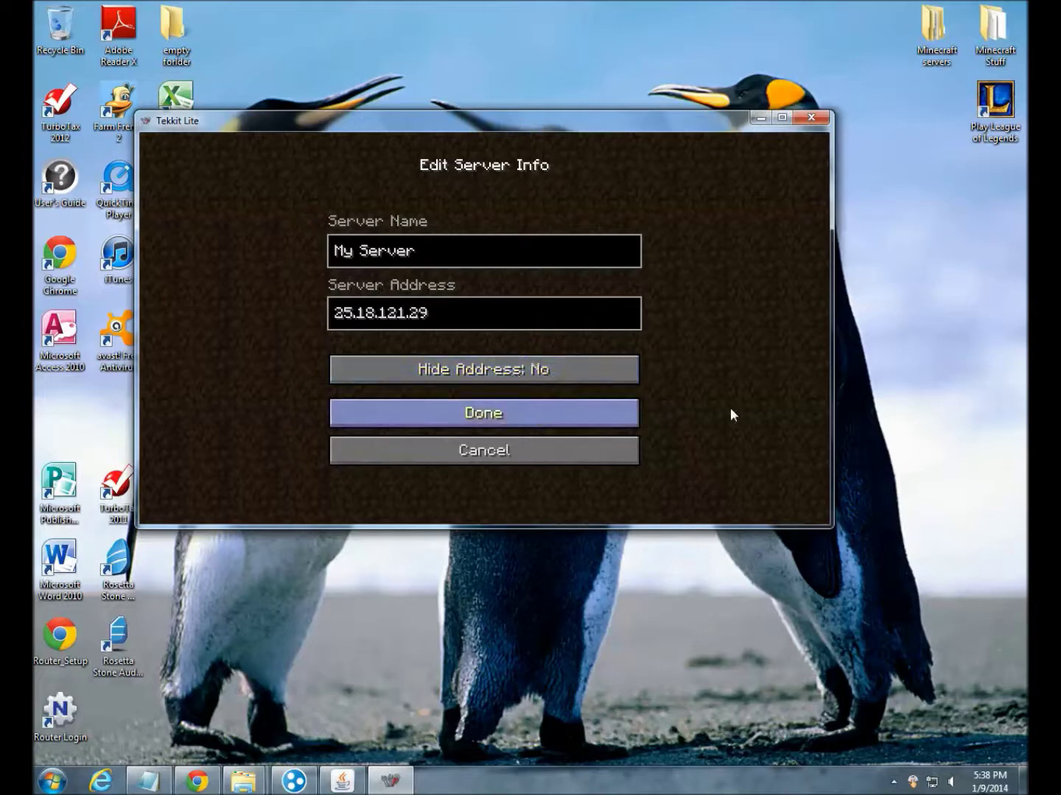
pyautogui.click(526, 421)
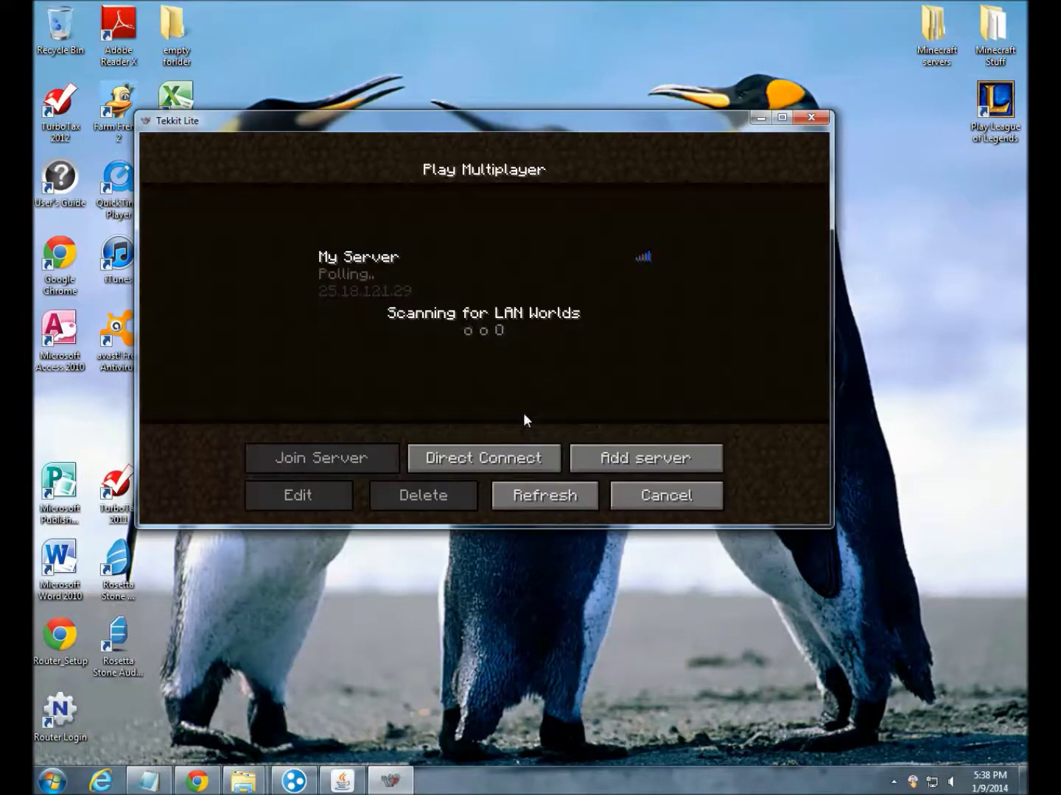
# Select My Server in the list and join it
pyautogui.click(353, 266)
pyautogui.click(350, 458)
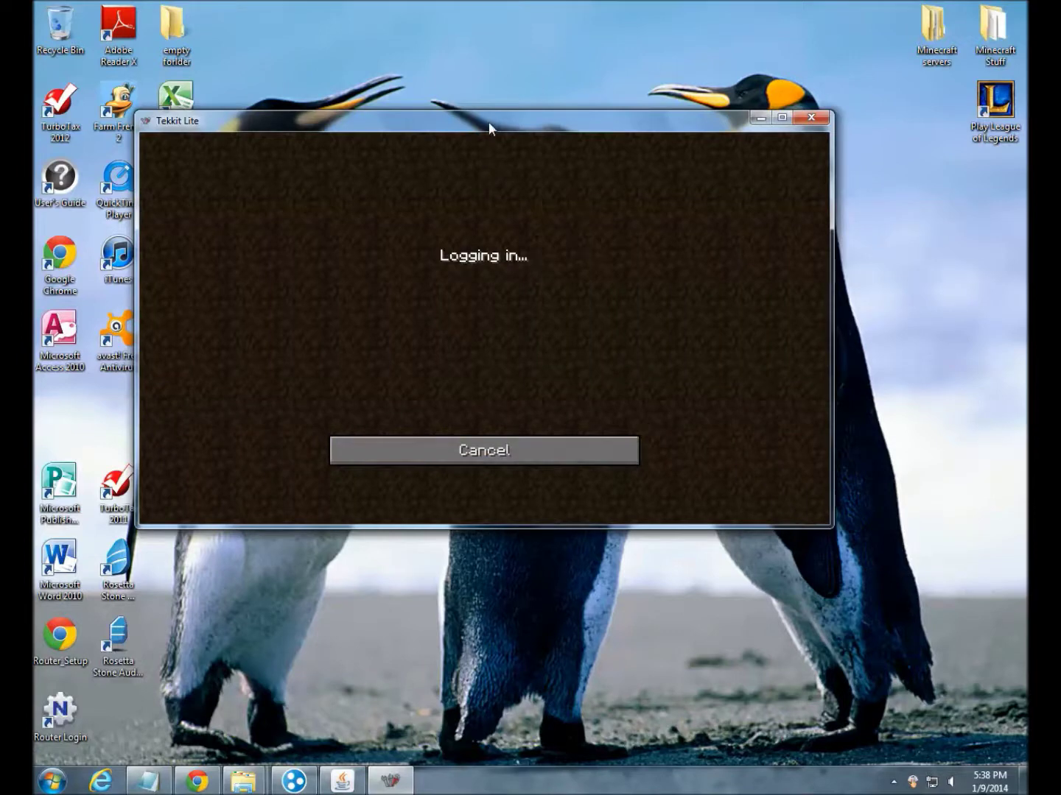
pyautogui.moveTo(487, 122); pyautogui.dragTo(527, 181)
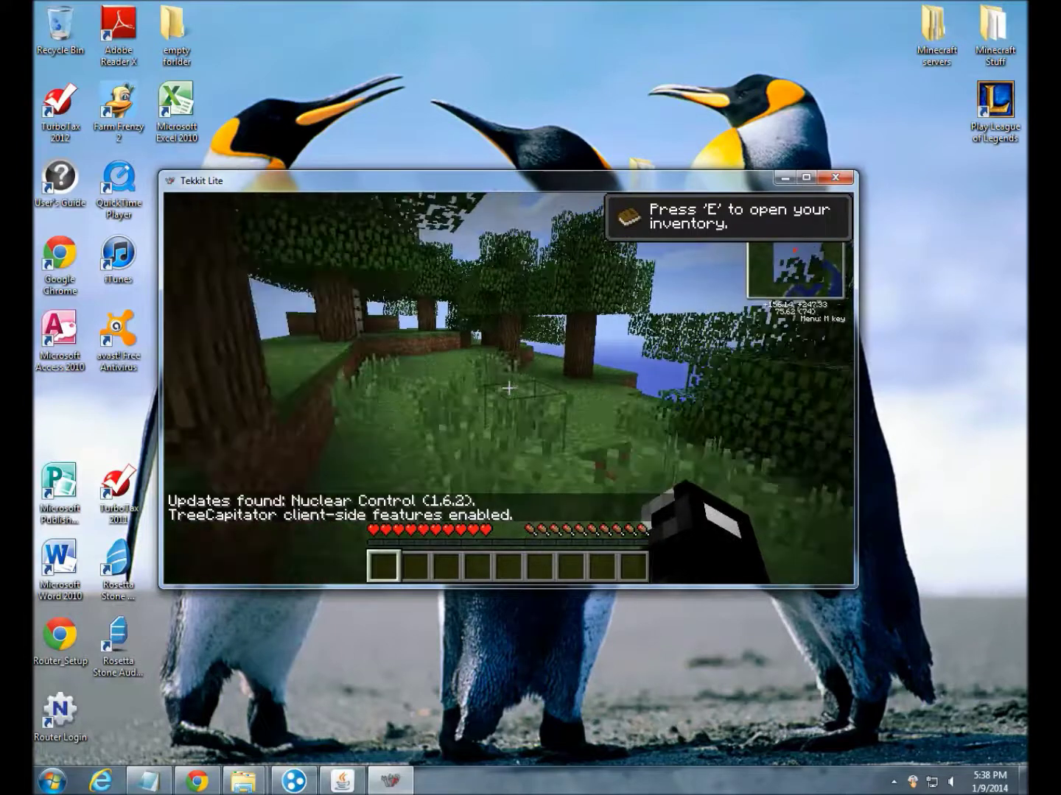
# Walk forward through the forest, jumping up two blocks, to reach the water
pyautogui.press('w')
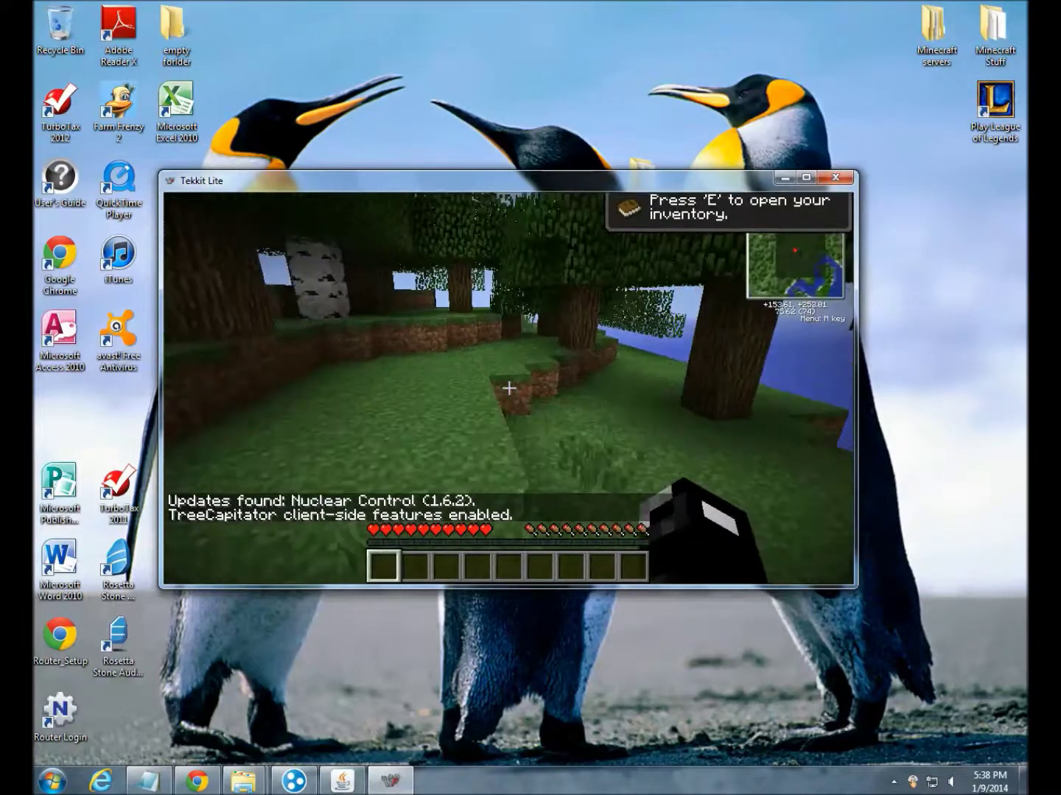
pyautogui.press('w')
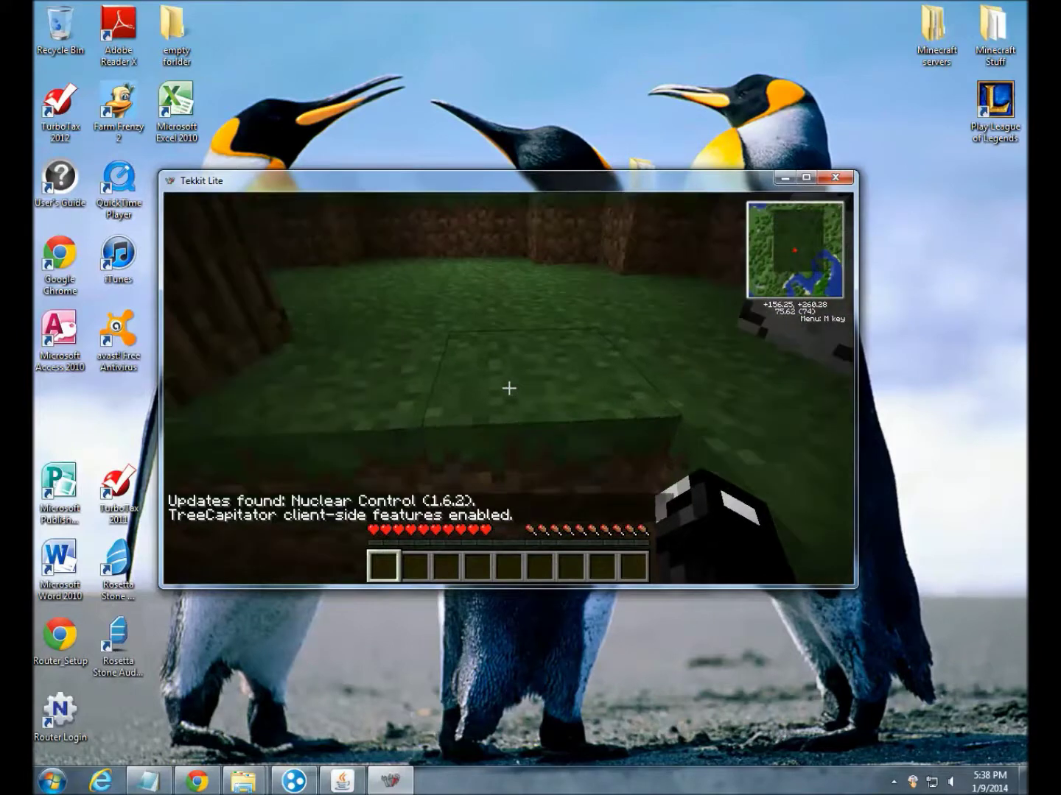
pyautogui.press('w')
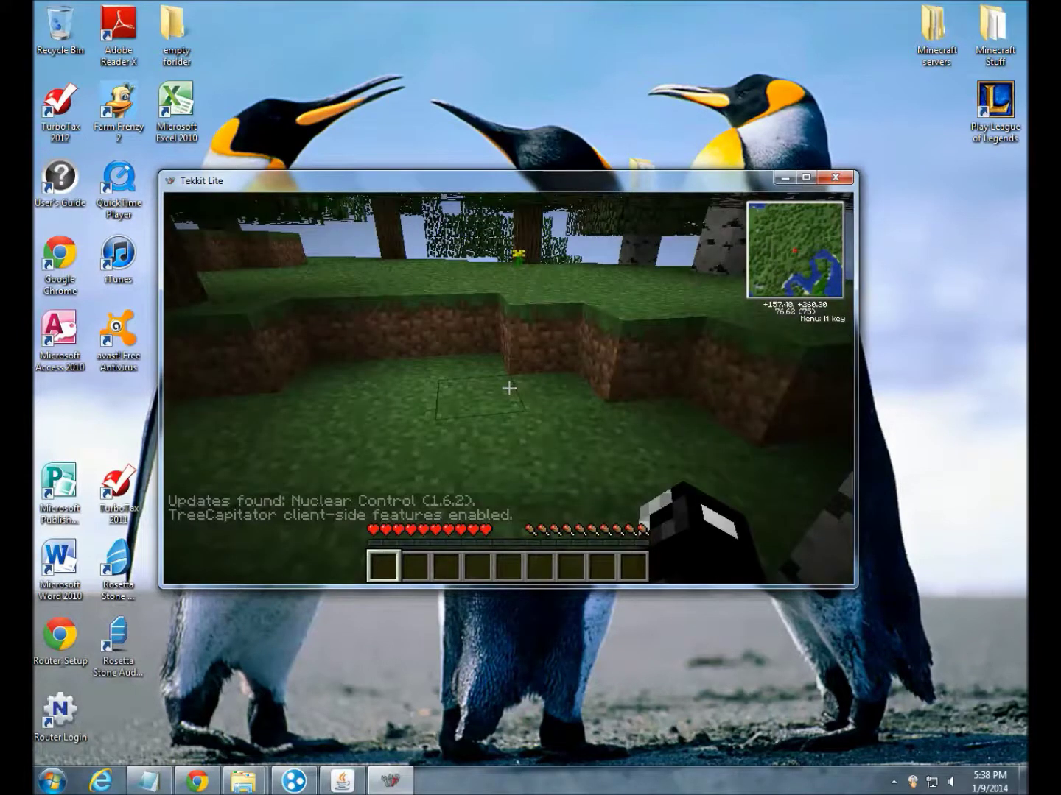
pyautogui.press('space')
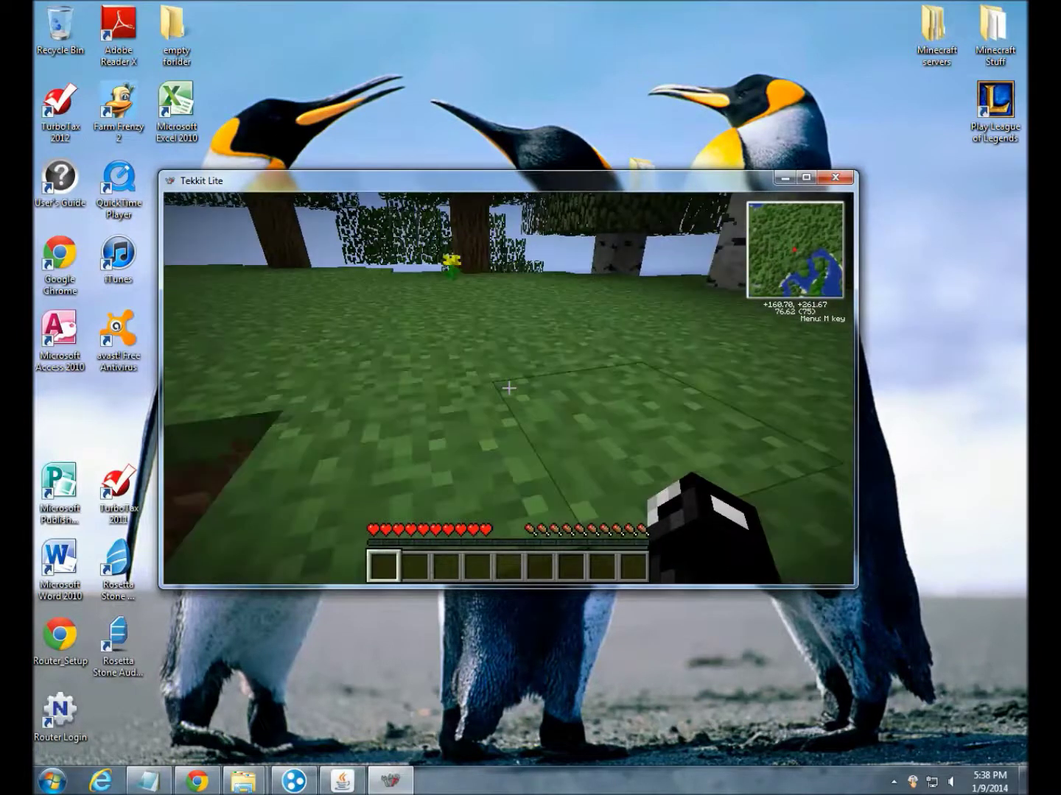
pyautogui.press('w')
pyautogui.press('space')
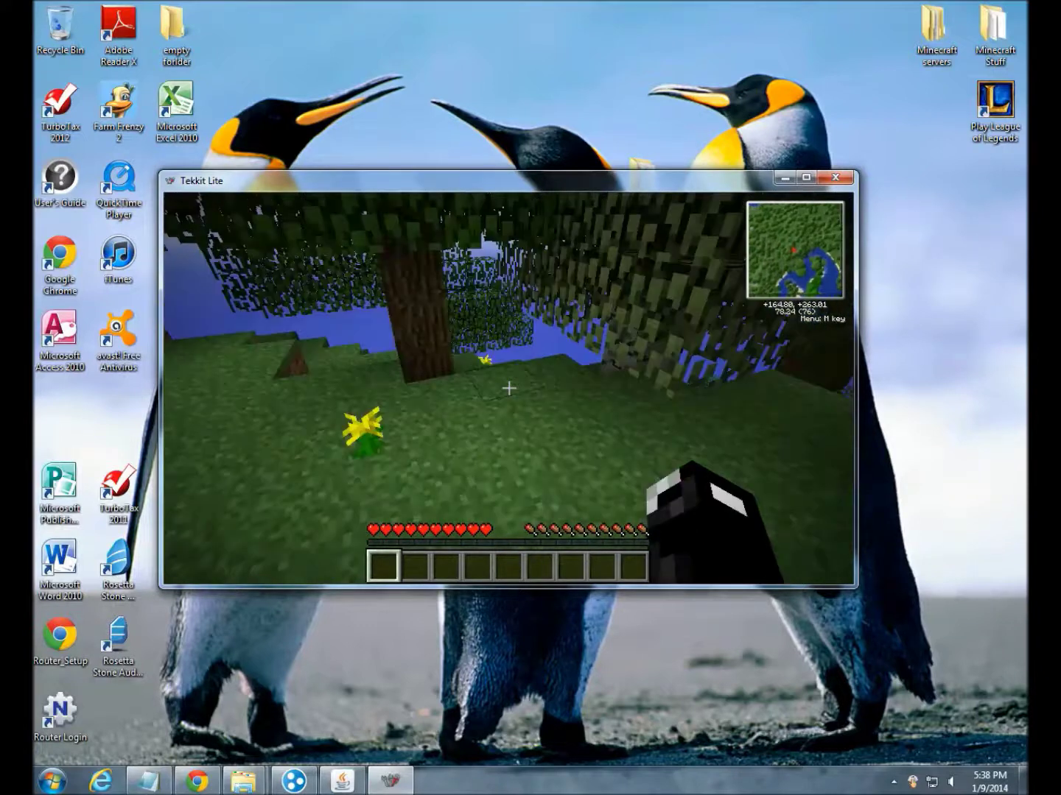
pyautogui.press('w')
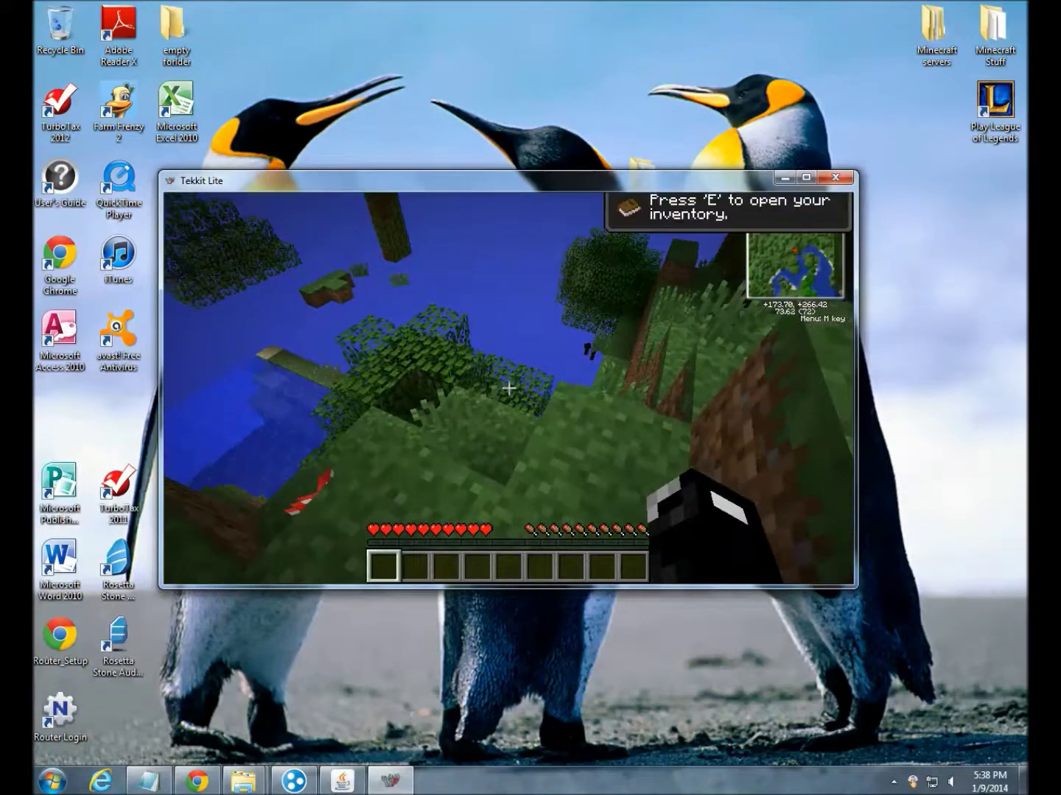
# Check the inventory, then disconnect from My Server through the game menu
pyautogui.press('e')
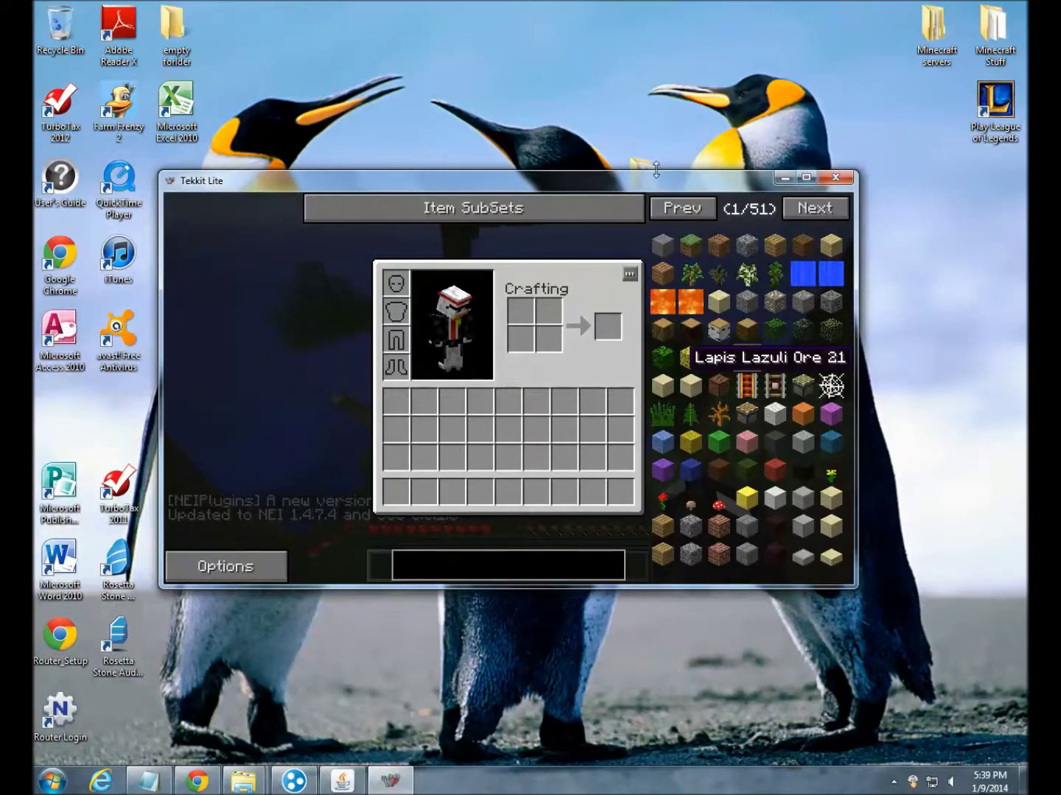
pyautogui.moveTo(641, 170); pyautogui.dragTo(611, 158)
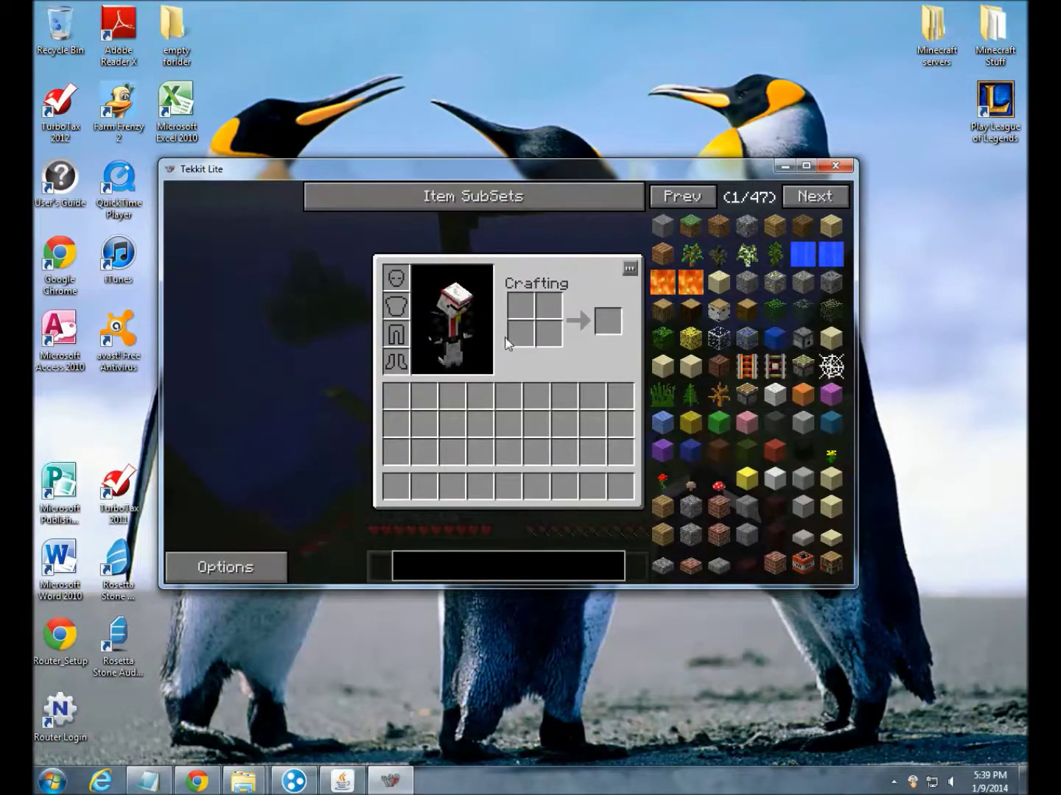
pyautogui.press('Escape')
pyautogui.press('Escape')
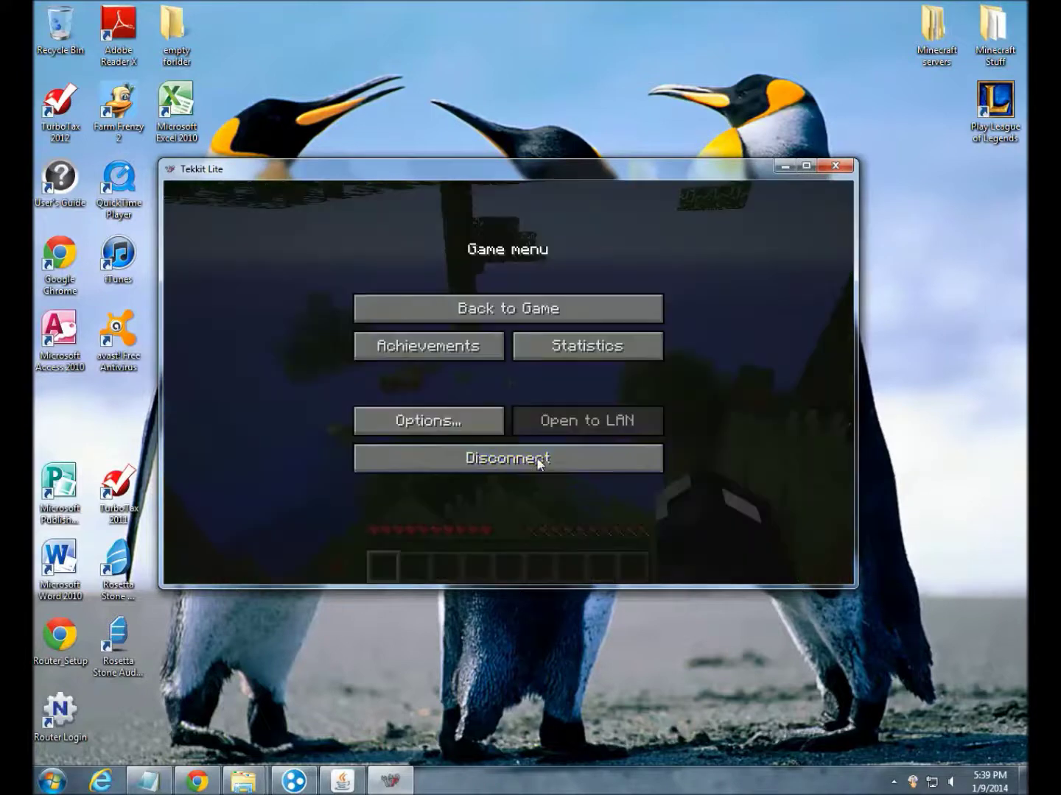
pyautogui.click(541, 460)
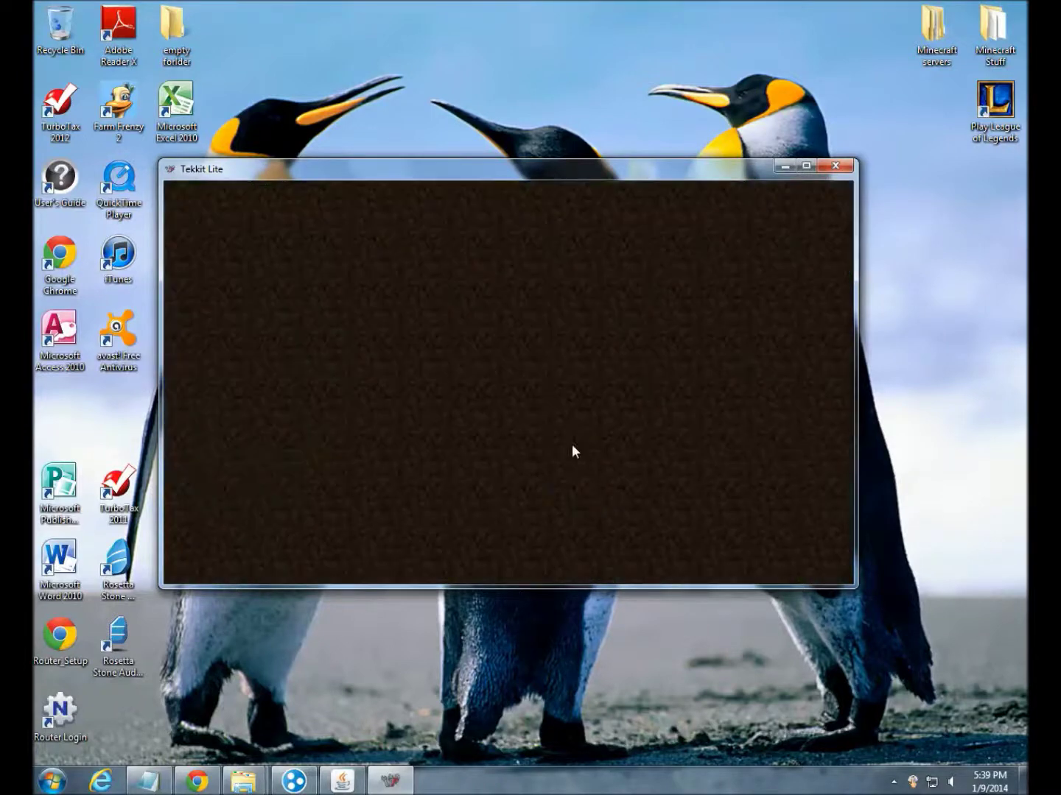